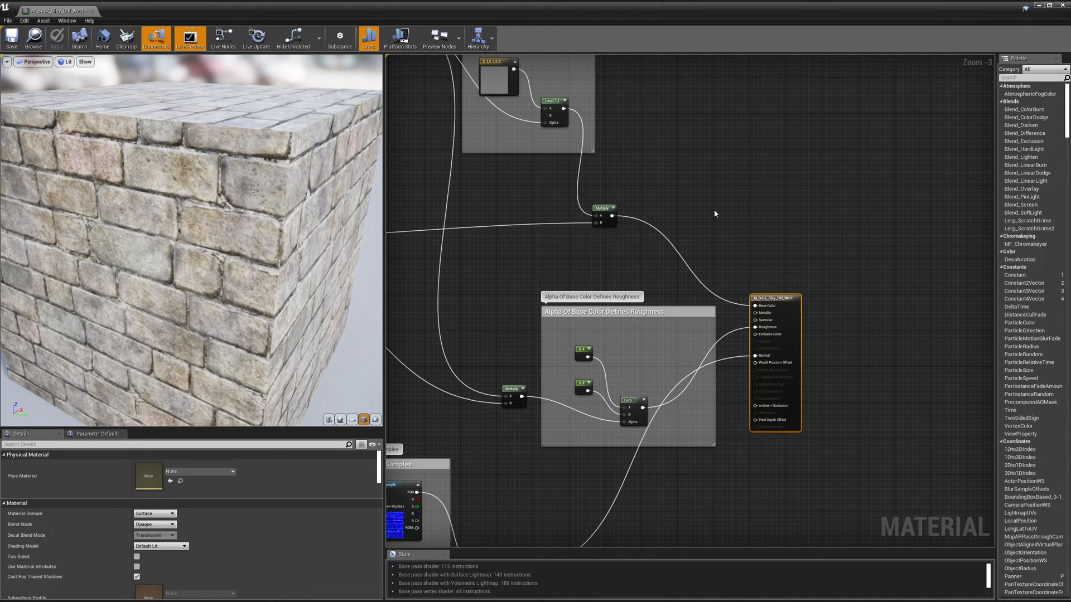
- Add a Desaturation node between the final base color Multiply and the material's Base Color input
scroll(773, 264, "up", 3)
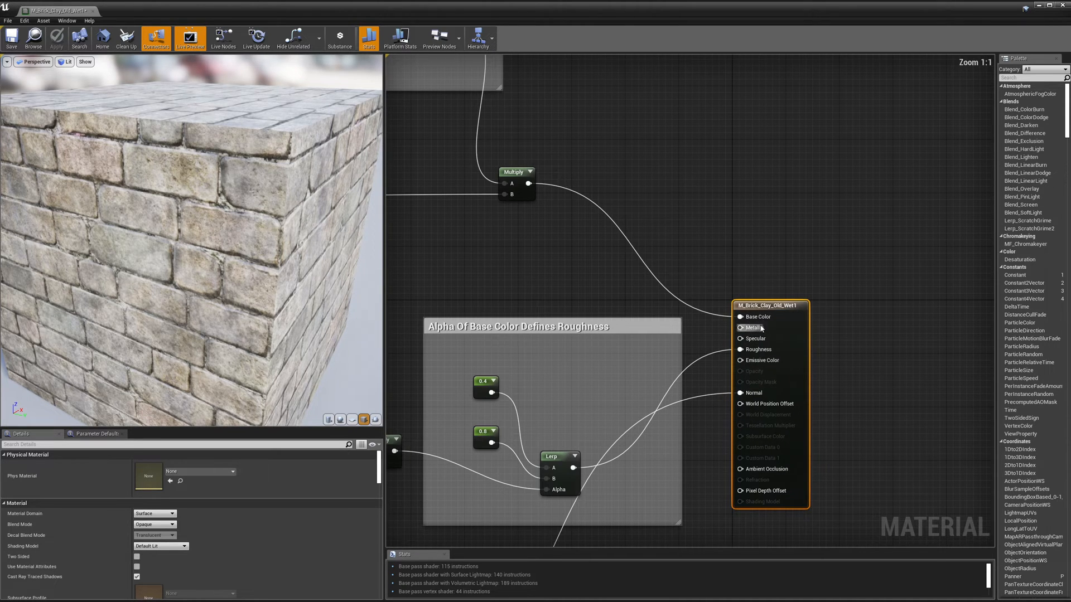
right_click_drag(754, 320, 759, 260)
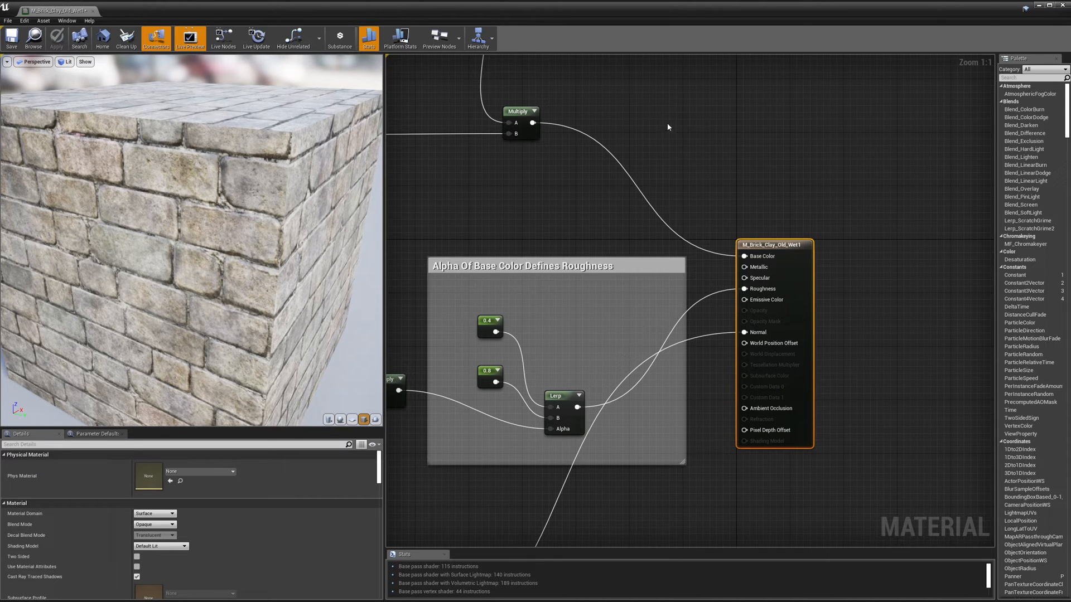
right_click(680, 112)
type("des")
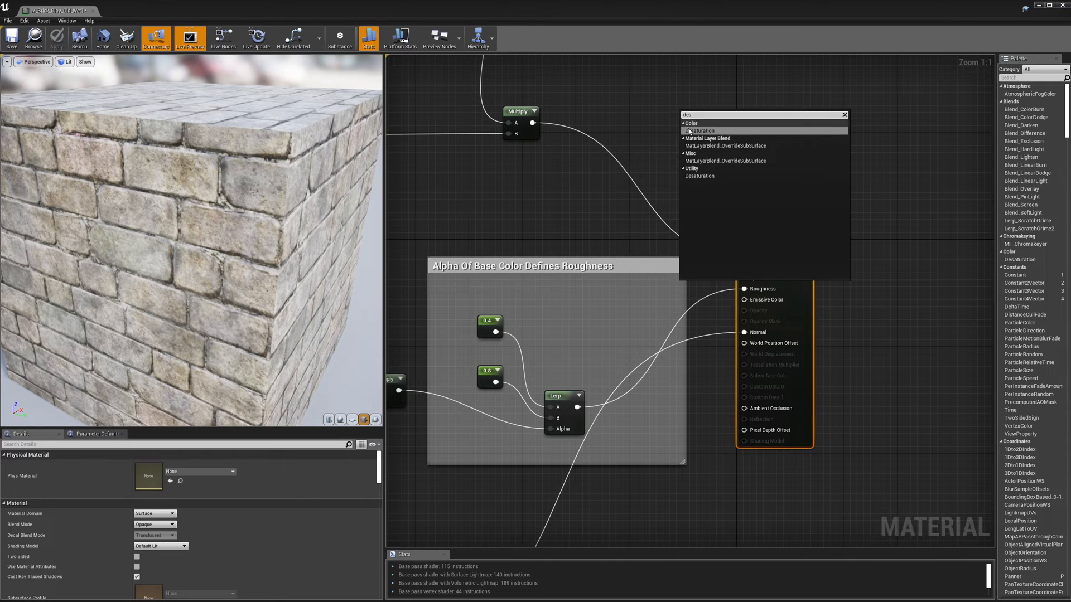
left_click(699, 131)
left_click_drag(534, 124, 744, 256)
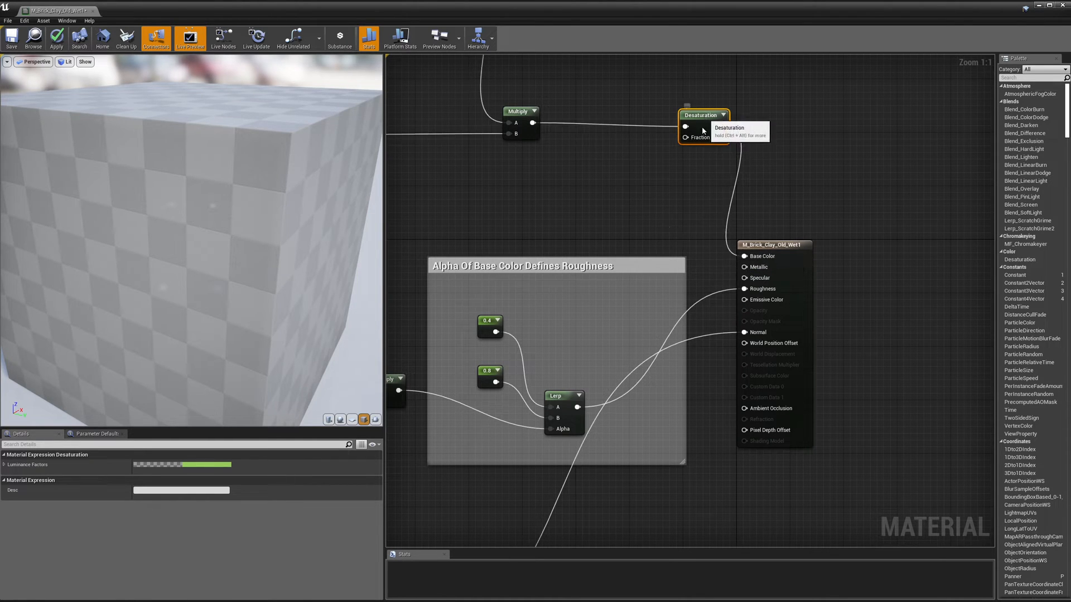
left_click_drag(703, 130, 666, 214)
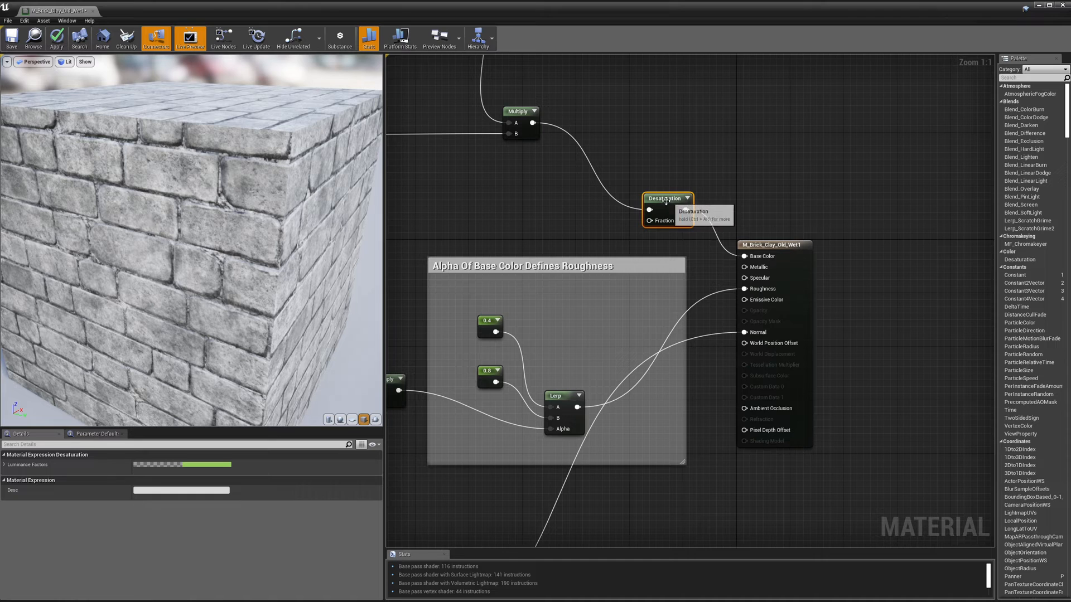
left_click_drag(669, 200, 666, 135)
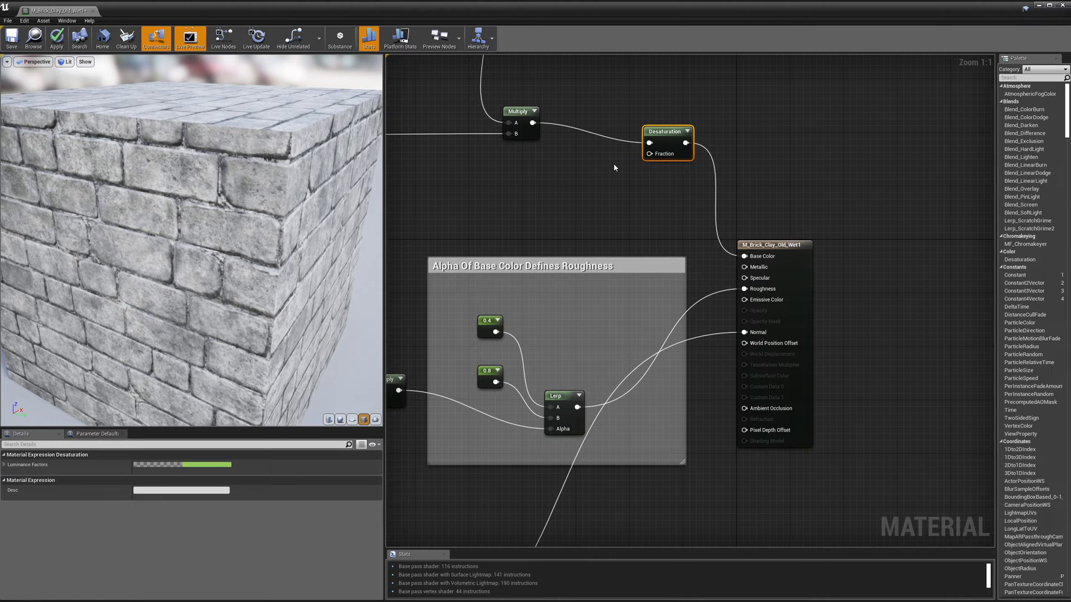
- Add a Constant node with value -0.5 and connect it to the Desaturation node's Fraction input
right_click(571, 170)
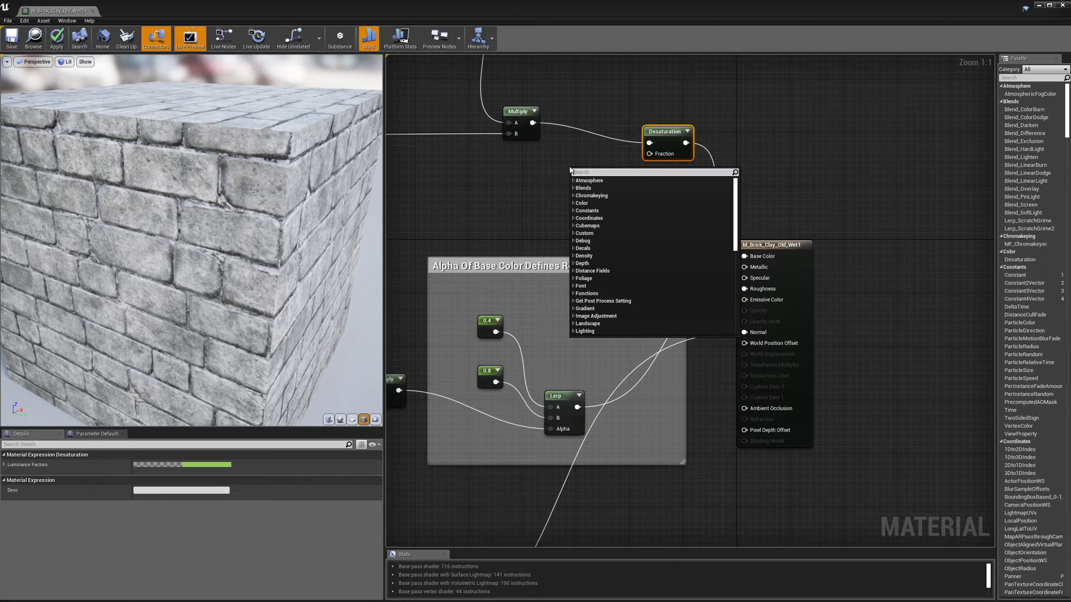
type("constan")
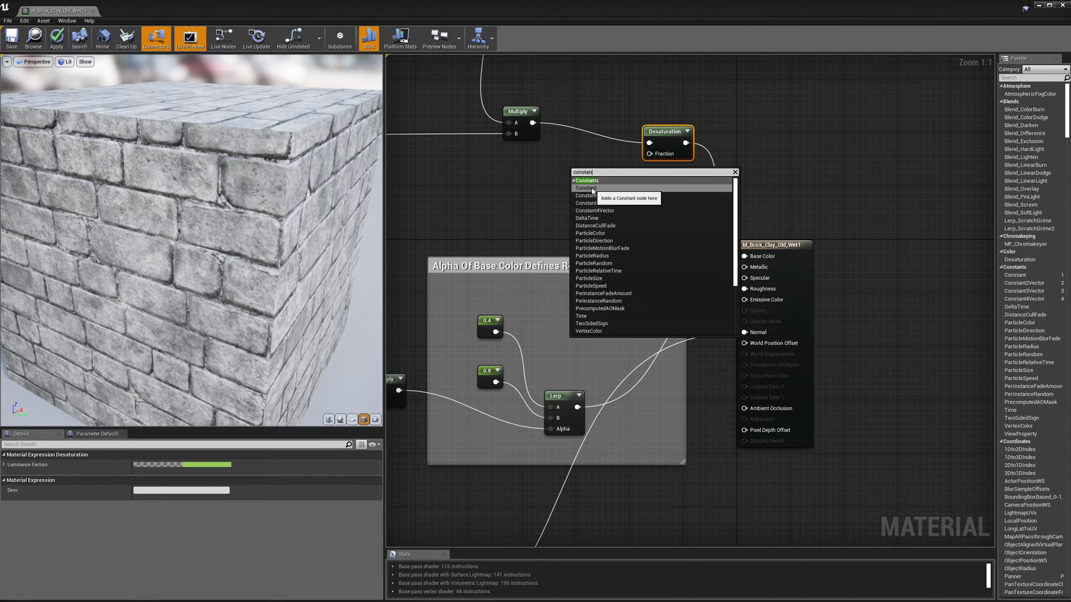
key("Return")
left_click(153, 464)
type("10.5")
key("Return")
left_click_drag(590, 184, 649, 154)
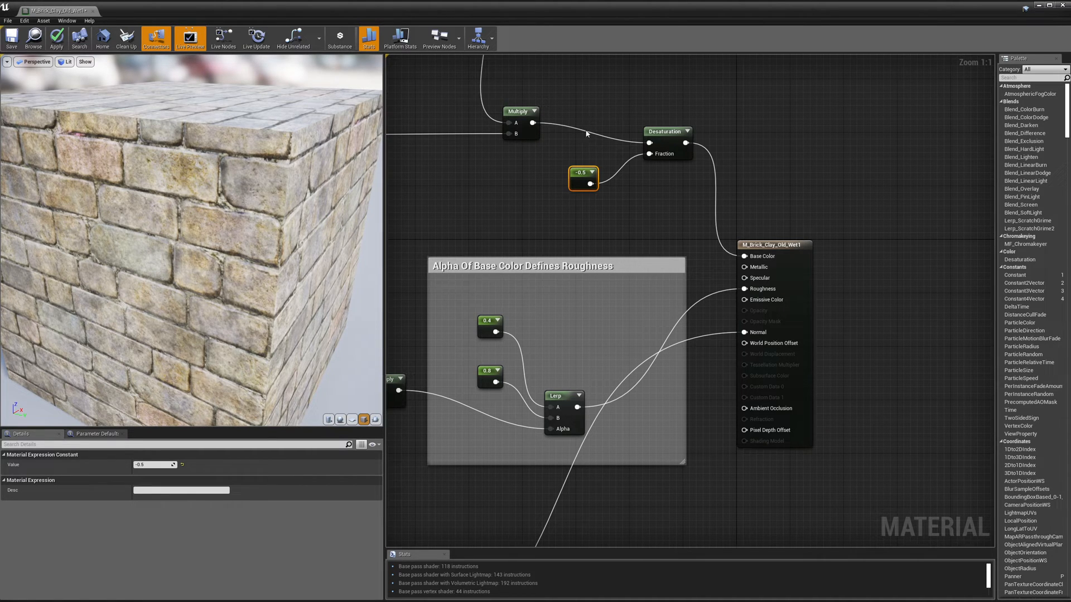
- Shift the Desaturation node and its constant closer to the Multiply, and add a Saturate node fed by the Desaturation output
left_click(670, 138, "ctrl")
left_click_drag(671, 138, 610, 157)
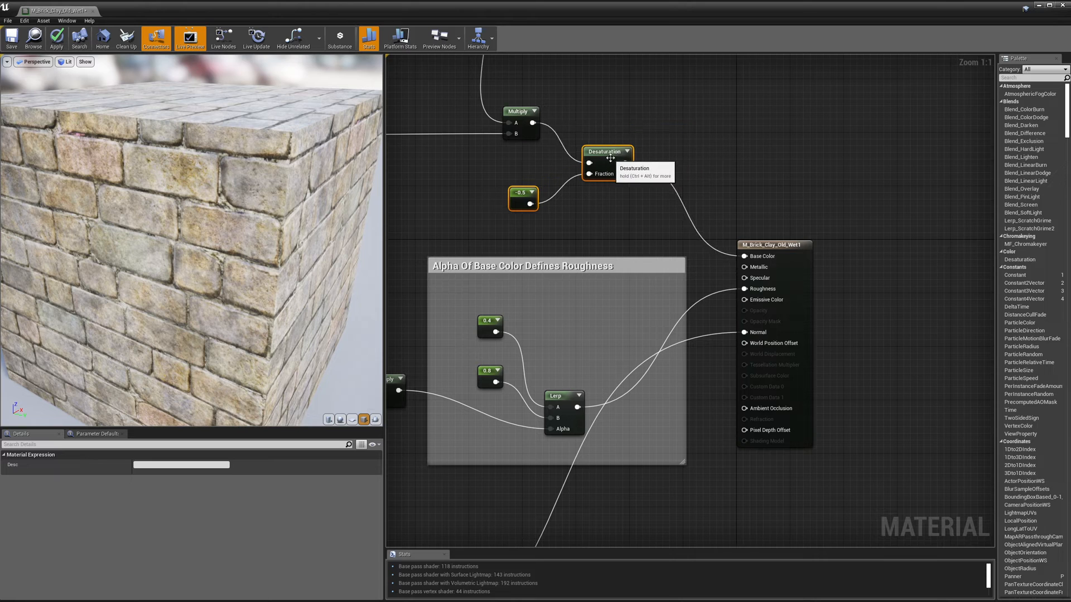
right_click(702, 137)
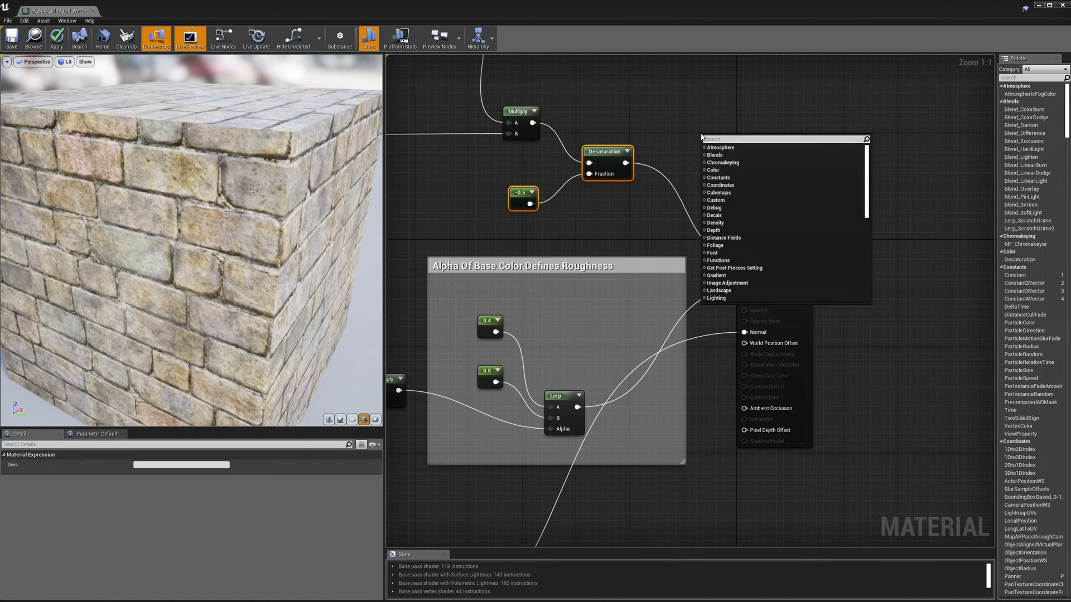
type("sa")
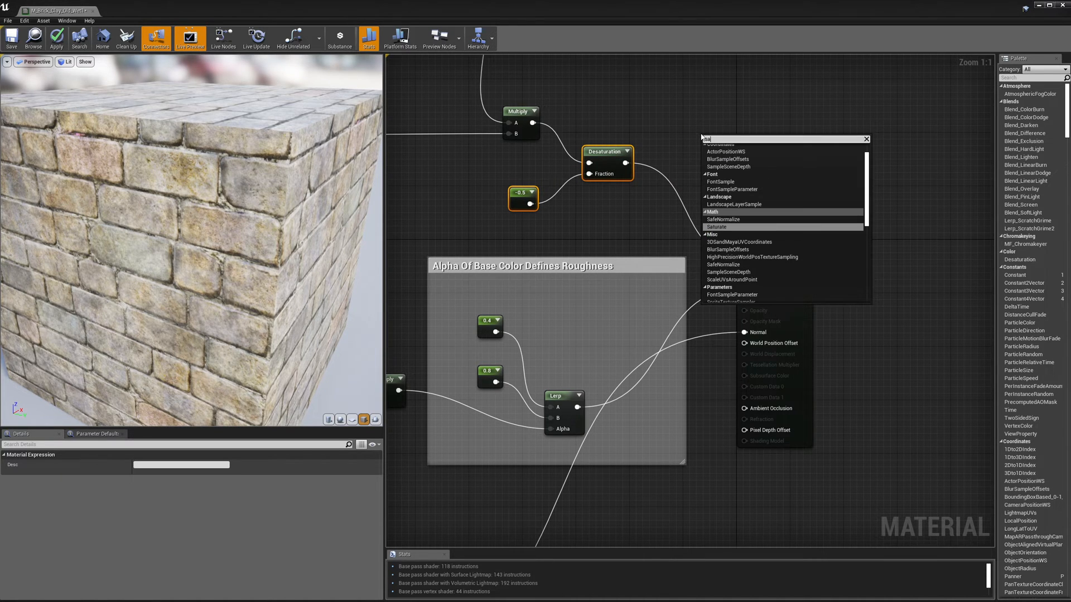
type("tura")
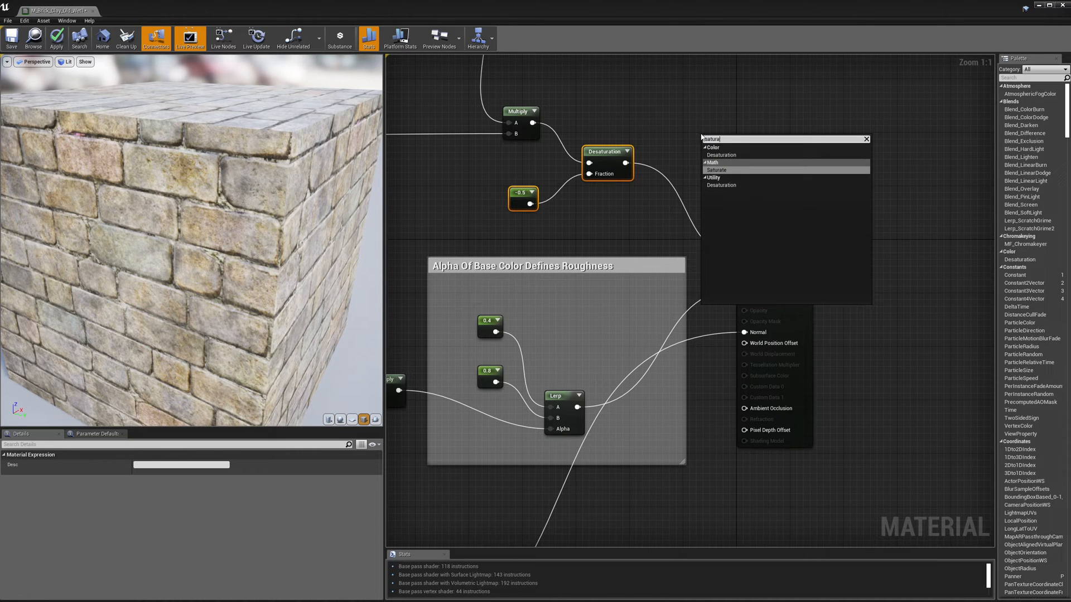
type("te")
key("Return")
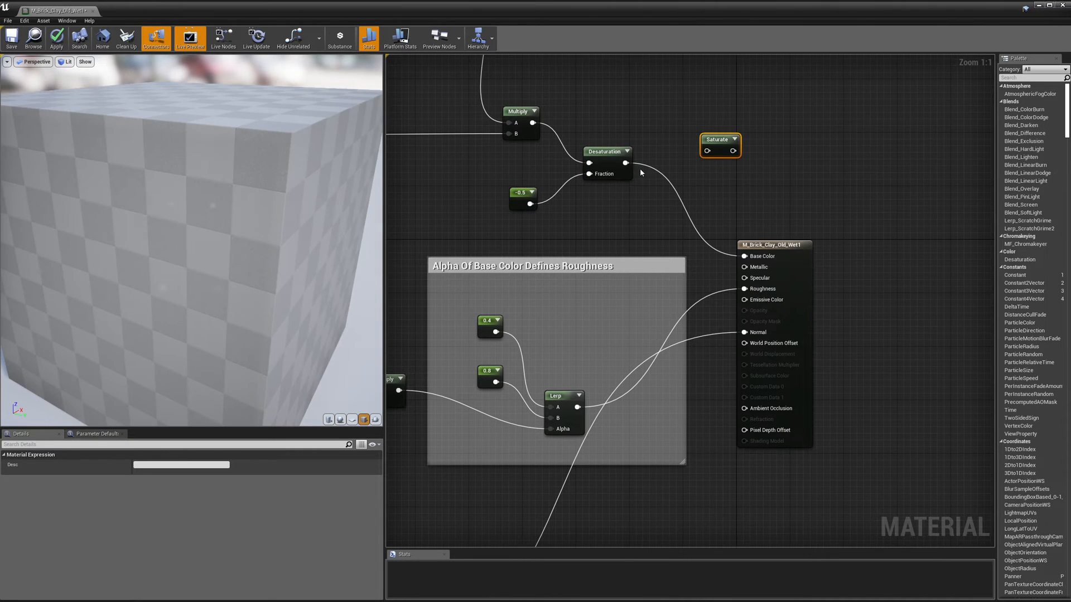
left_click_drag(625, 163, 672, 160)
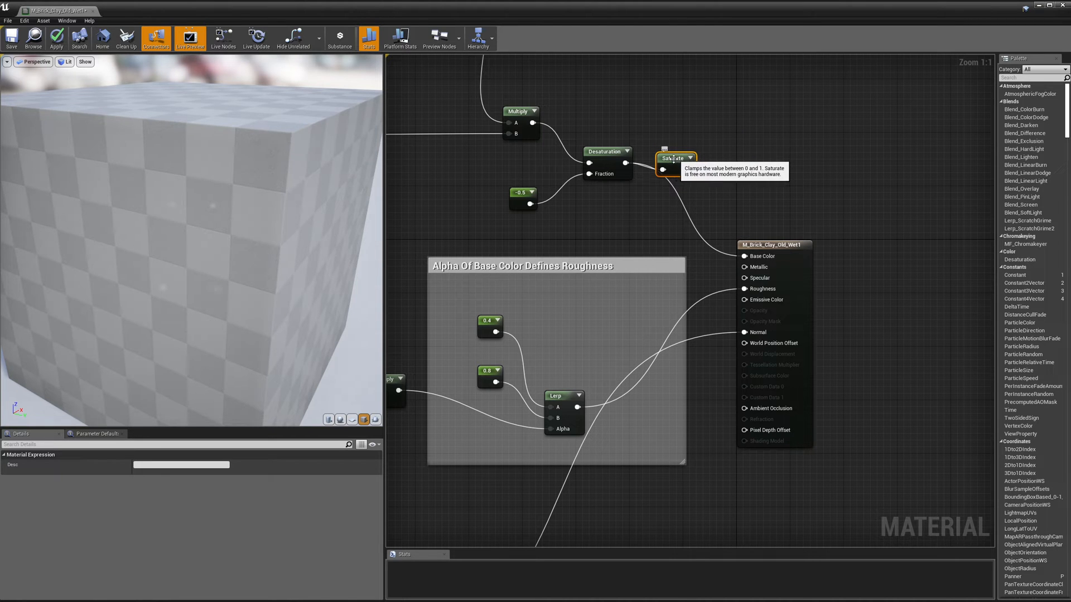
left_click_drag(514, 160, 618, 216)
left_click(619, 209)
left_click_drag(672, 160, 697, 155)
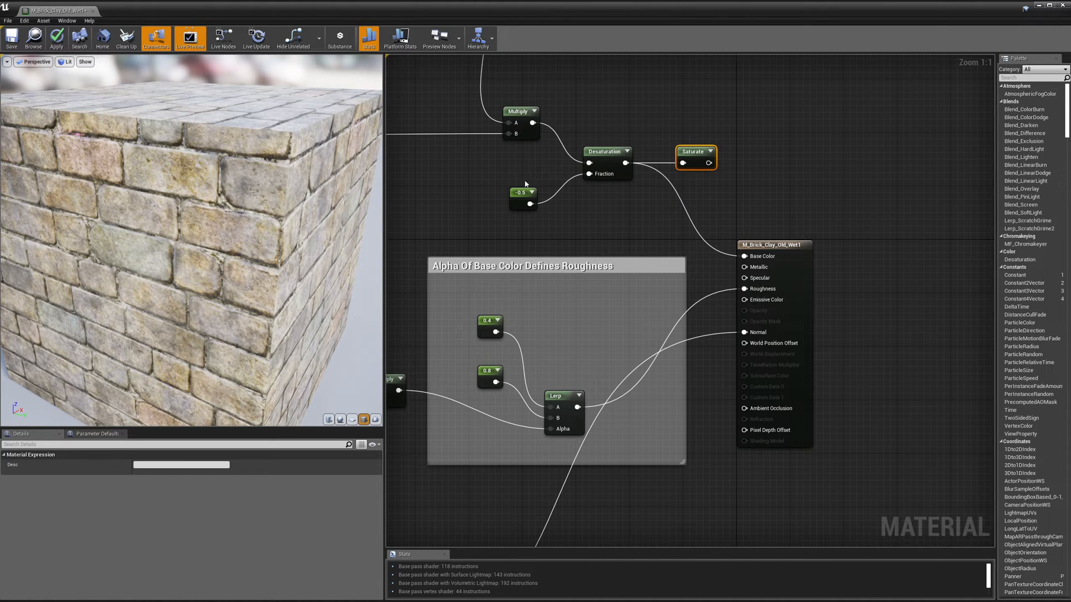
left_click_drag(699, 155, 670, 156)
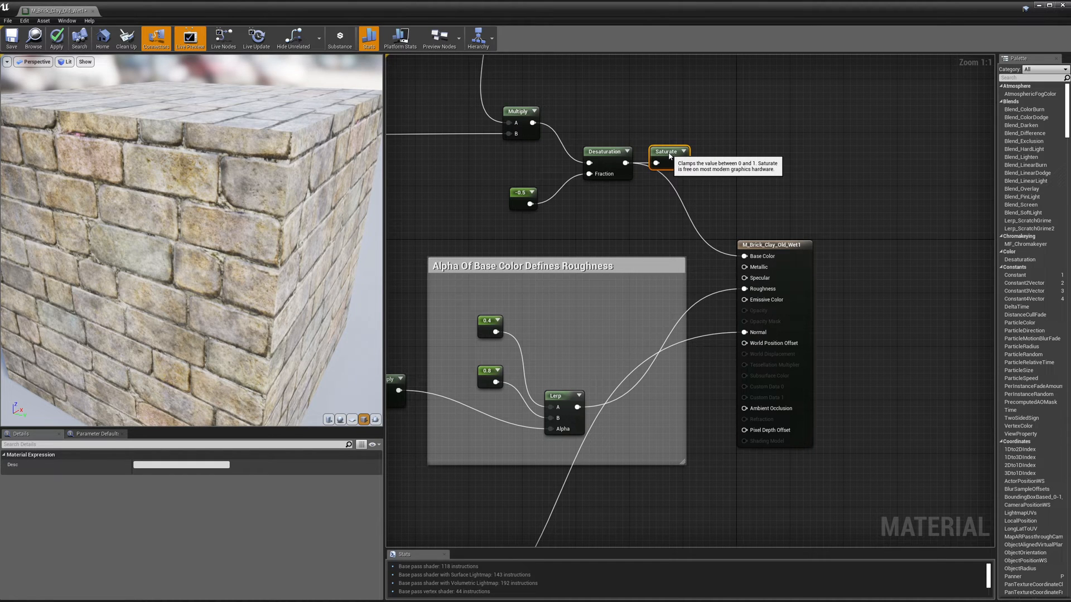
- Add a Multiply node after Saturate and connect the Saturate output to its A input
right_click(731, 161)
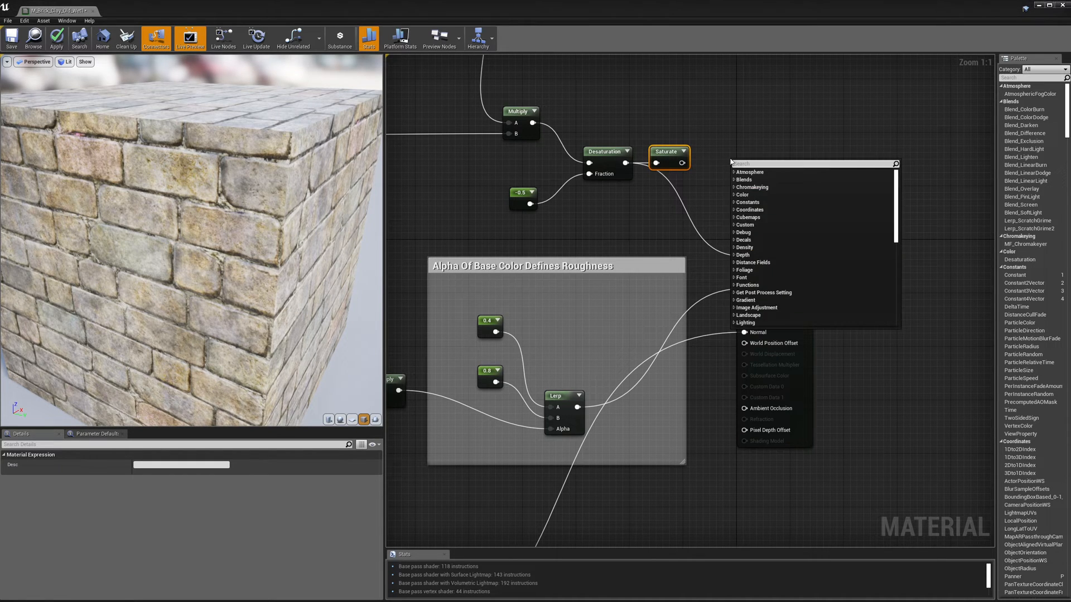
type("ma")
key("BackSpace")
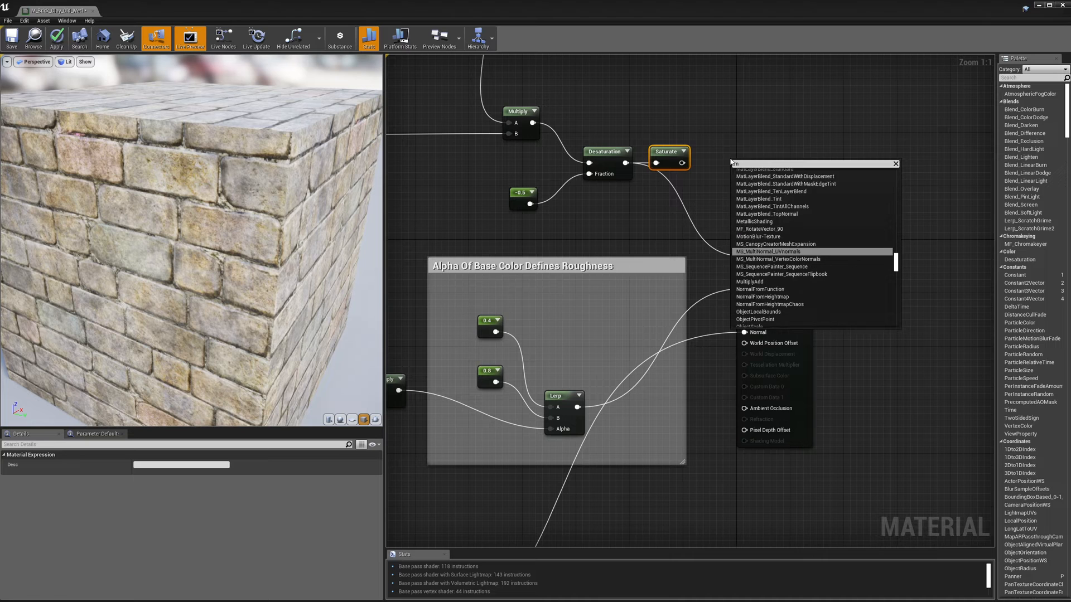
type("ul")
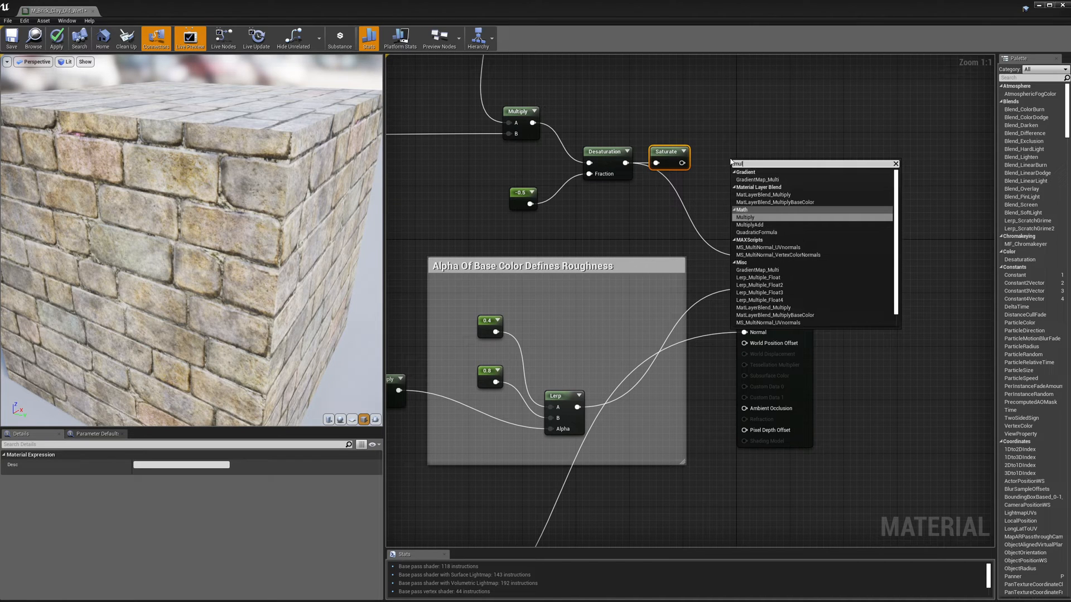
left_click(745, 218)
left_click_drag(681, 163, 730, 154)
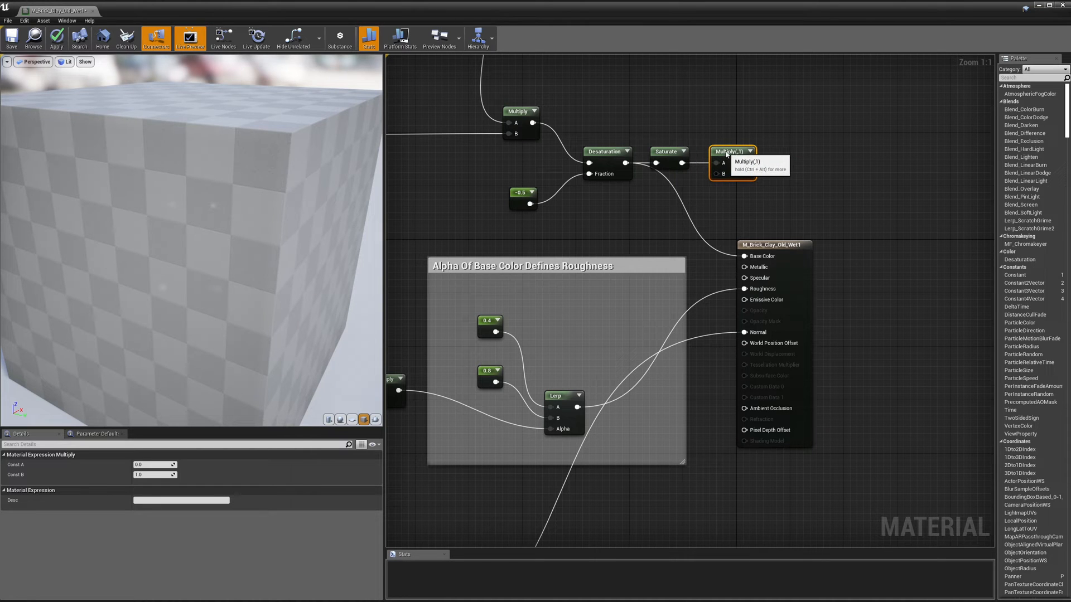
- Add a Constant node below the Saturate node and set its value to 0.5
right_click(647, 206)
type("const")
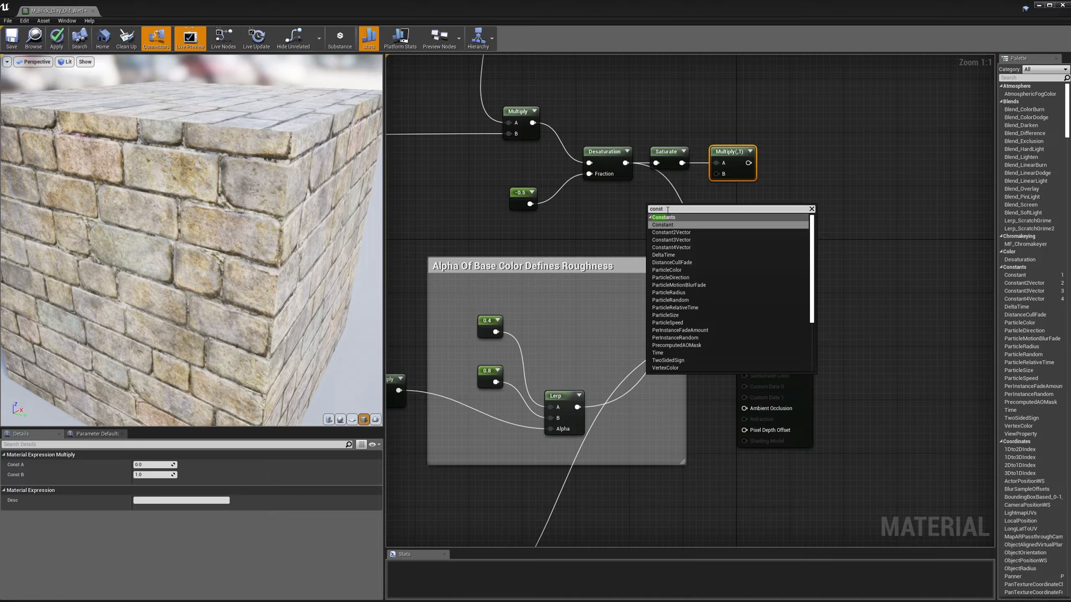
left_click(664, 225)
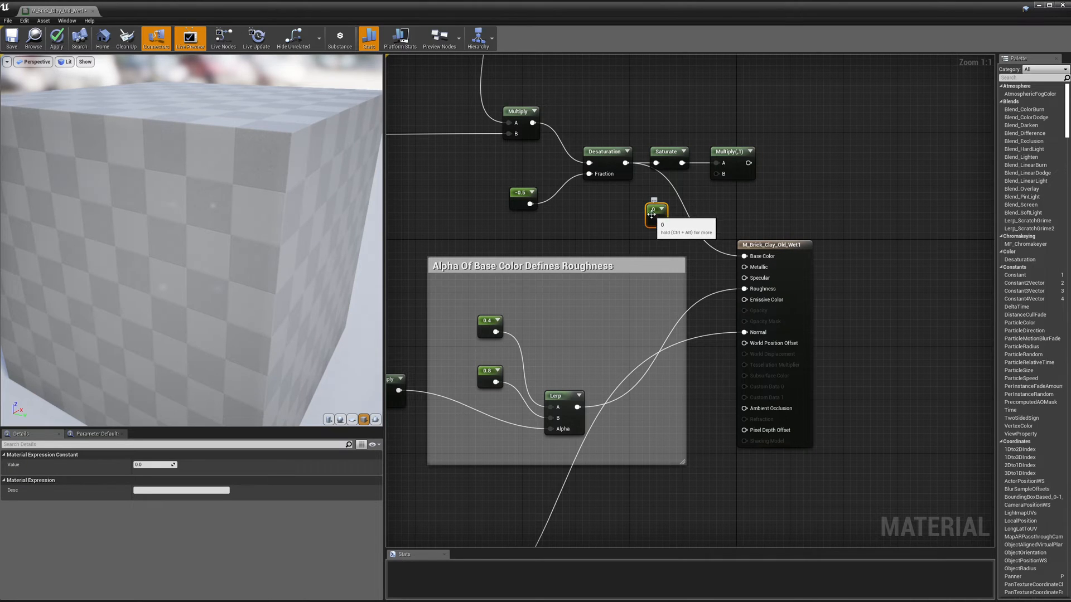
left_click(151, 464)
type("0.5")
key("Return")
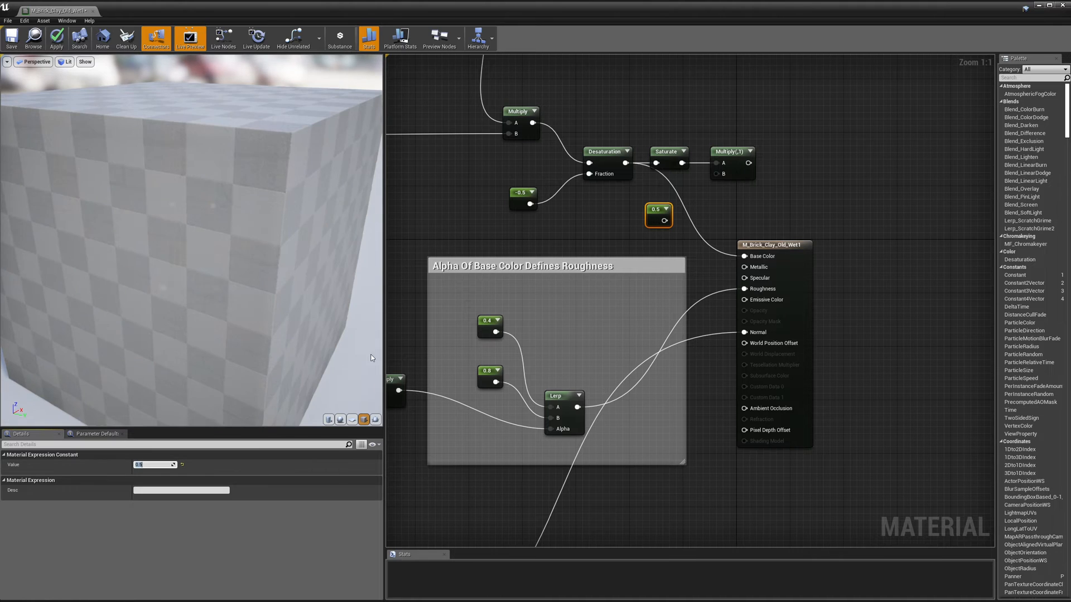
- Connect the 0.5 constant to the new Multiply's B input and the Multiply output to Base Color
left_click_drag(664, 220, 745, 256)
right_click(626, 211)
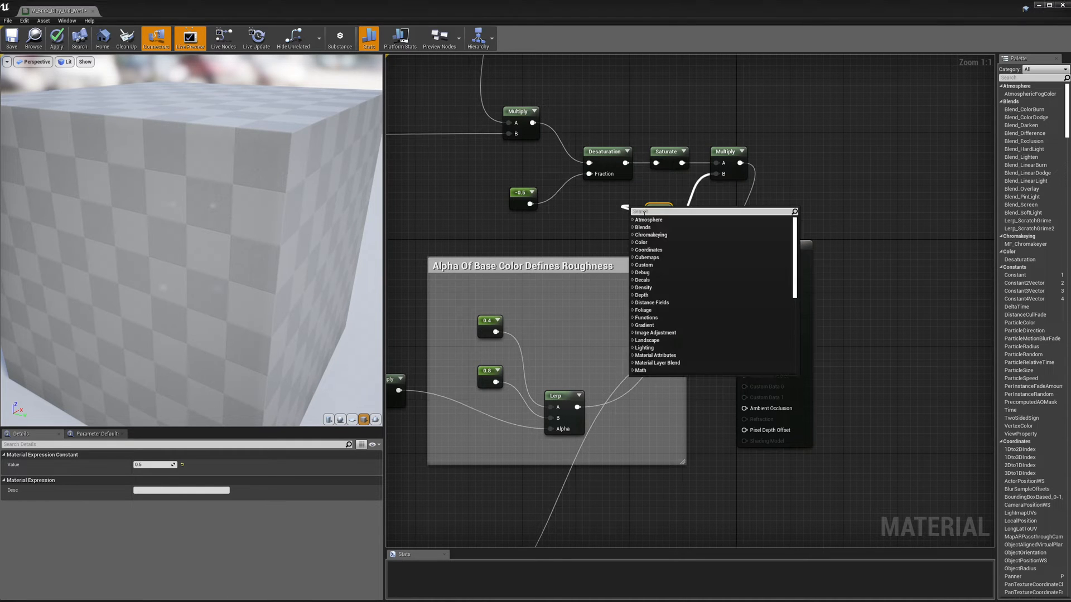
left_click(630, 212)
left_click_drag(657, 211, 681, 181)
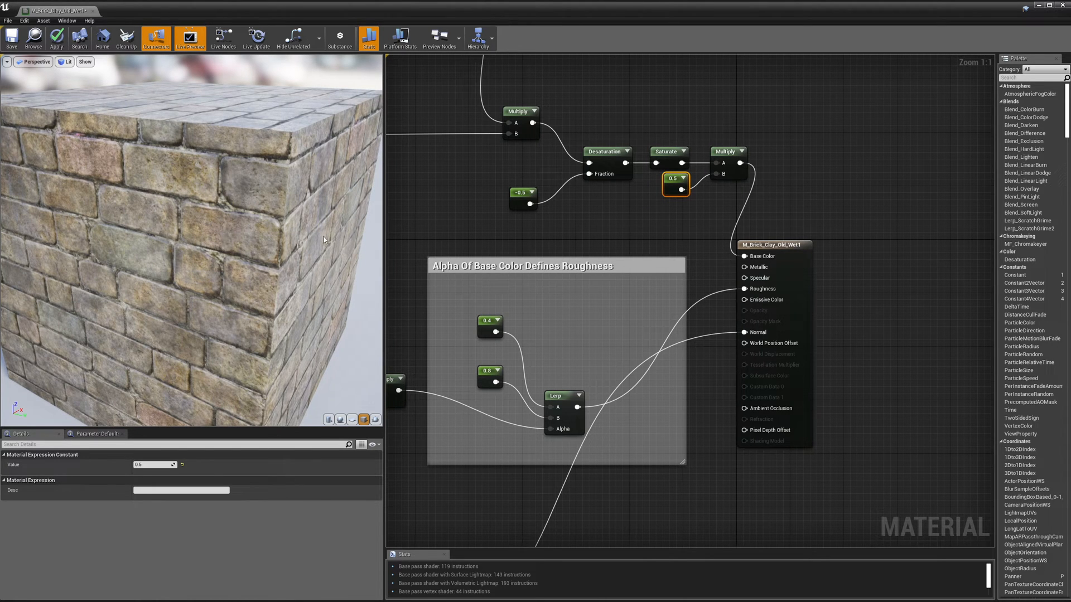
- Pack the Desaturation, Saturate, Multiply and constant nodes closely together and move the group up in line with the first Multiply
left_click_drag(519, 193, 544, 185)
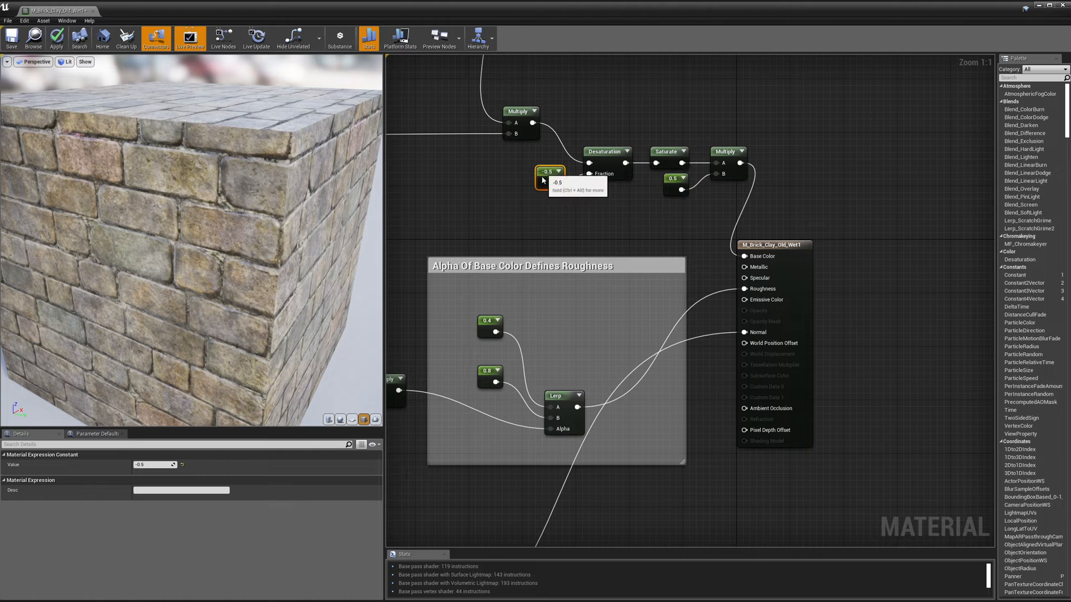
left_click_drag(661, 131, 721, 181)
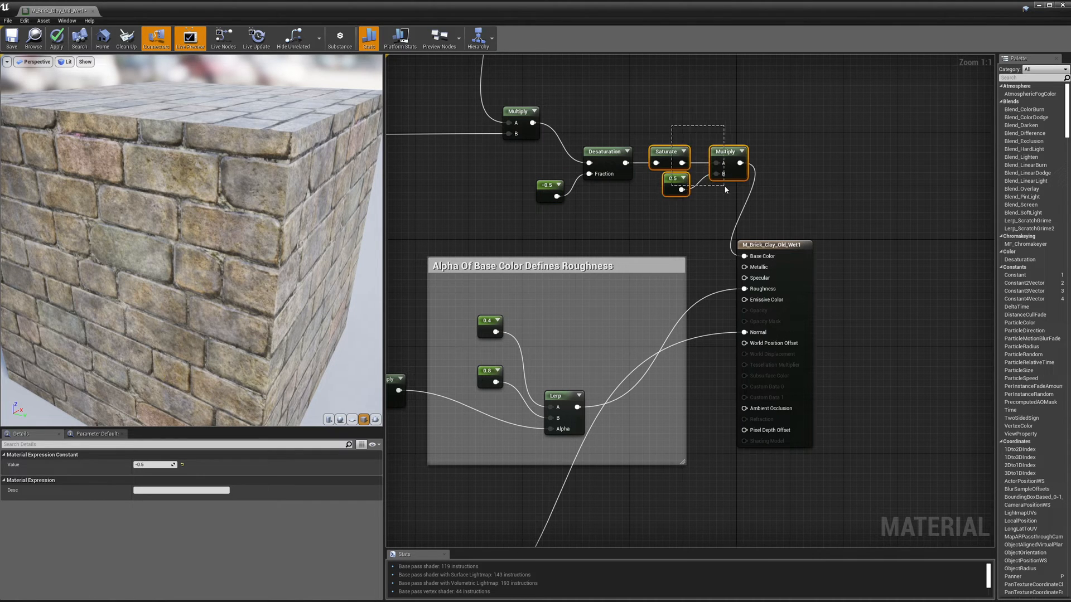
left_click_drag(668, 151, 698, 152)
left_click(711, 151)
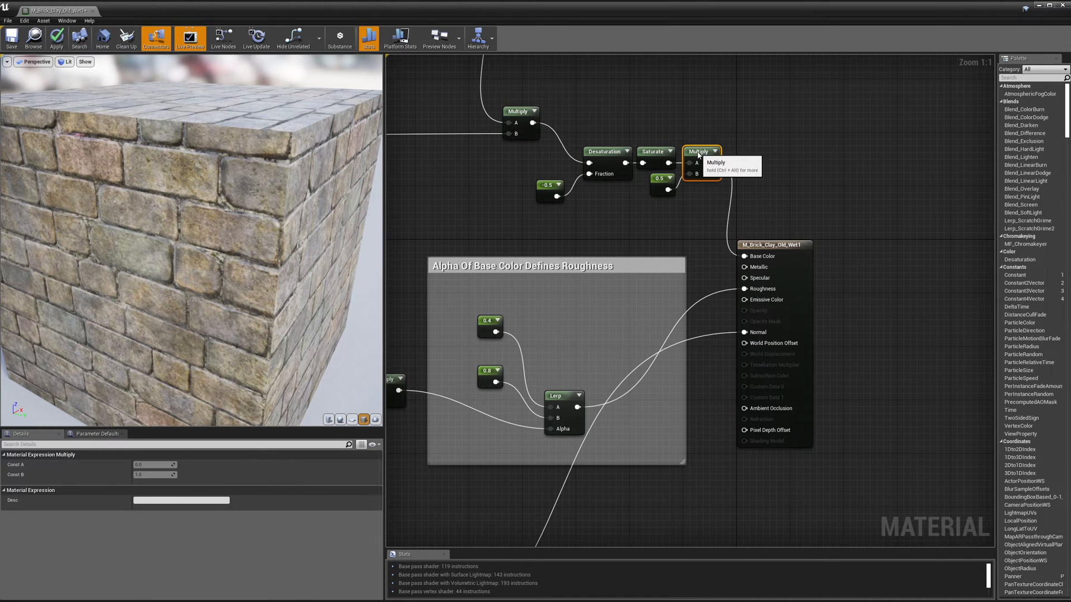
left_click_drag(189, 245, 139, 220)
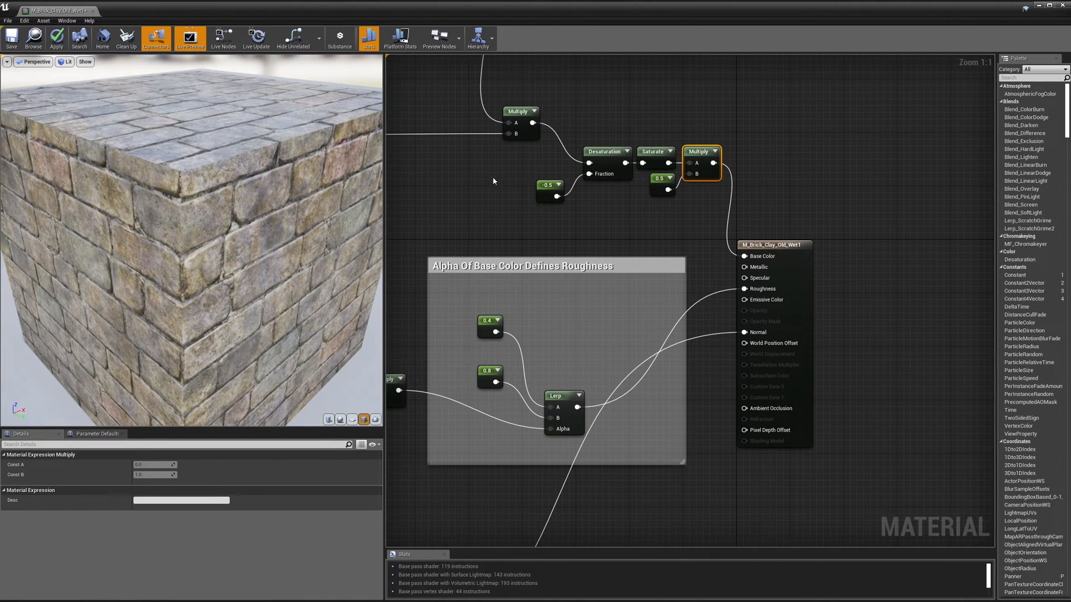
left_click_drag(545, 186, 553, 178)
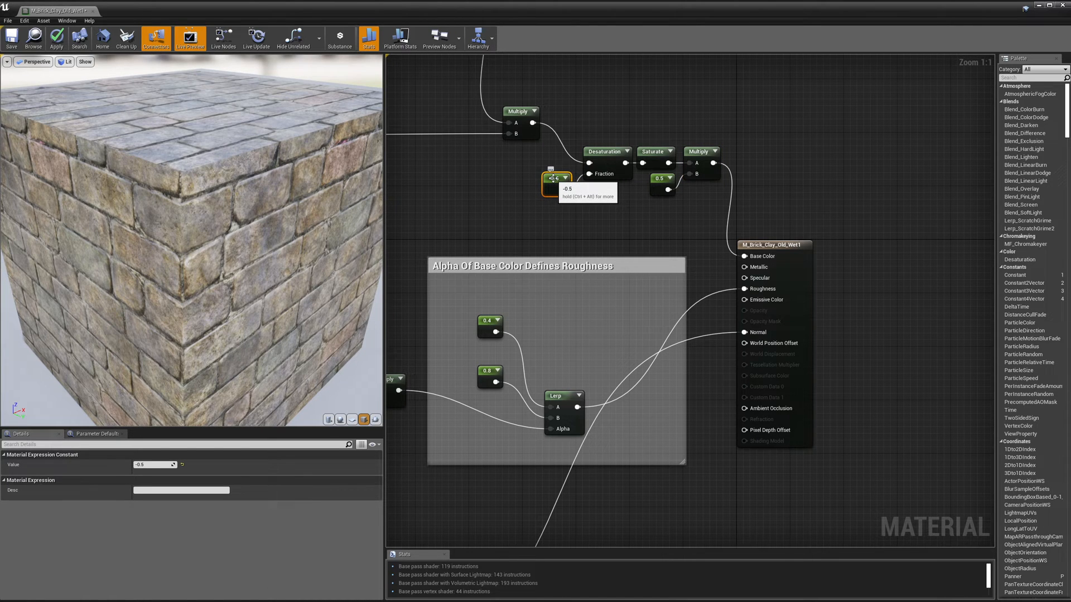
left_click_drag(540, 153, 711, 218)
left_click_drag(698, 160, 697, 133)
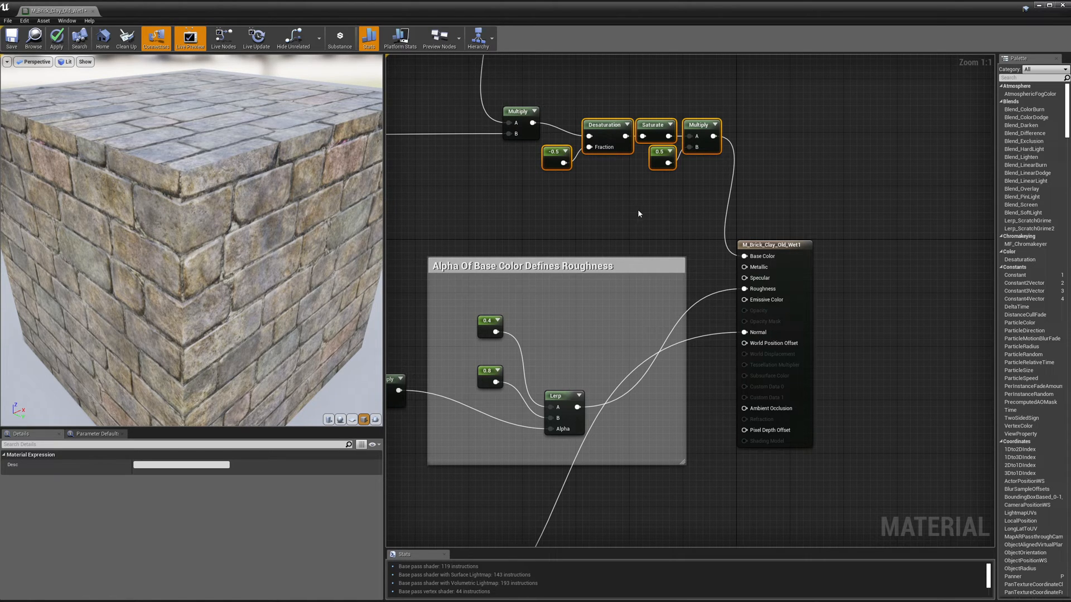
- Move the material output node farther from the node chain and add a Constant2Vector node in the space between them
left_click_drag(774, 245, 896, 237)
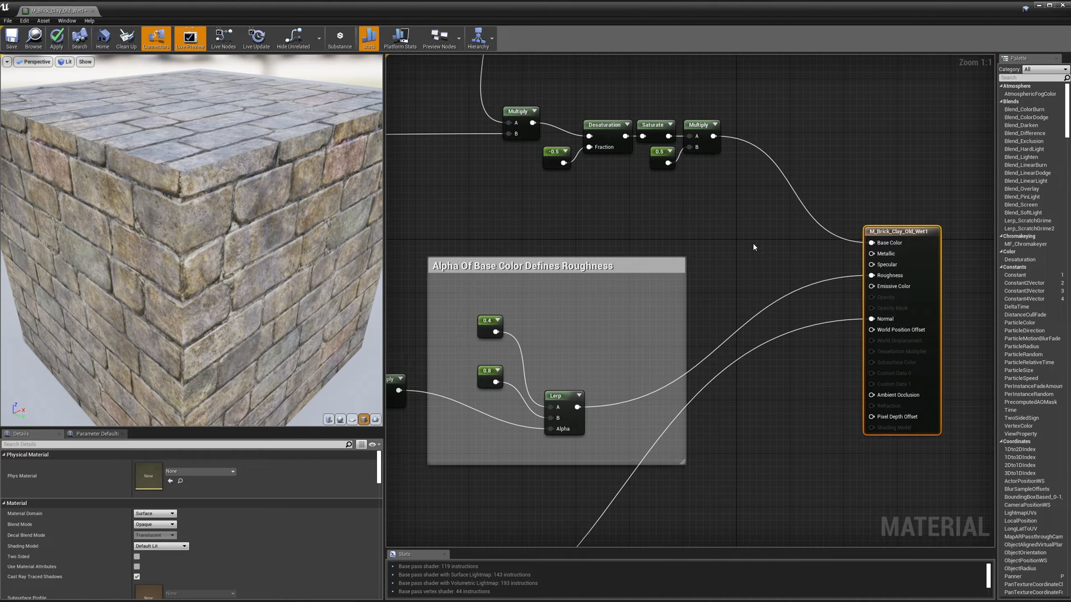
right_click(738, 233)
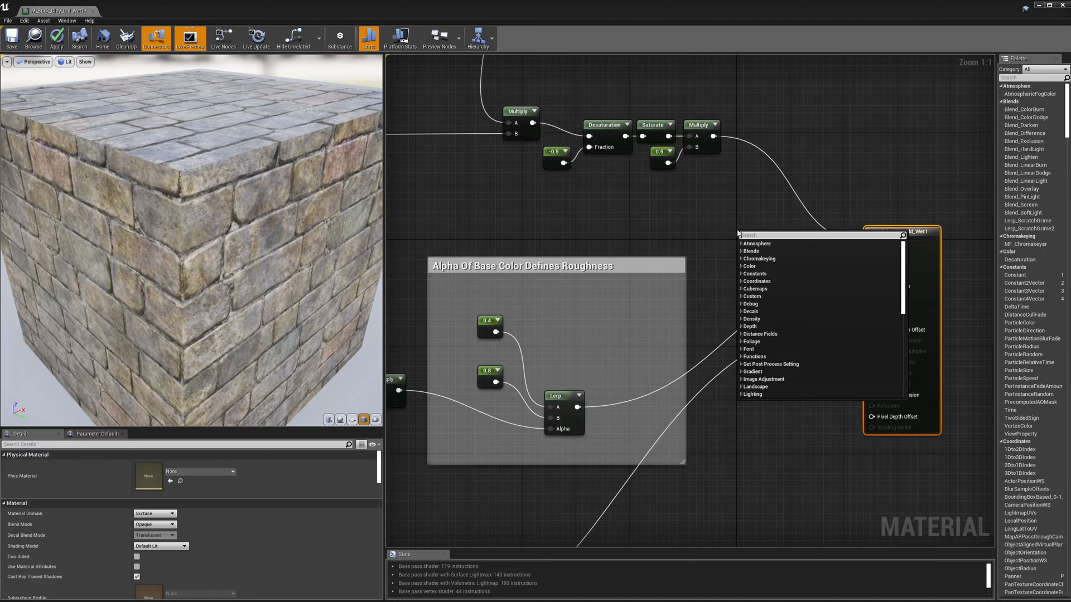
type("con")
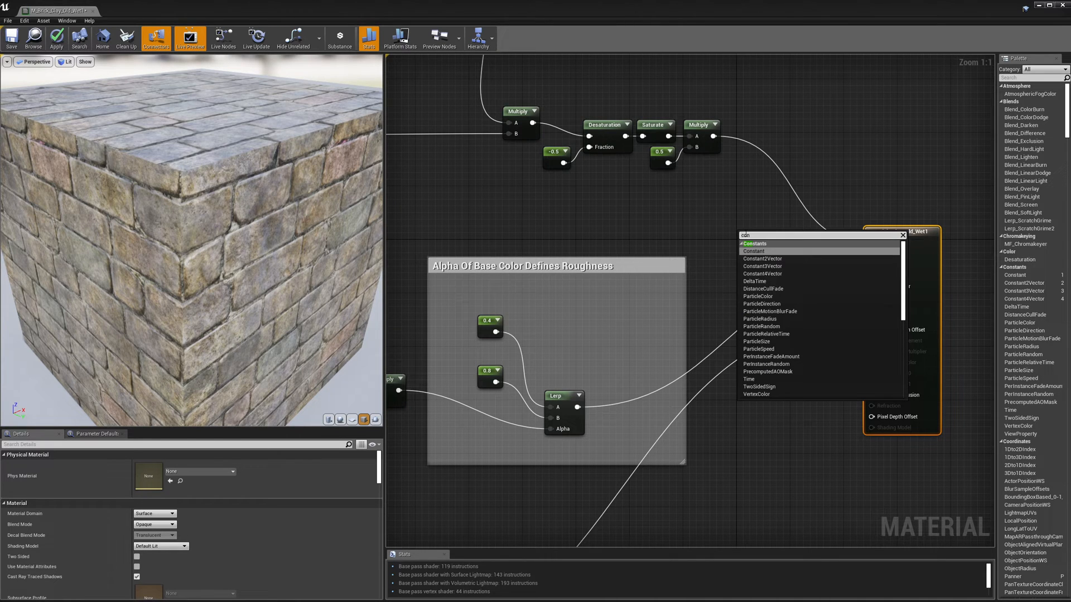
key("Down")
key("Return")
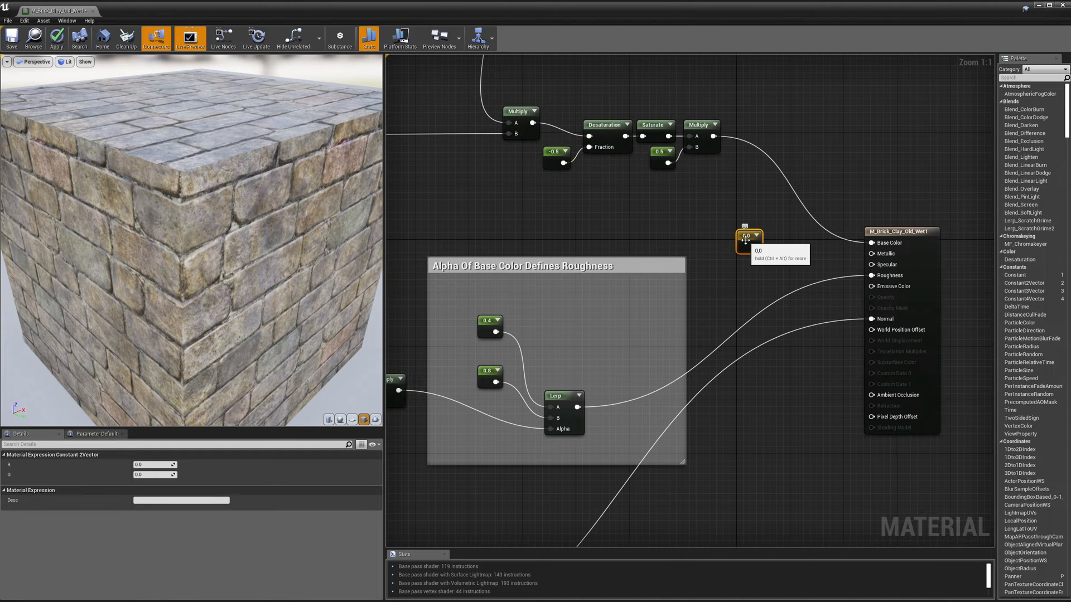
left_click_drag(746, 238, 744, 232)
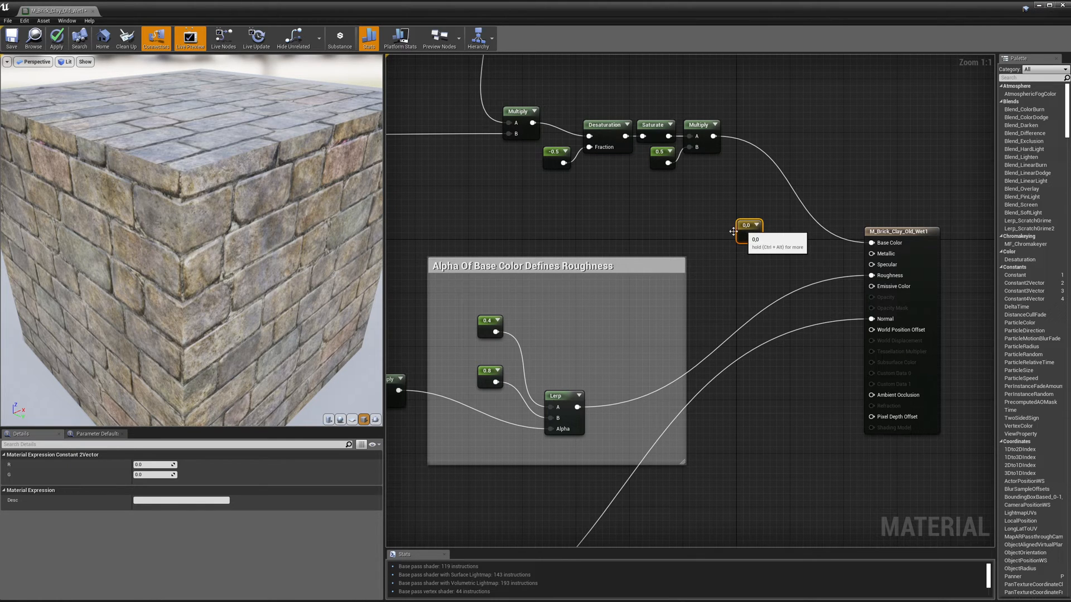
- Set the Constant2Vector's R to 0.07 and G to 0.3, and place it below the darkening Multiply node
left_click(151, 464)
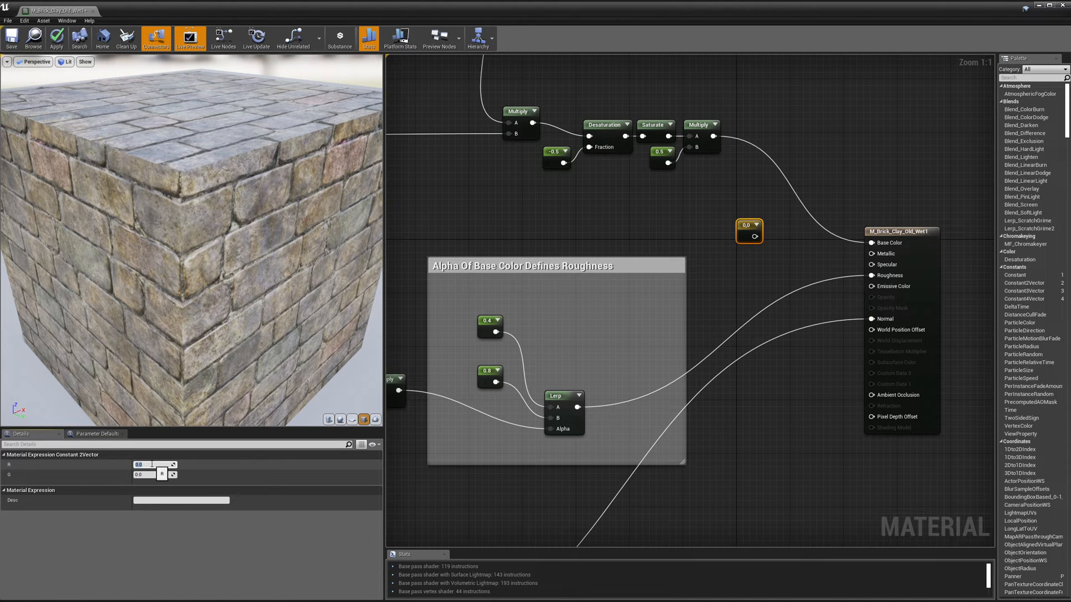
type("0.07")
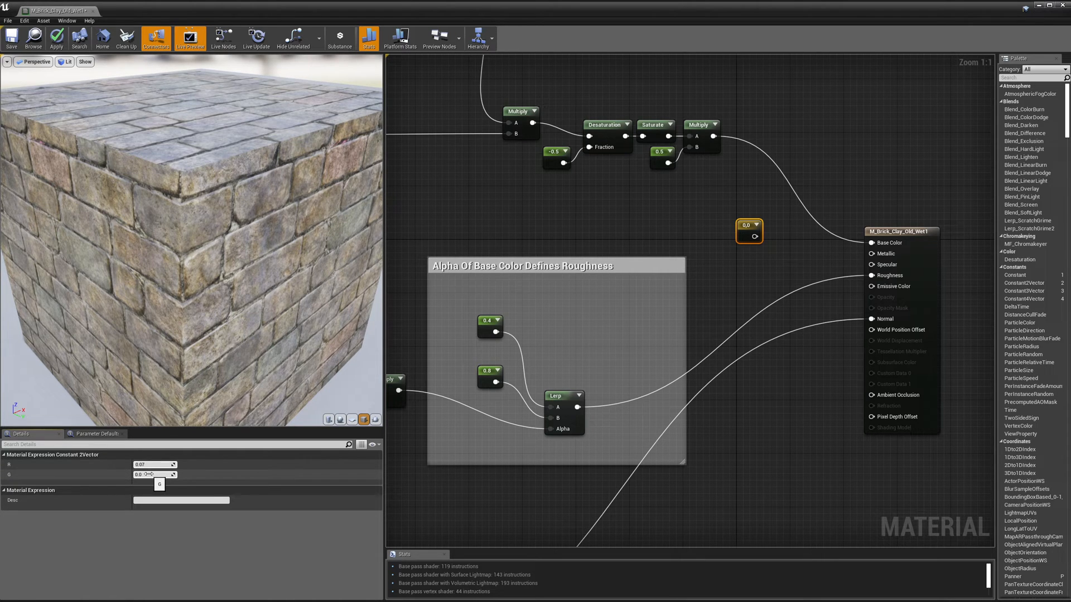
left_click(148, 475)
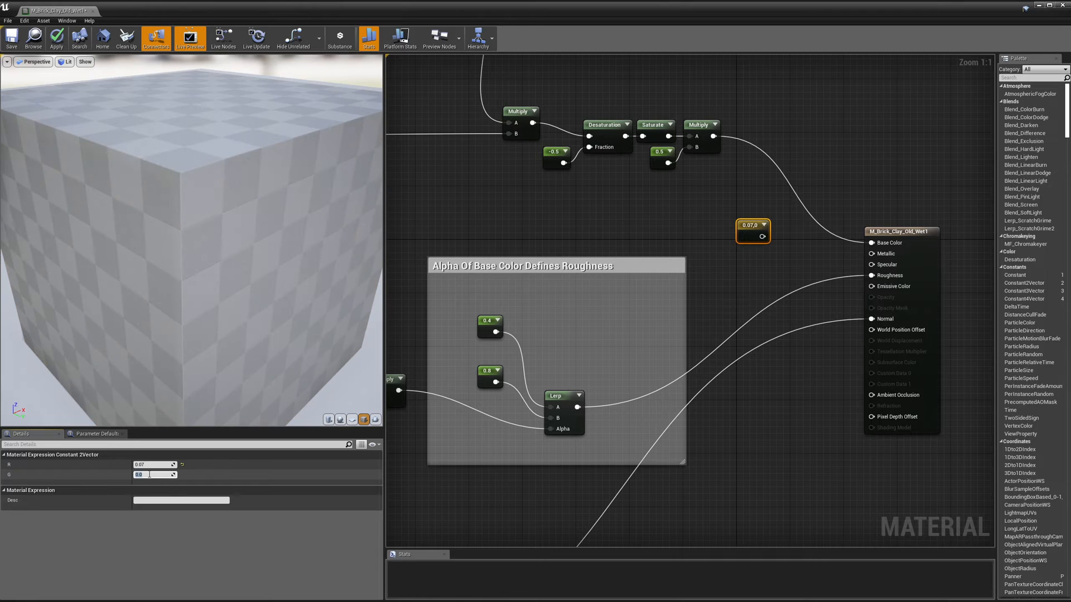
type("0.5")
key("Return")
type("0.3")
key("Return")
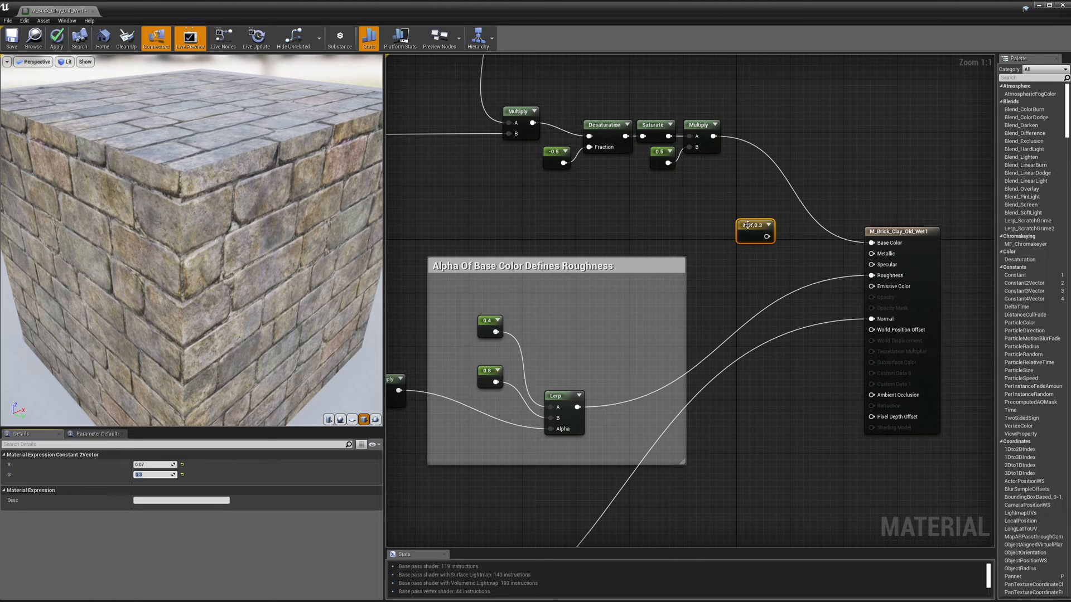
left_click_drag(755, 232, 709, 233)
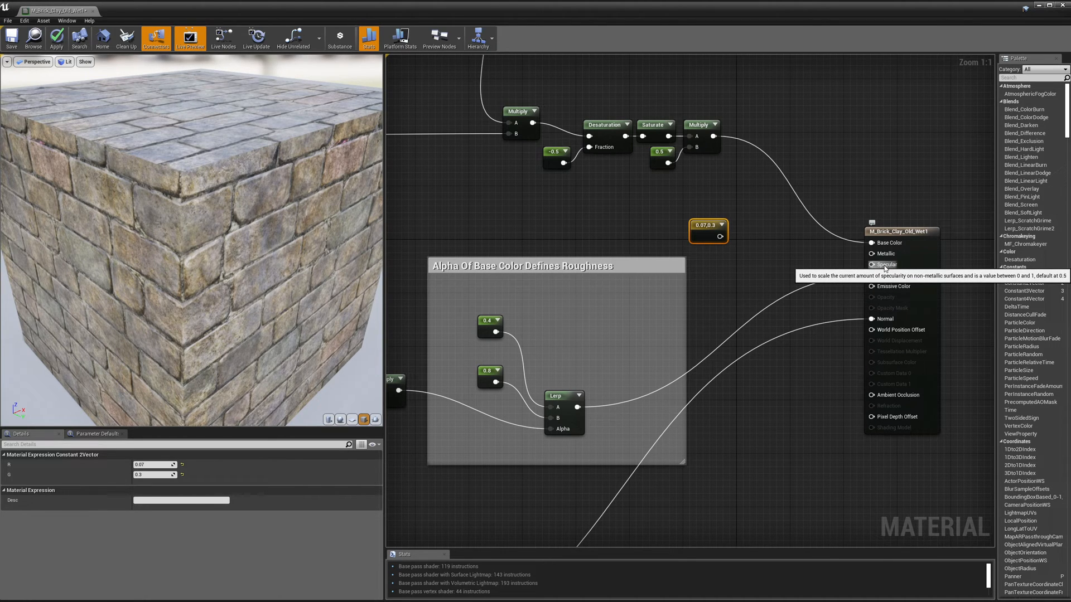
- Add a Constant node with value 0.5 and place it between the roughness comment box and the material output node
right_click(534, 220)
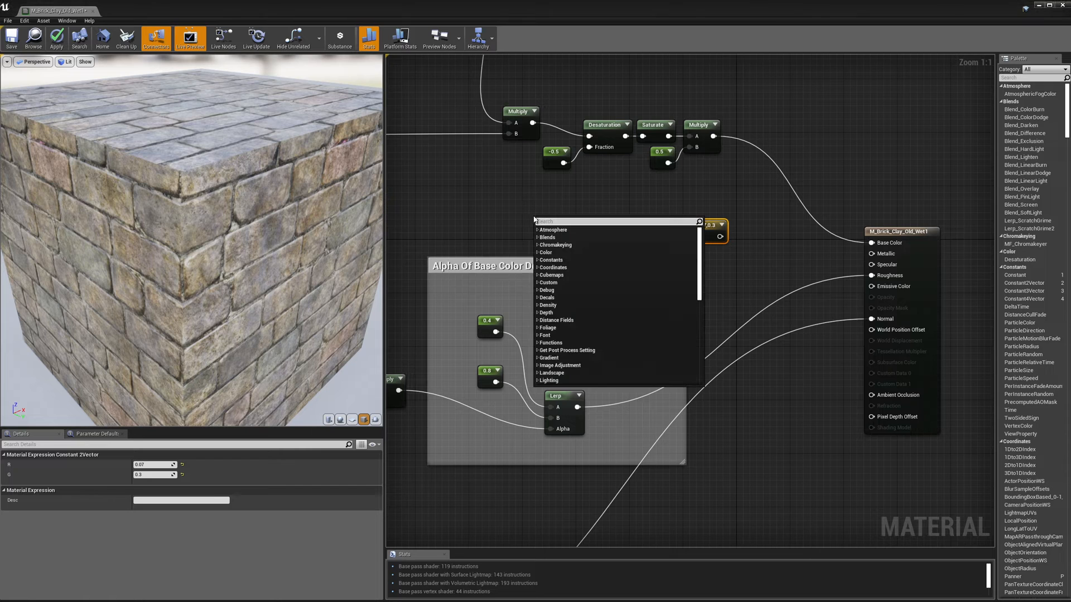
type("const")
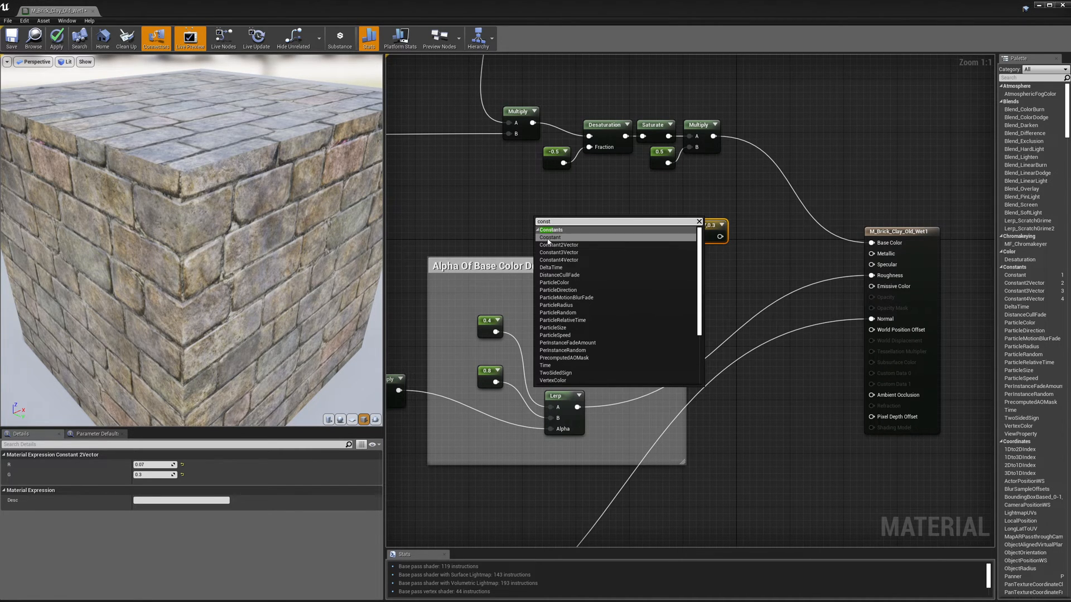
left_click(549, 237)
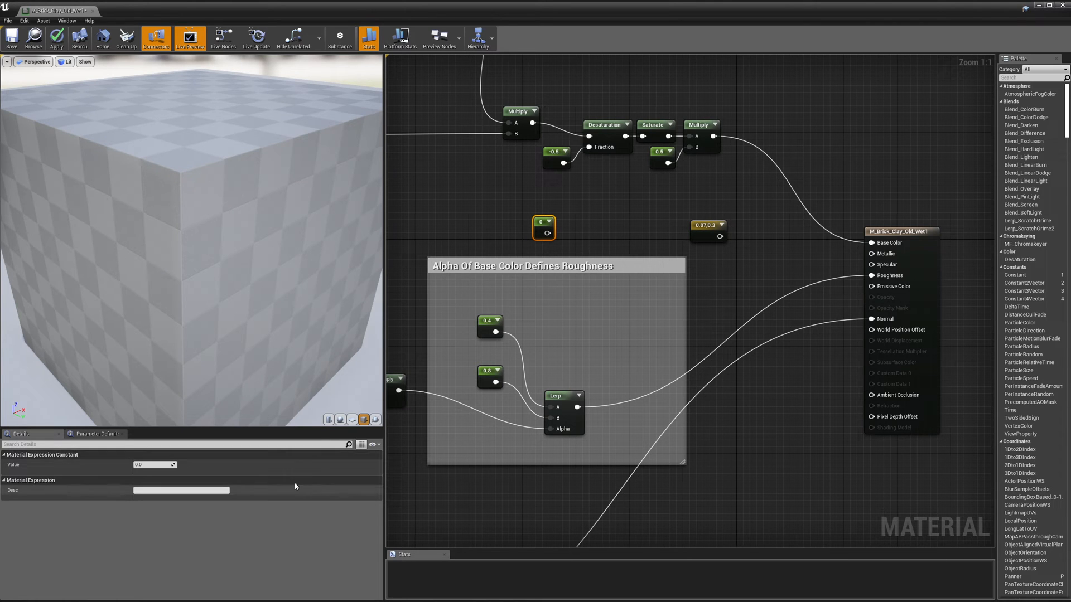
left_click(150, 463)
type("0.5")
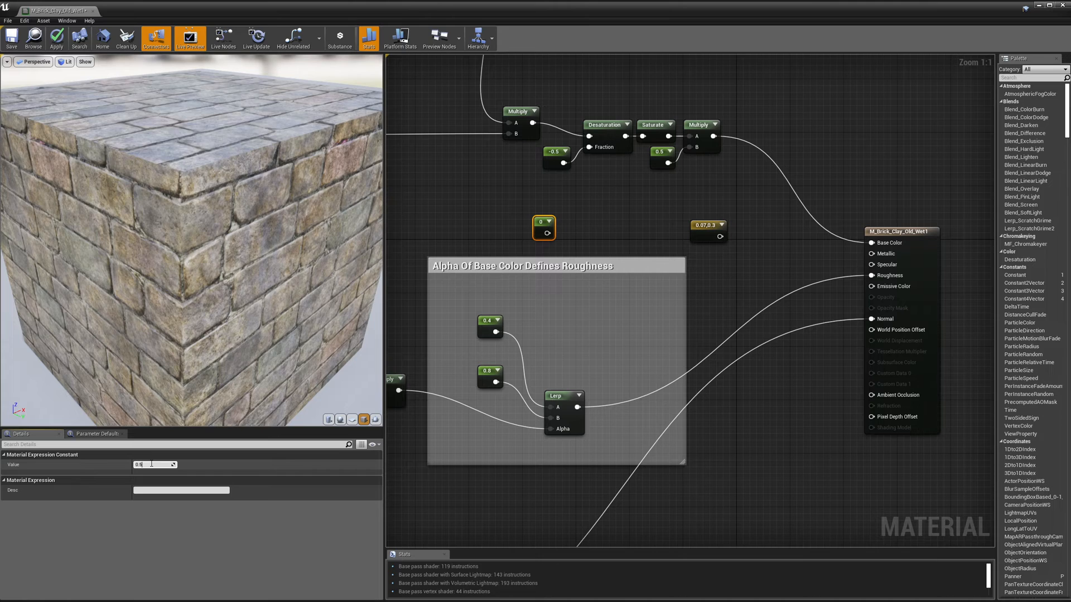
key("Return")
left_click_drag(550, 235, 790, 366)
left_click(815, 316)
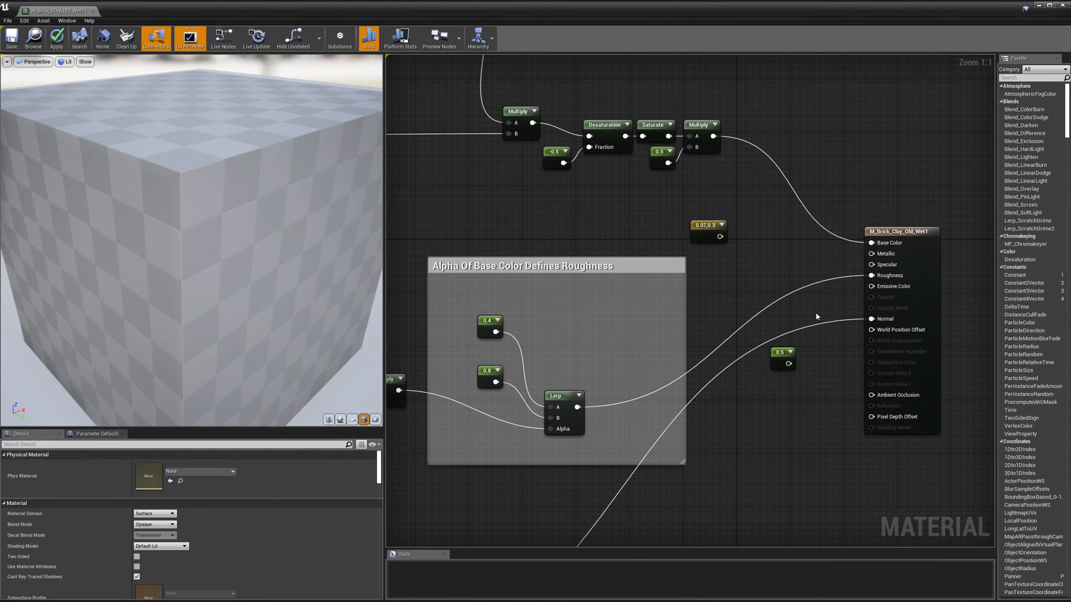
- Add an AppendVector node, connecting the roughness Lerp output to A and the new 0.5 constant to B
right_click(810, 401)
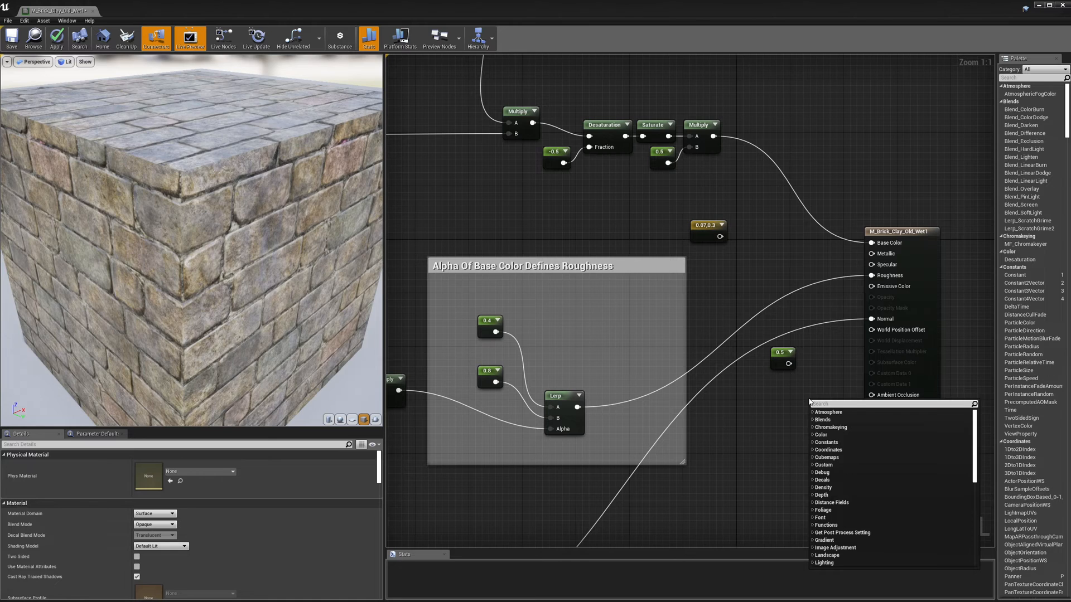
type("append")
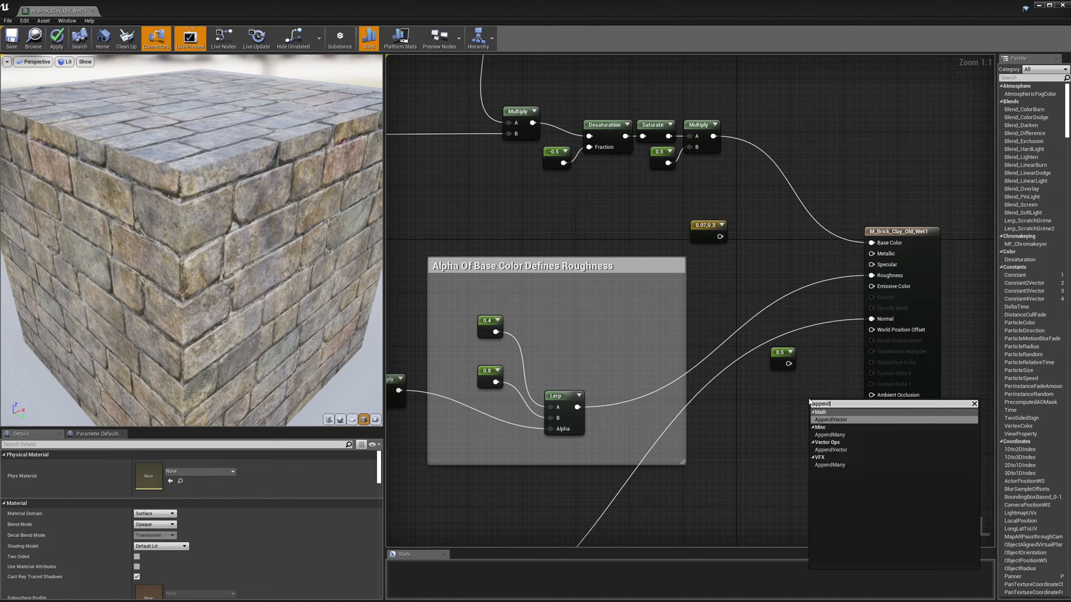
left_click(831, 420)
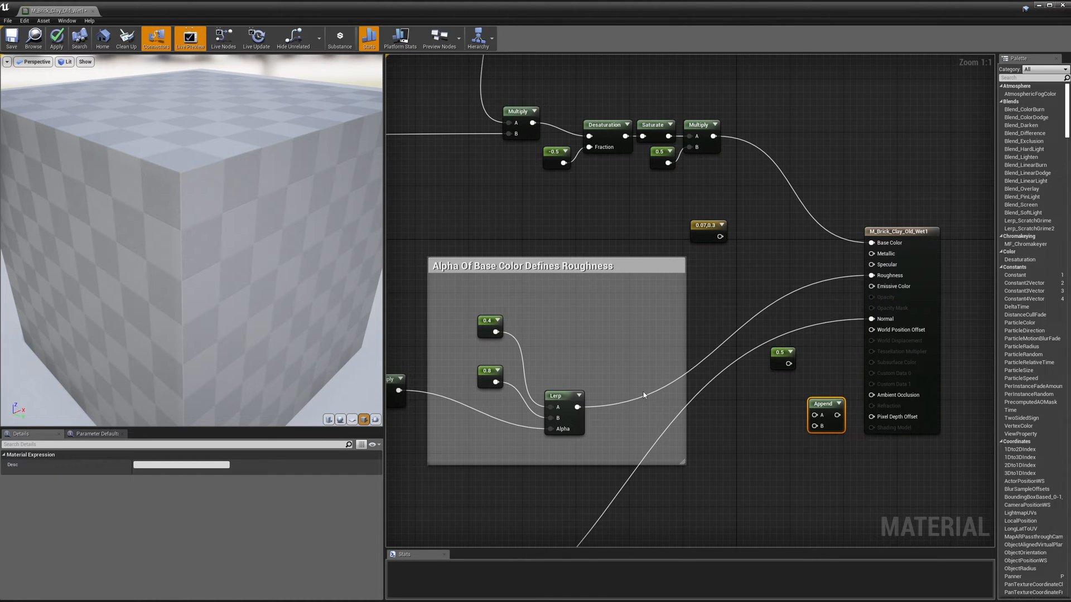
left_click_drag(578, 407, 815, 415)
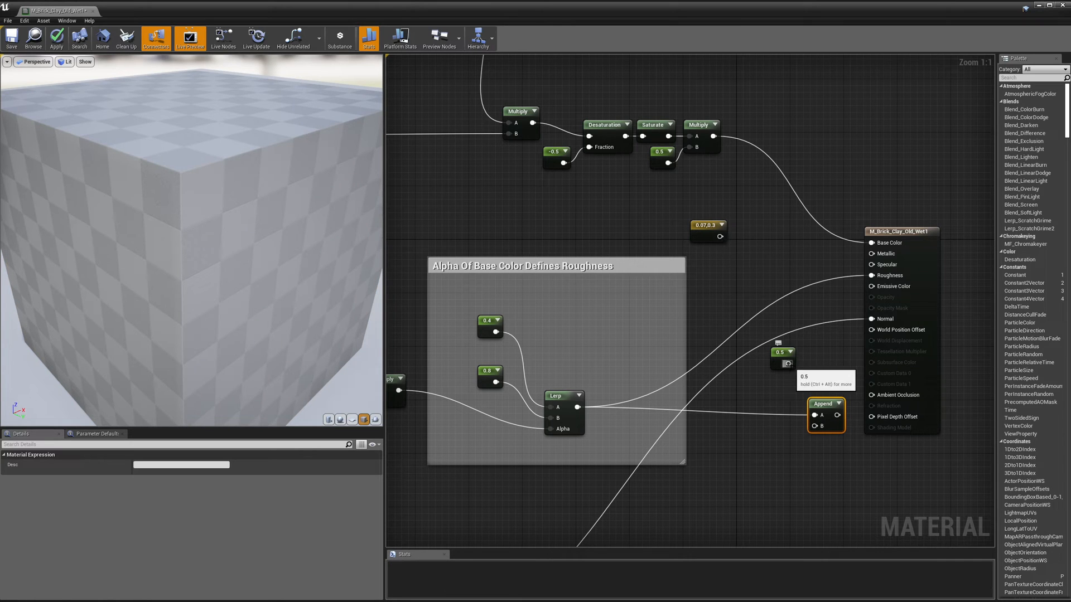
left_click_drag(789, 363, 813, 427)
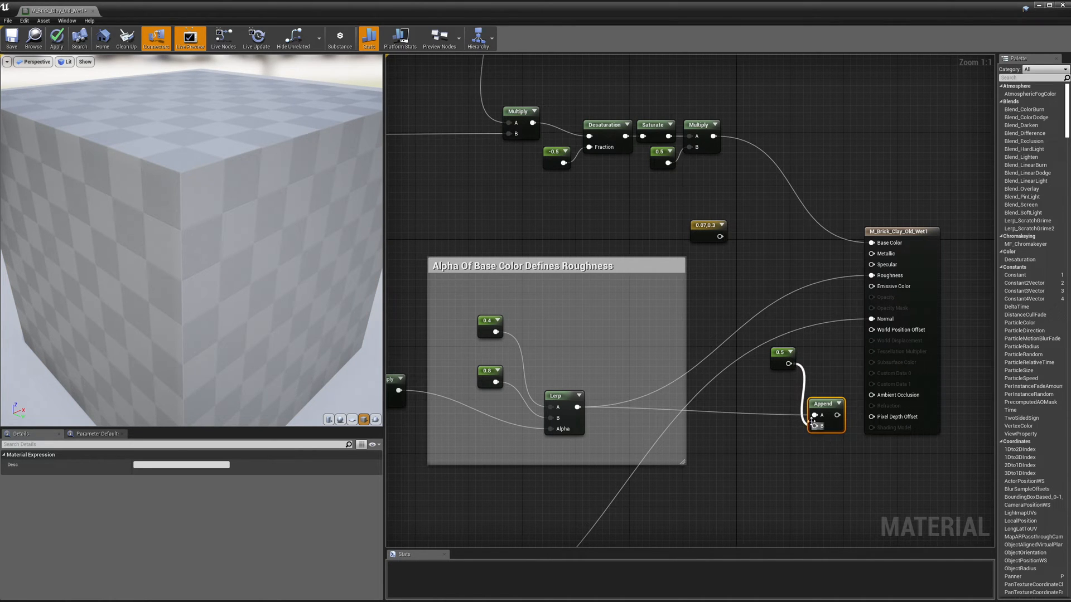
- Group the 0.5 constant with the Append node and place both just above the Constant2Vector, below the darkening Multiply
left_click_drag(773, 357, 780, 430)
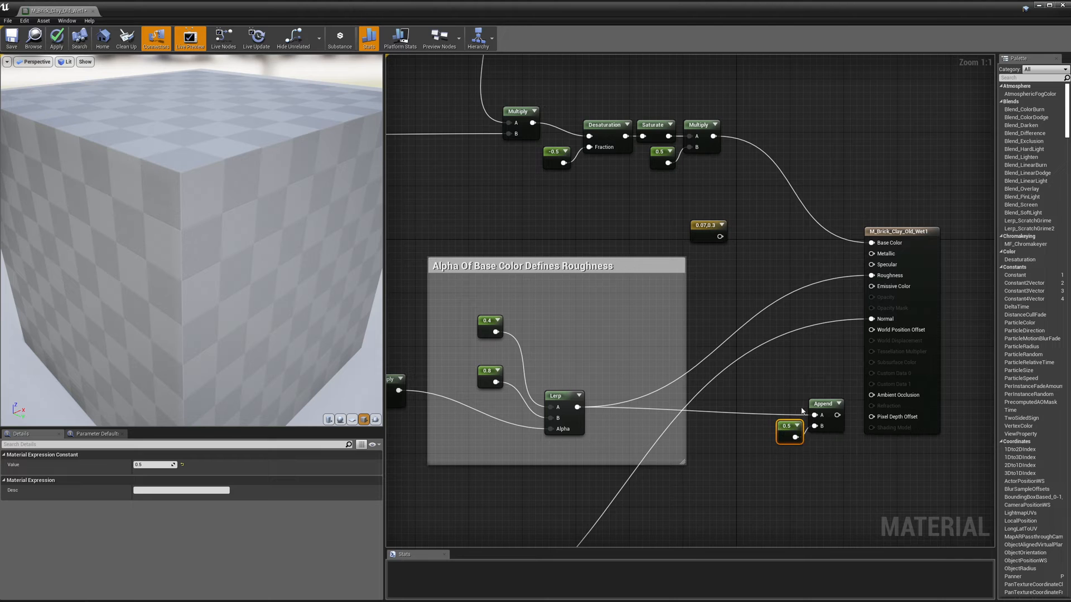
left_click(823, 404, "ctrl")
left_click_drag(825, 413, 727, 281)
mouse_move(706, 244)
left_mouse_down()
mouse_move(677, 204)
mouse_move(706, 221)
mouse_move(704, 239)
left_mouse_up()
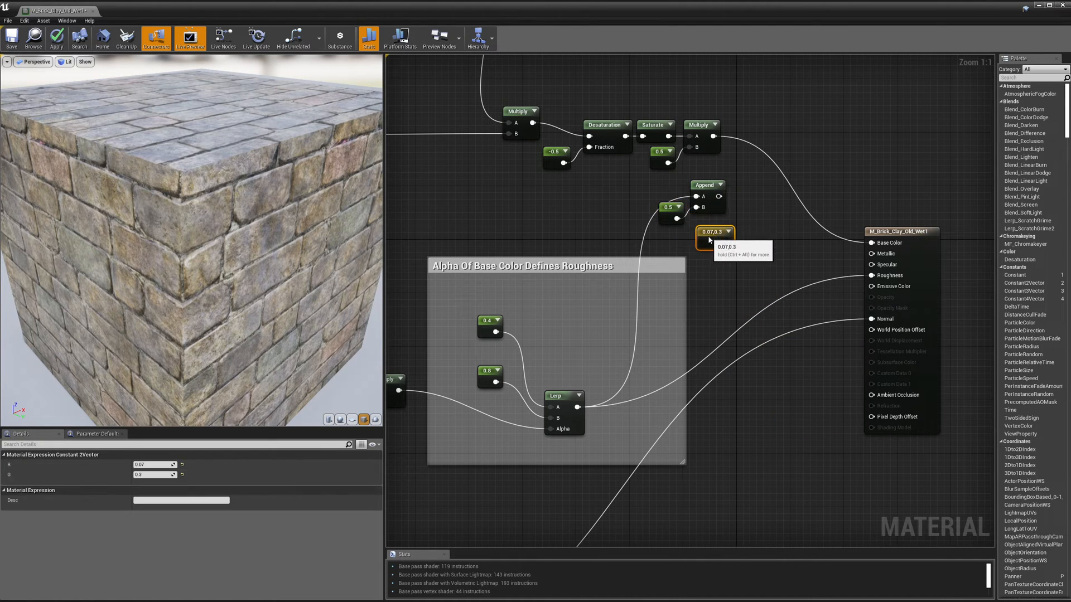
- Add a LinearInterpolate node beside them, with Append connected to A and the 0.07, 0.3 Constant2Vector connected to B
right_click(759, 212)
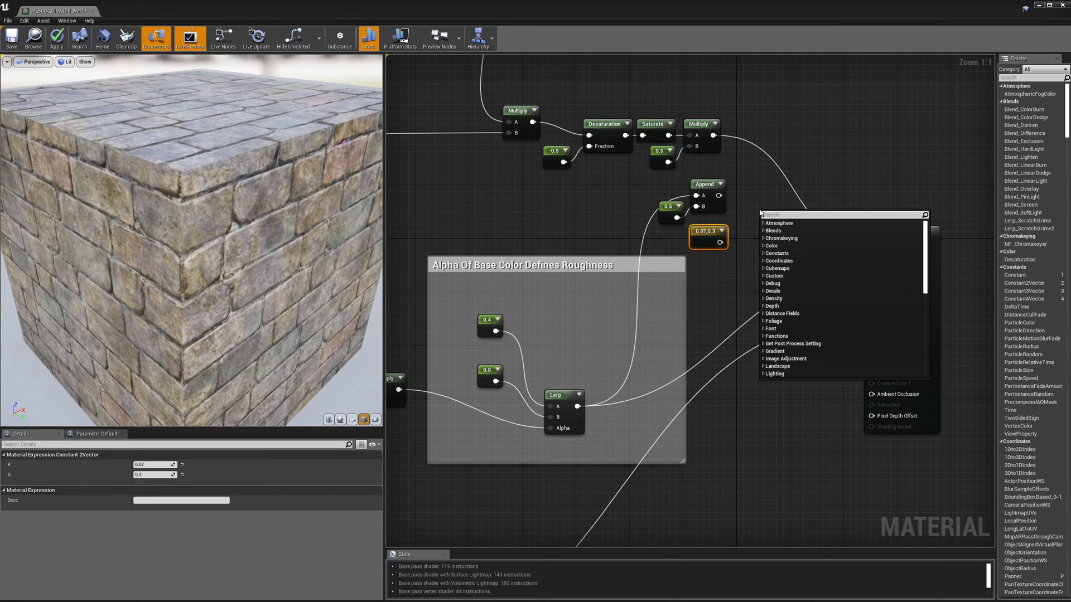
type("line")
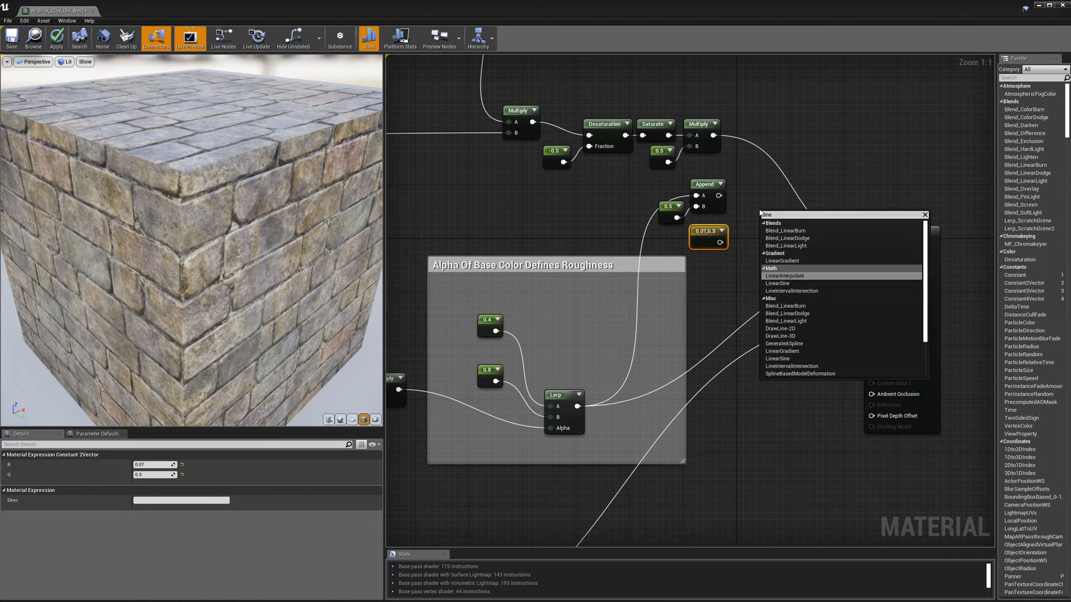
left_click(786, 275)
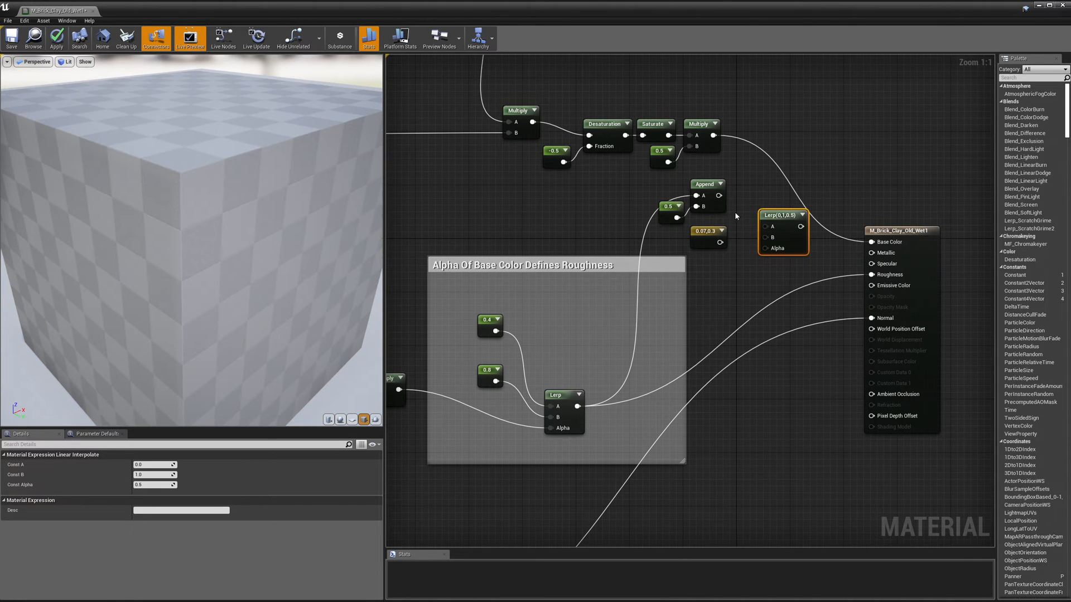
left_click_drag(717, 196, 767, 239)
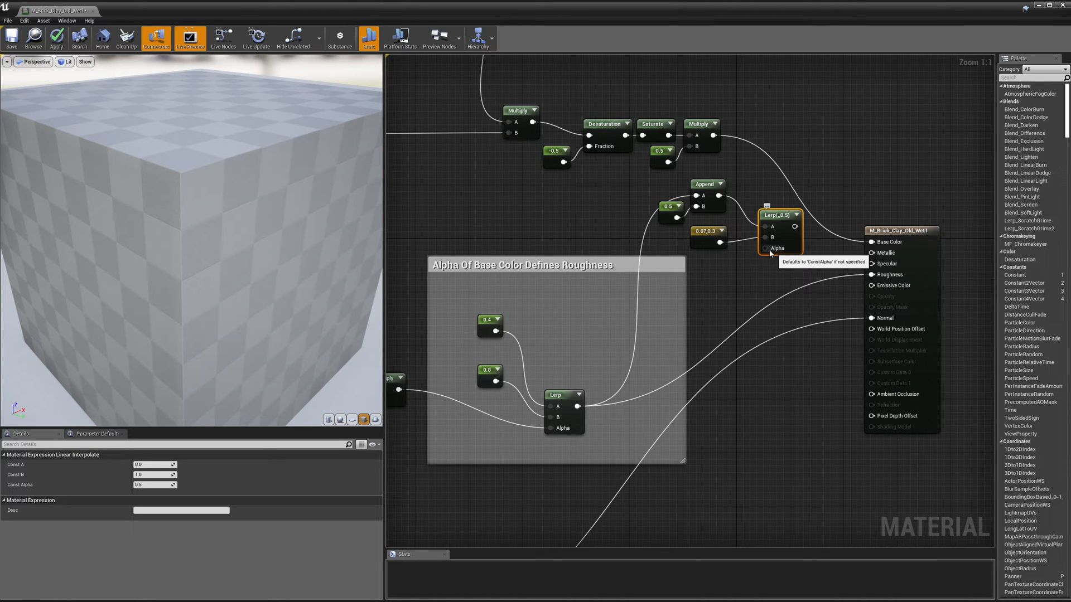
left_click_drag(775, 214, 761, 198)
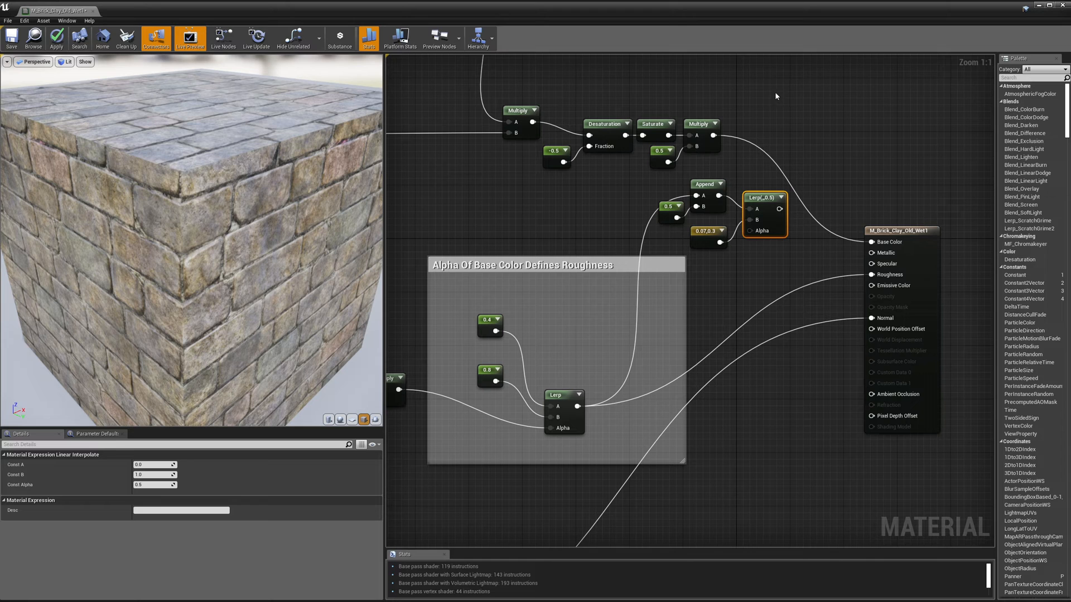
- Add a second LinearInterpolate with the original color Multiply in A and the darkened Multiply in B, stacked above the first
right_click_drag(788, 98, 811, 220)
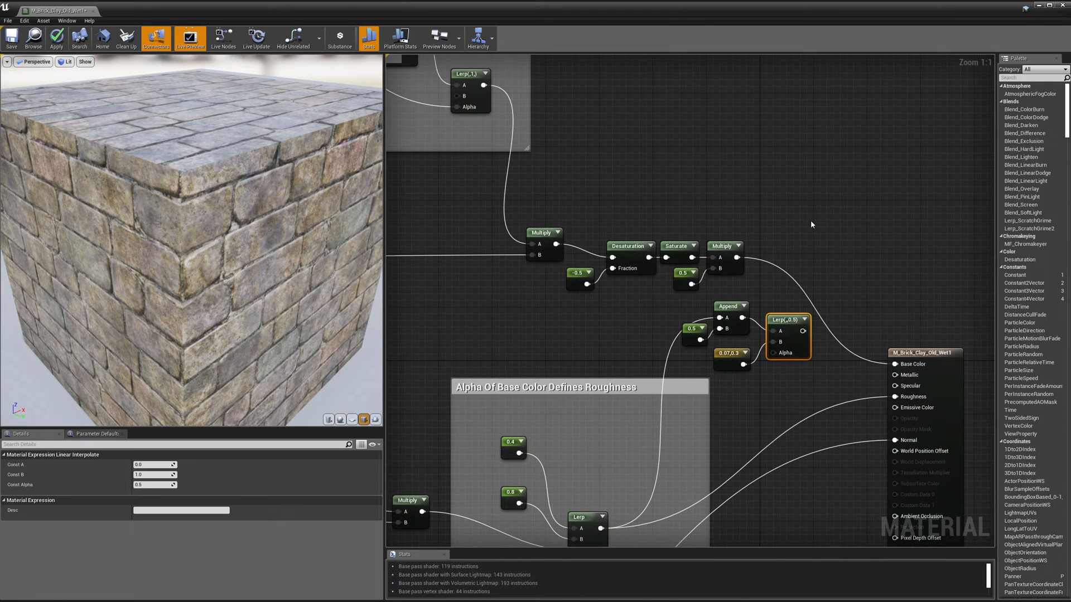
right_click(798, 192)
type("linear")
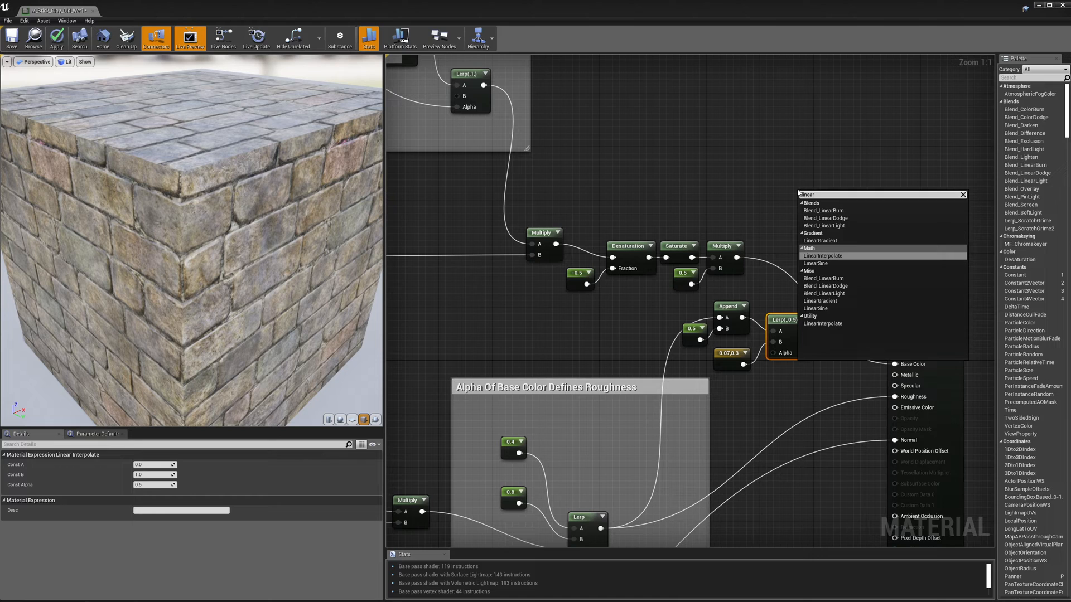
left_click(823, 255)
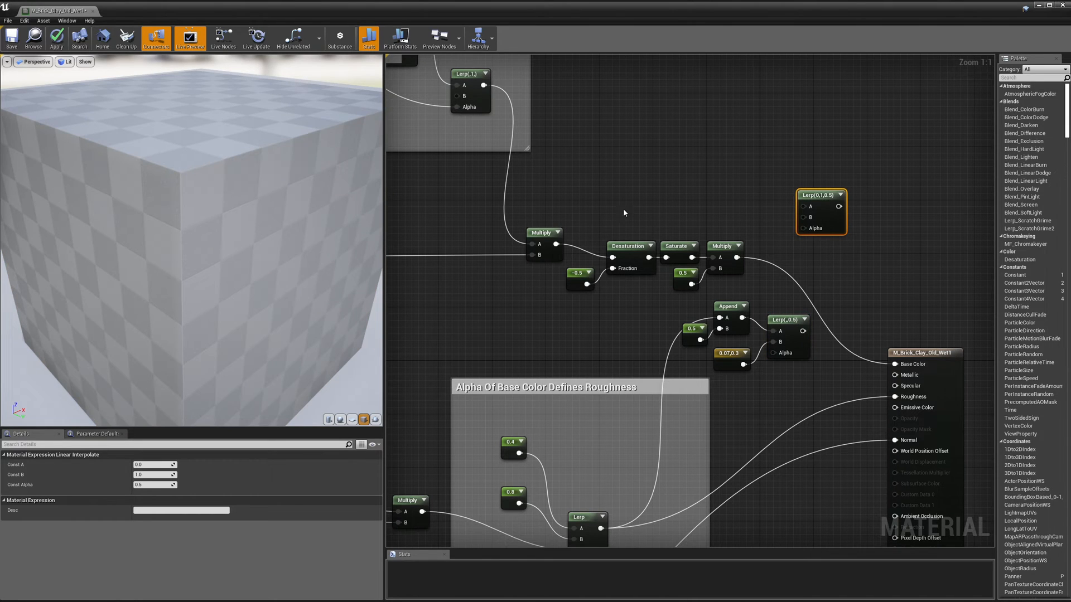
left_click_drag(556, 244, 802, 204)
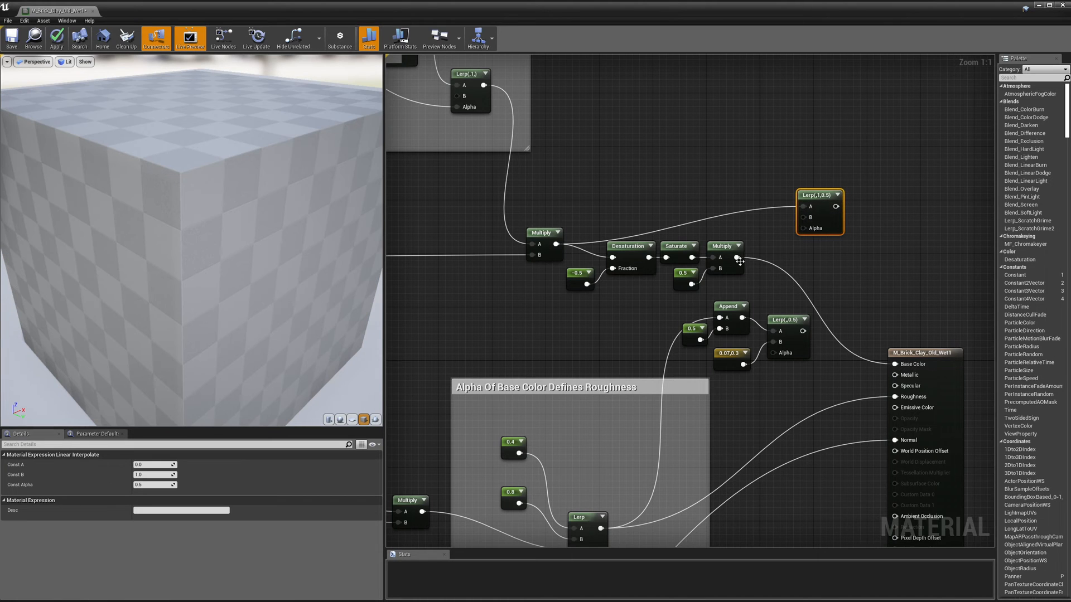
left_click_drag(737, 258, 828, 248)
left_click_drag(801, 316, 841, 282)
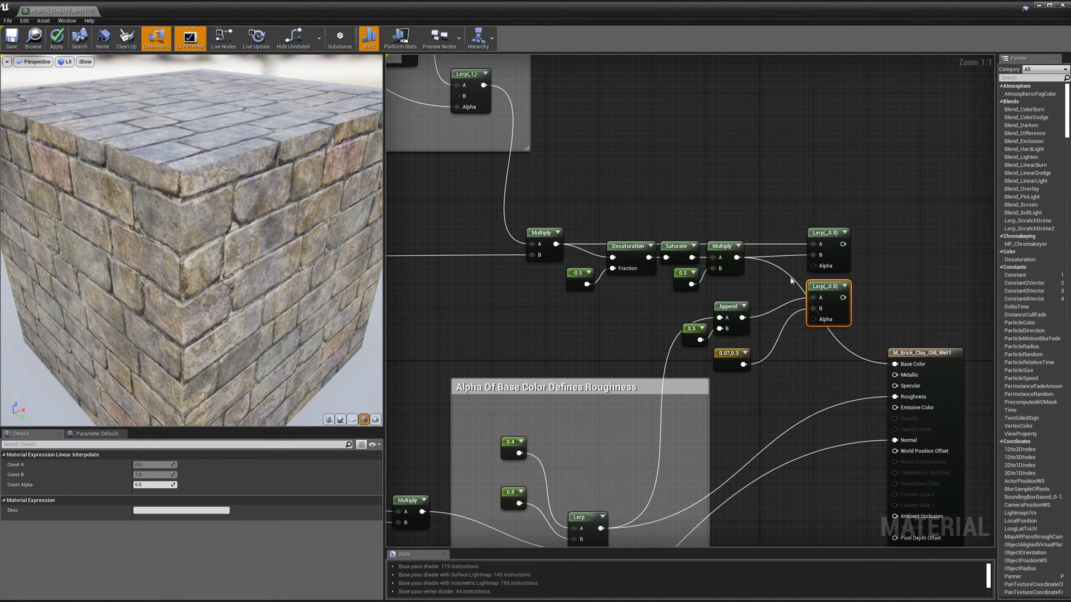
- Add a Constant of 1, connect it to the Alpha of both new Lerps, and connect the upper Lerp's output to Base Color
right_click(701, 148)
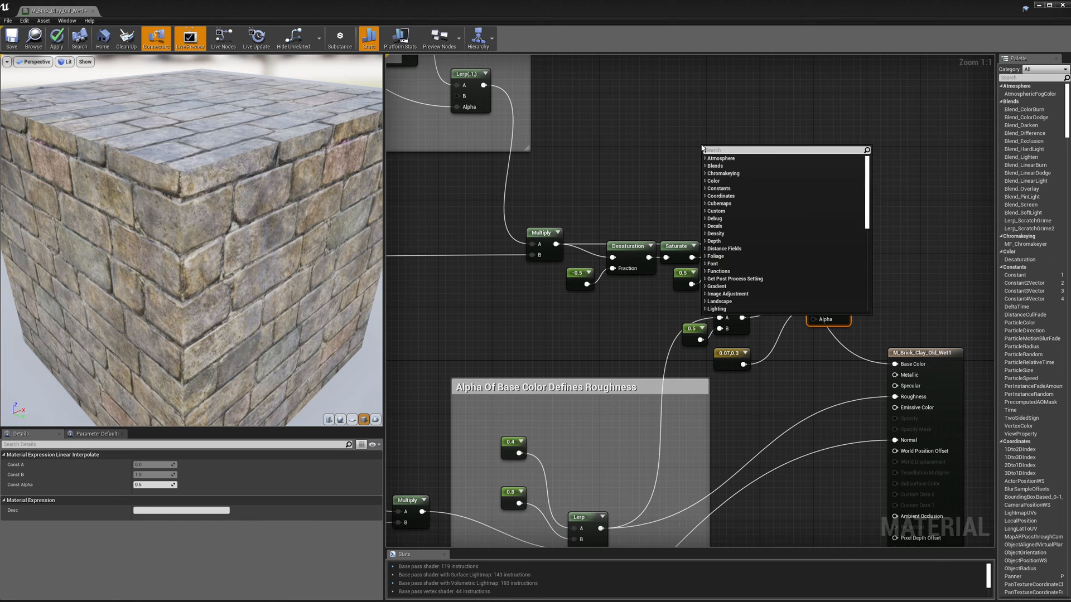
type("con")
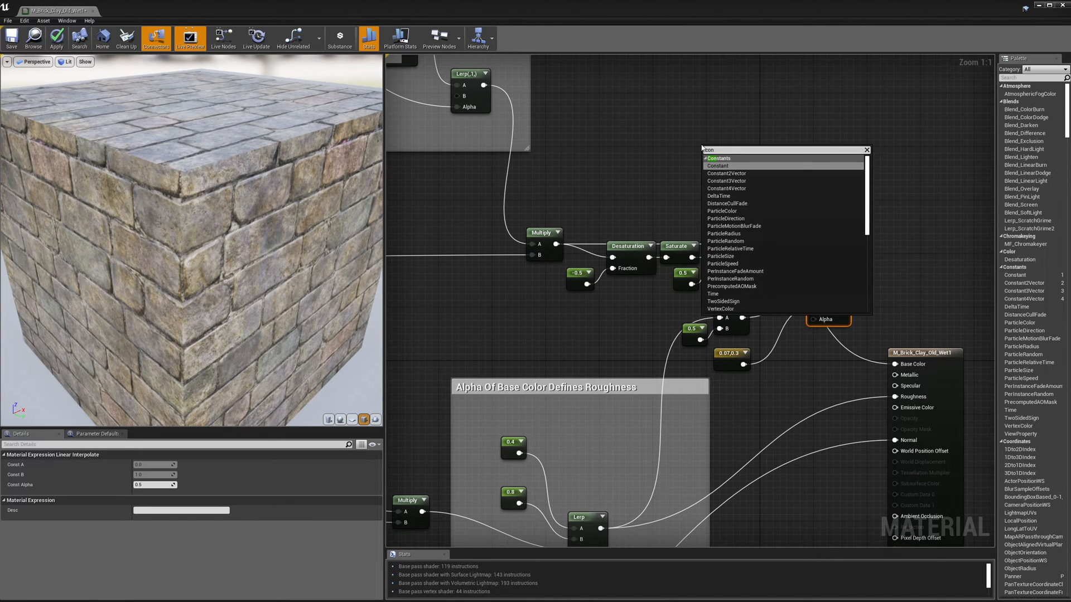
key("Return")
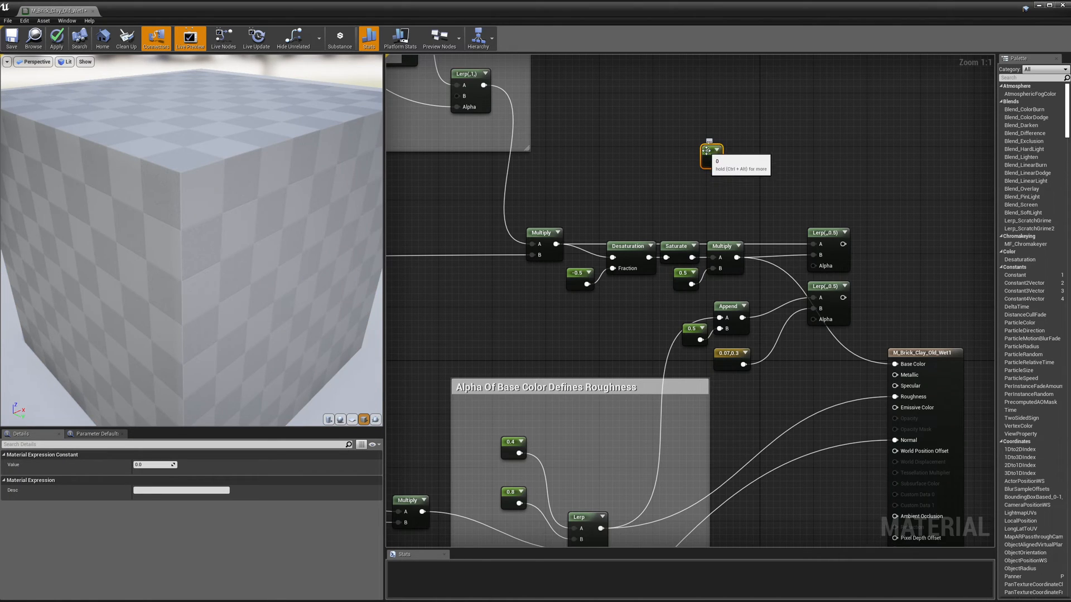
left_click(152, 465)
type("1")
key("Return")
left_click_drag(715, 161, 812, 266)
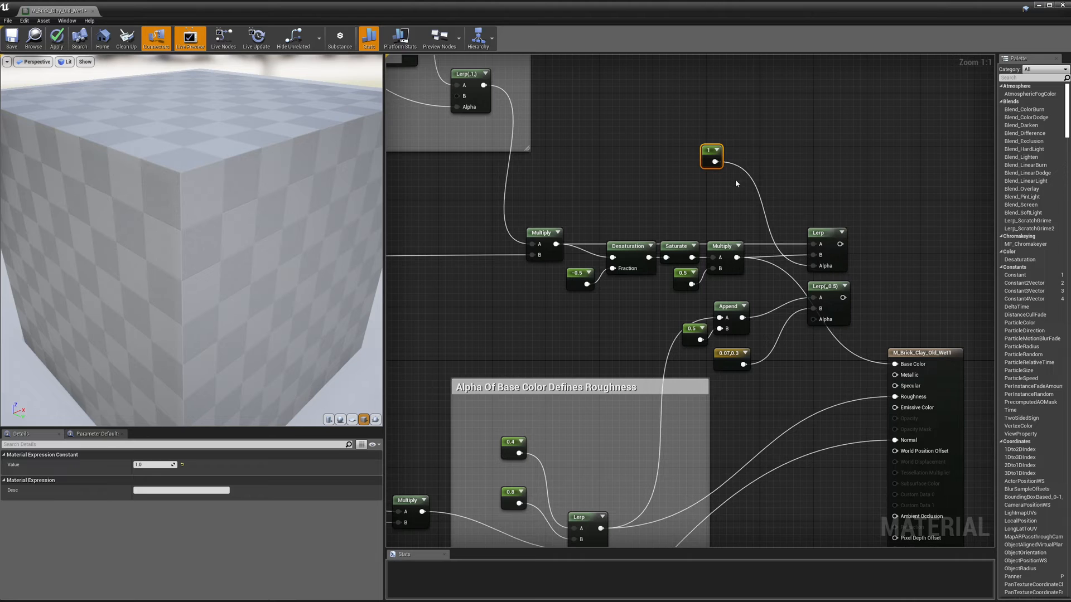
left_click_drag(715, 161, 813, 320)
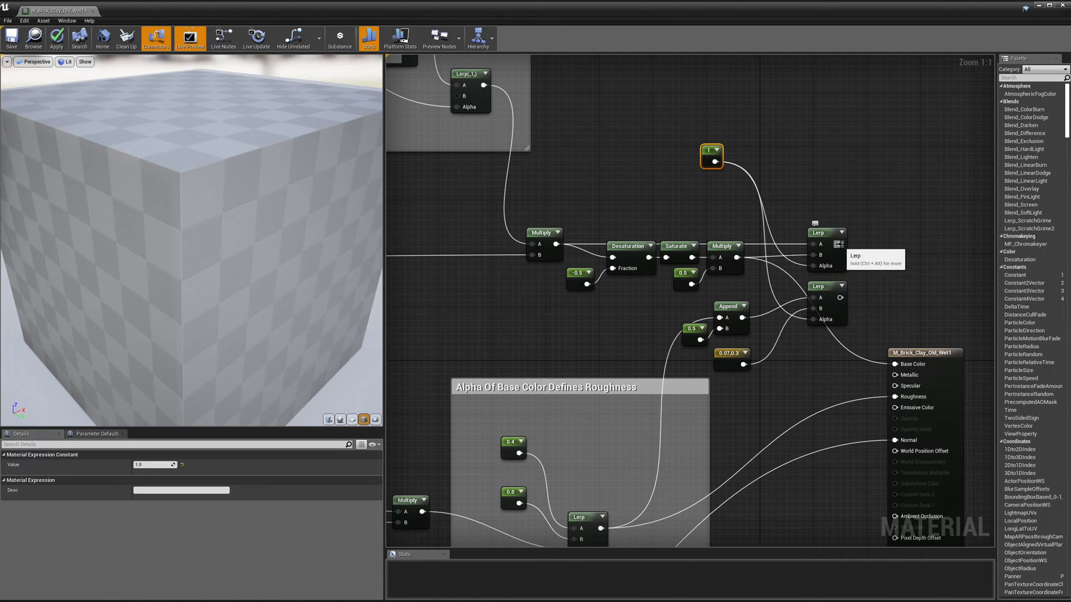
left_click_drag(839, 244, 896, 365)
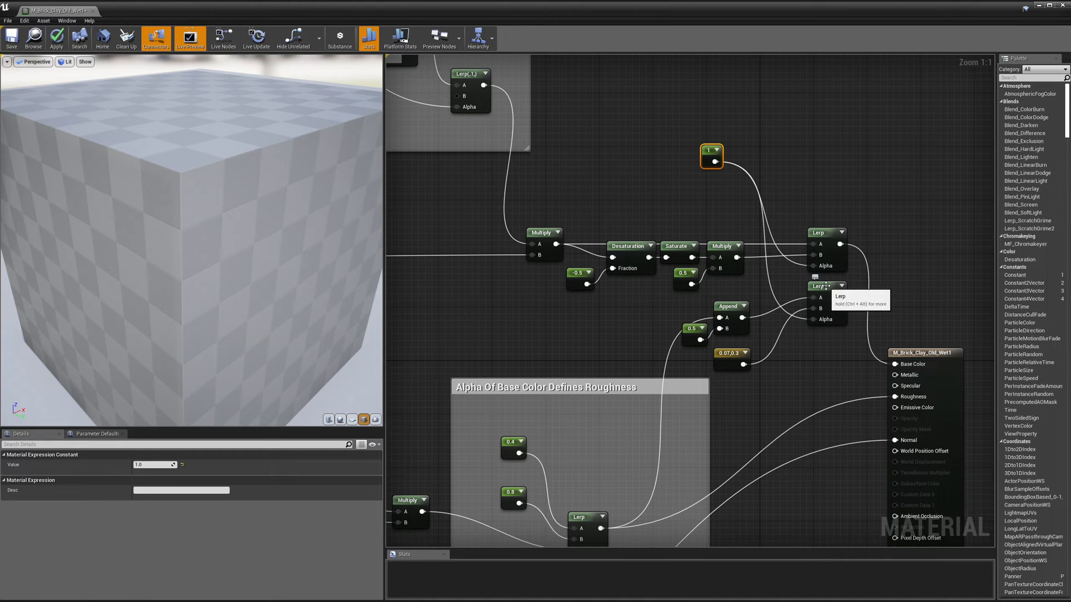
- Add a ComponentMask with only R enabled beside the lower Lerp and route that Lerp's output through it into Roughness
right_click(788, 383)
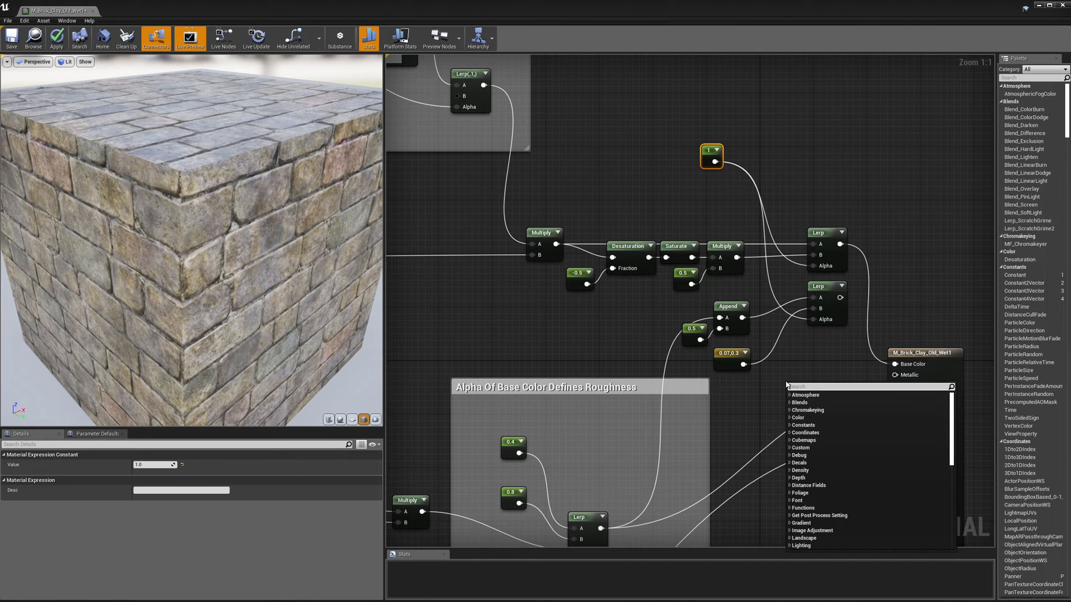
type("mask")
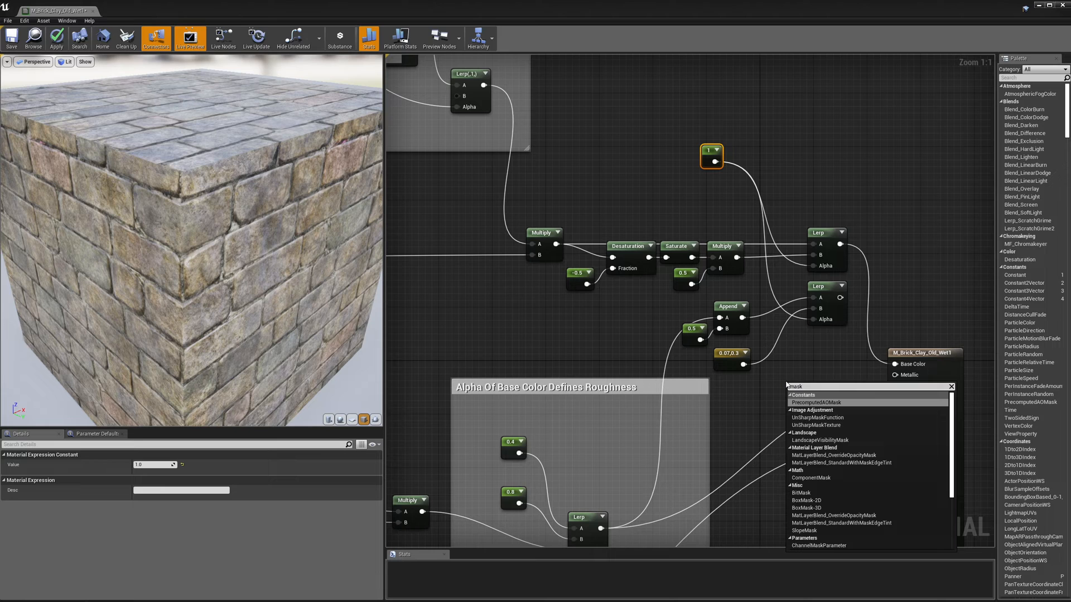
left_click(811, 478)
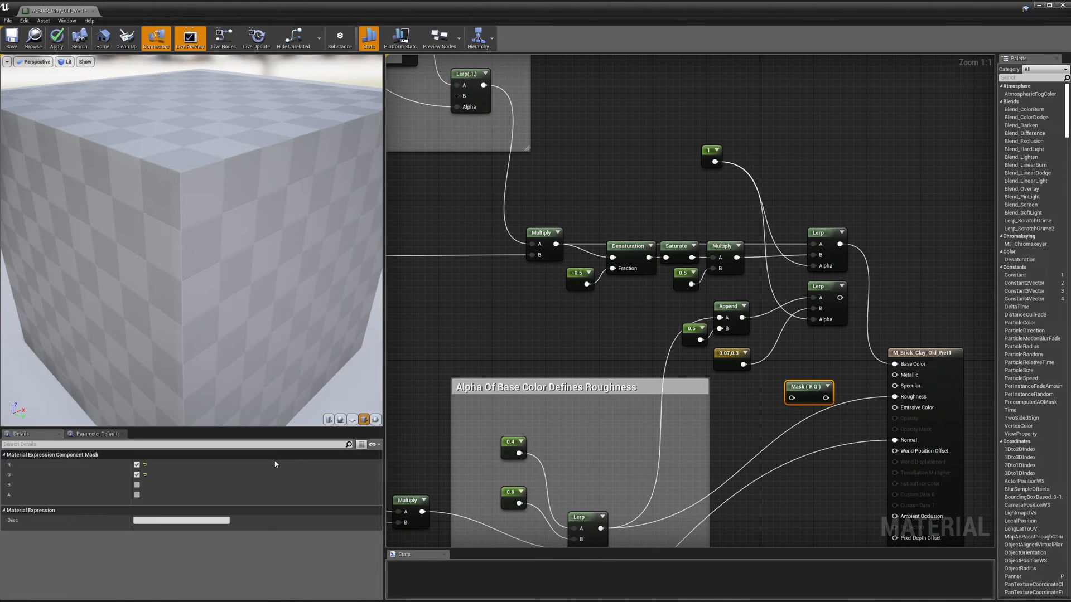
left_click(136, 474)
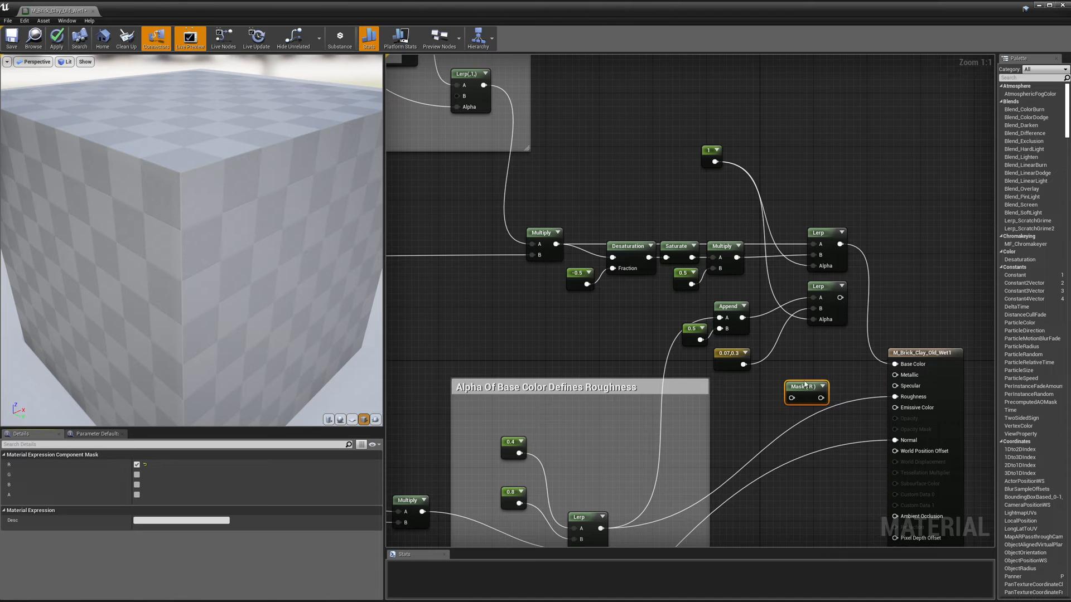
left_click_drag(798, 392, 893, 292)
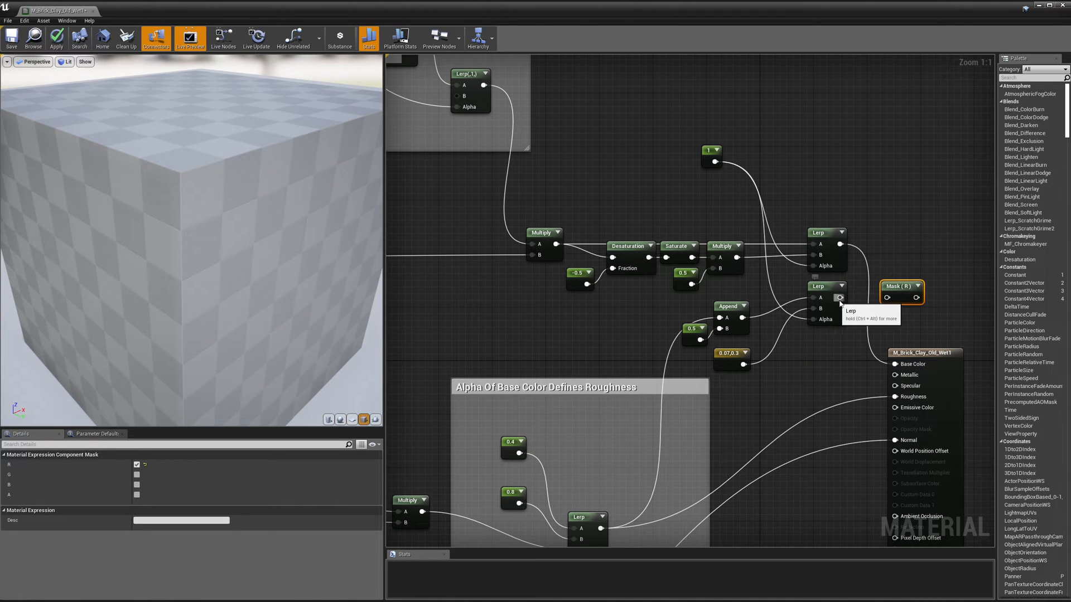
left_click_drag(839, 298, 895, 396)
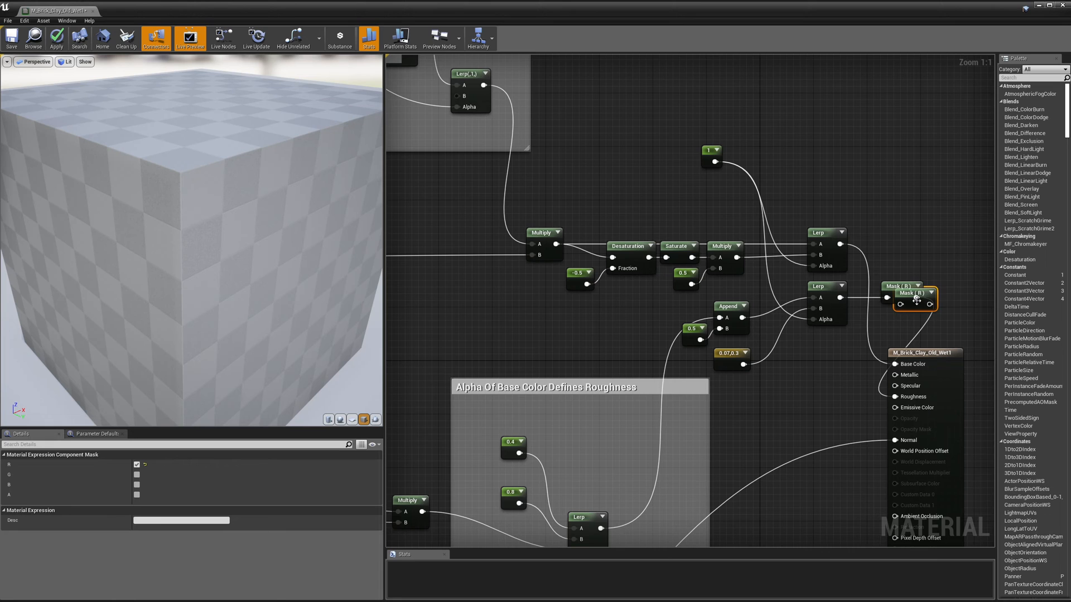
- Duplicate the R mask below the original, enable only G on the copy, and route the lower Lerp through it into Specular
key("ctrl+w")
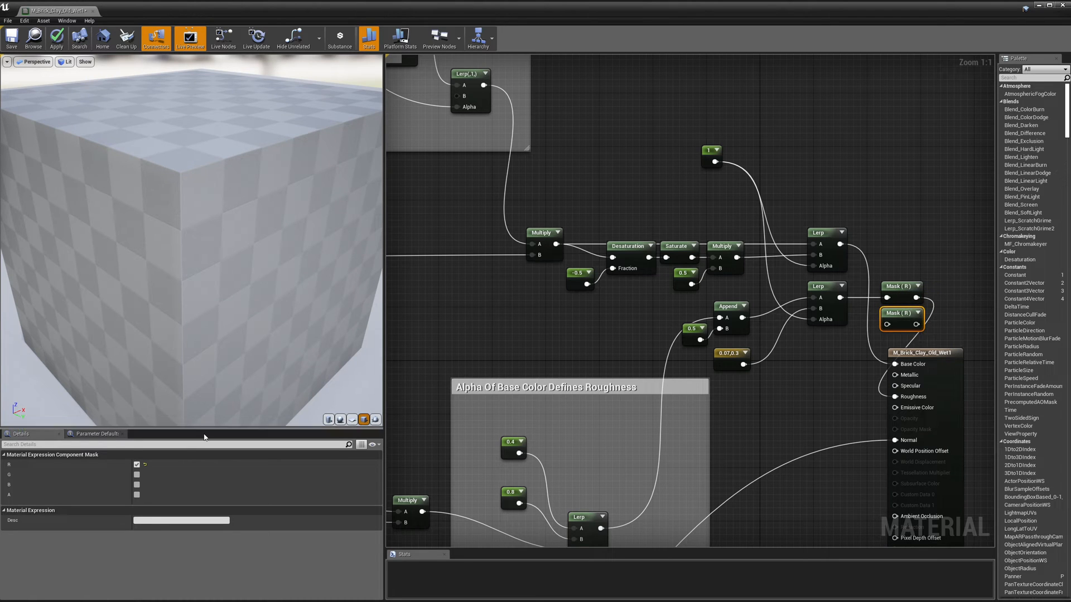
left_click(137, 474)
left_click(137, 465)
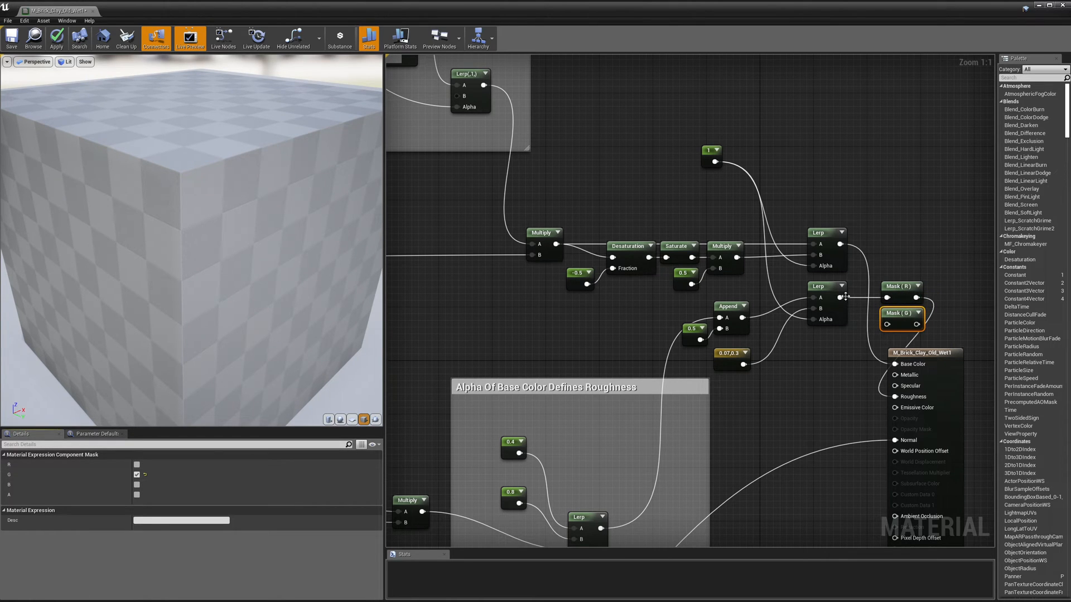
left_click_drag(840, 298, 888, 325)
left_click_drag(917, 324, 891, 392)
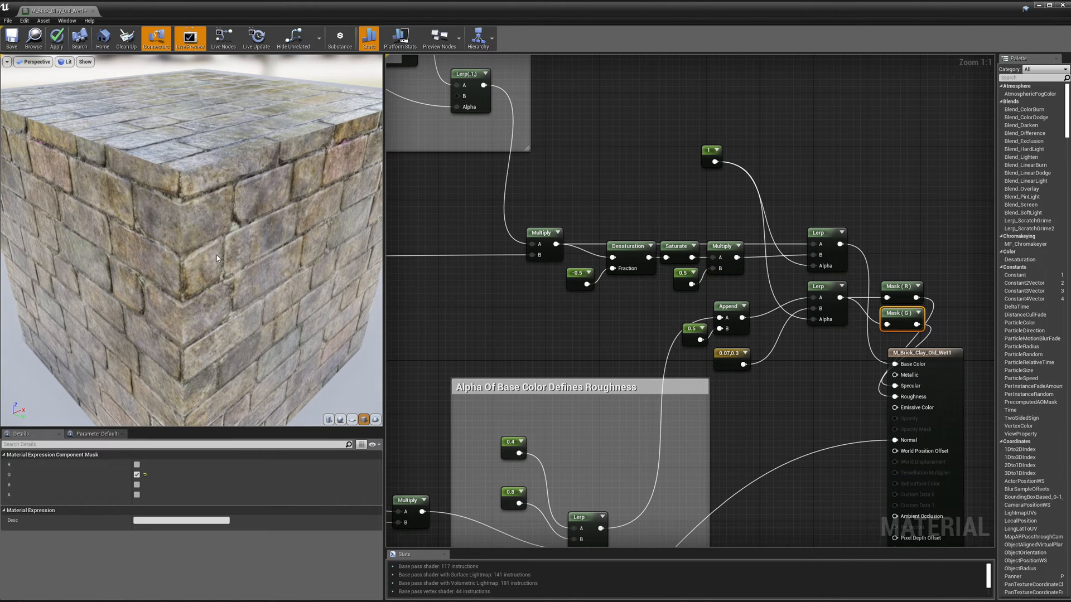
- Set the constant driving both Lerp Alphas to 0 and inspect the dry brick surface in the preview
mouse_move(216, 256)
left_mouse_down()
mouse_move(220, 292)
mouse_move(204, 255)
left_mouse_up()
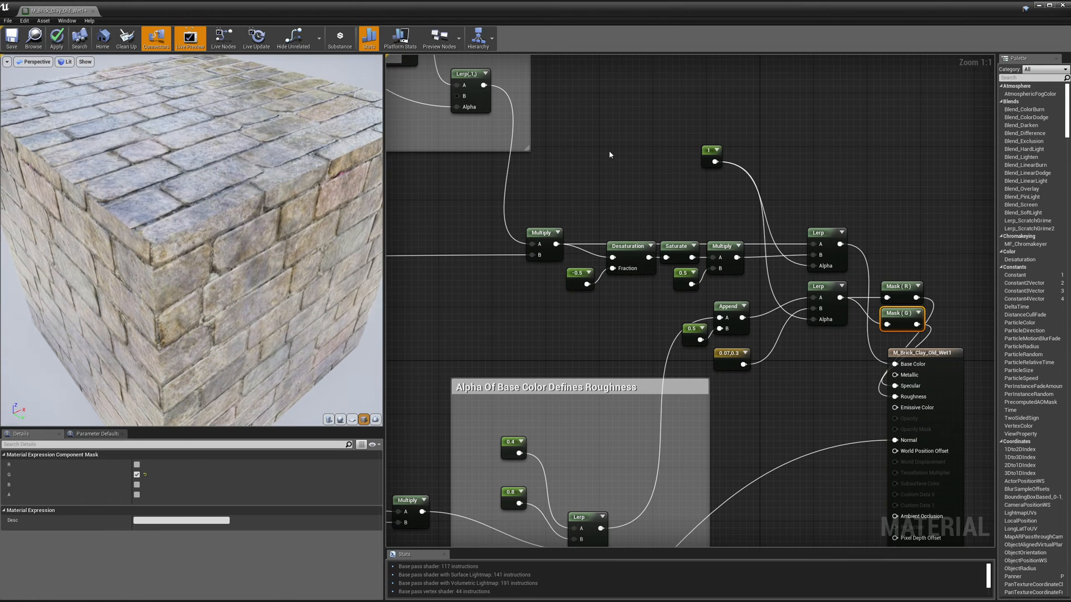
left_click(707, 151)
left_click_drag(201, 263, 162, 263)
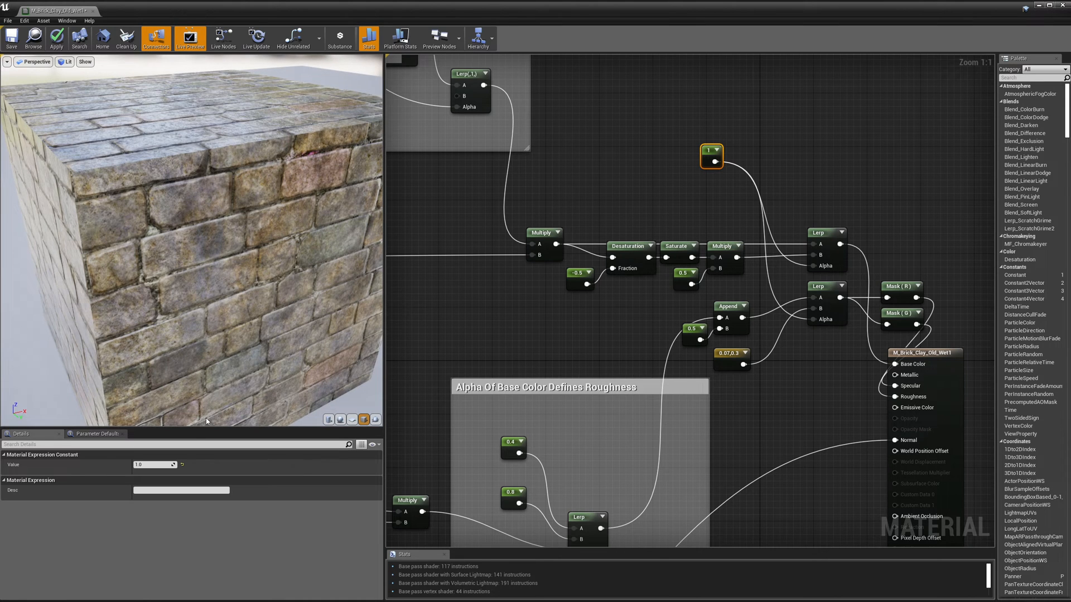
left_click(155, 465)
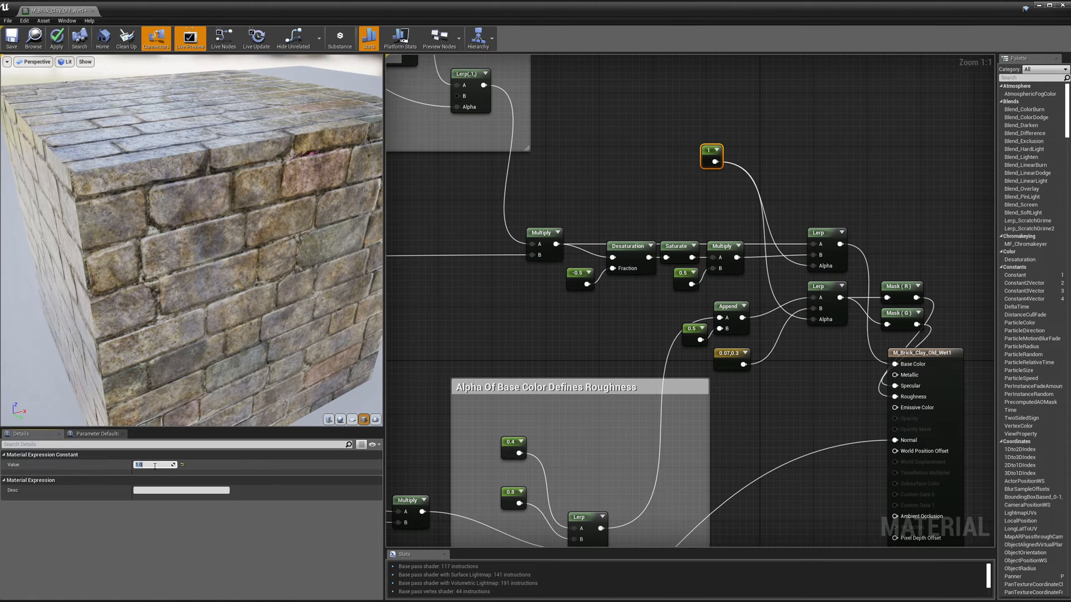
type("0")
key("Return")
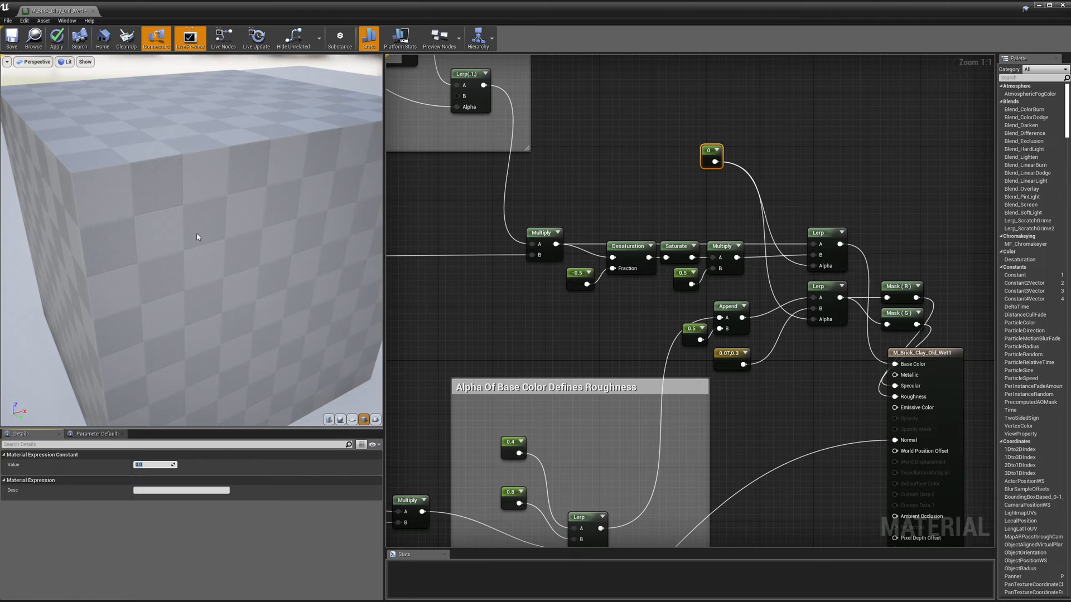
left_click_drag(215, 224, 254, 265)
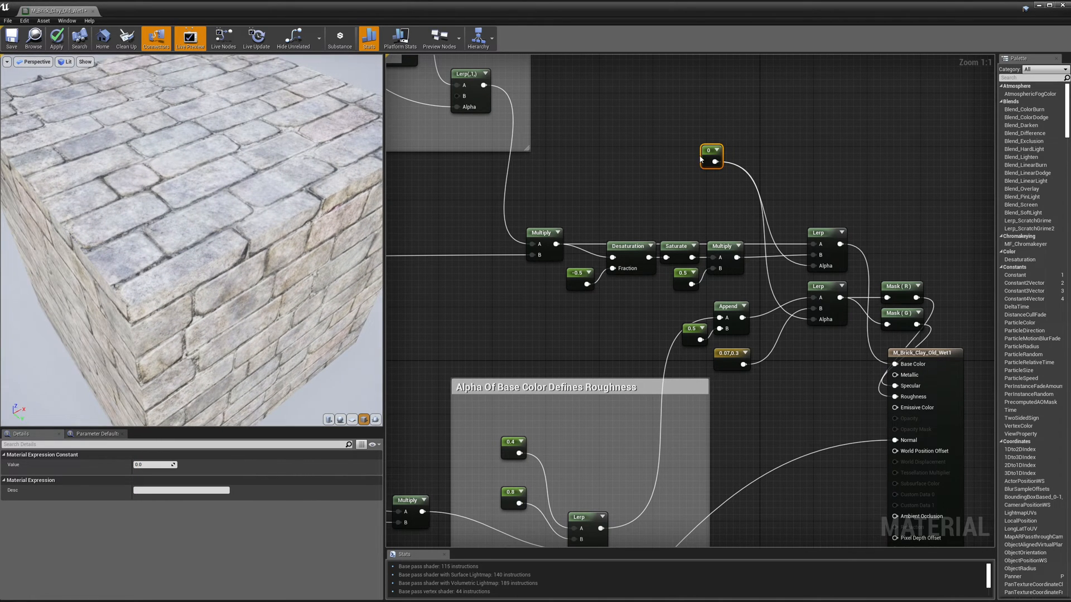
- Move the Alpha constant closer to the darkening nodes, set it to 1, and inspect the wet brick surface
left_click_drag(704, 151, 676, 180)
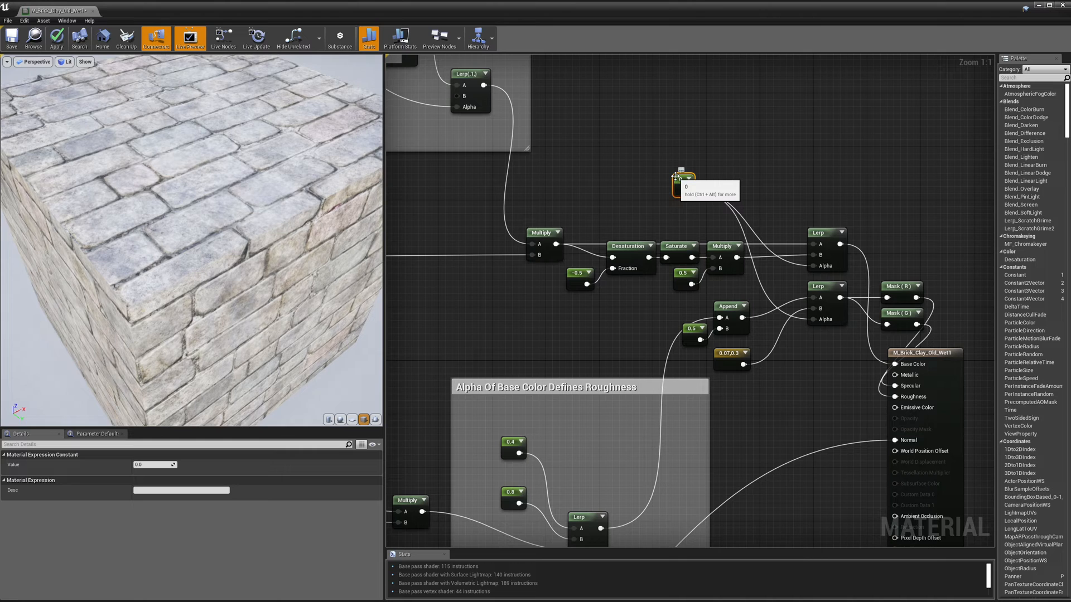
left_click(151, 465)
type("1")
key("Return")
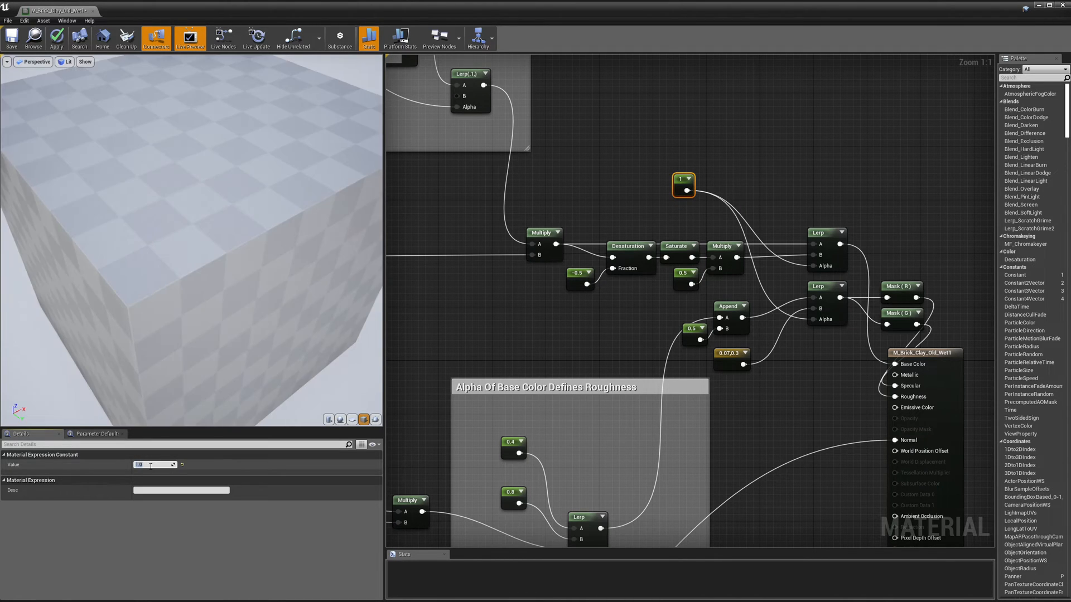
mouse_move(189, 306)
left_mouse_down()
mouse_move(204, 262)
mouse_move(193, 307)
left_mouse_up()
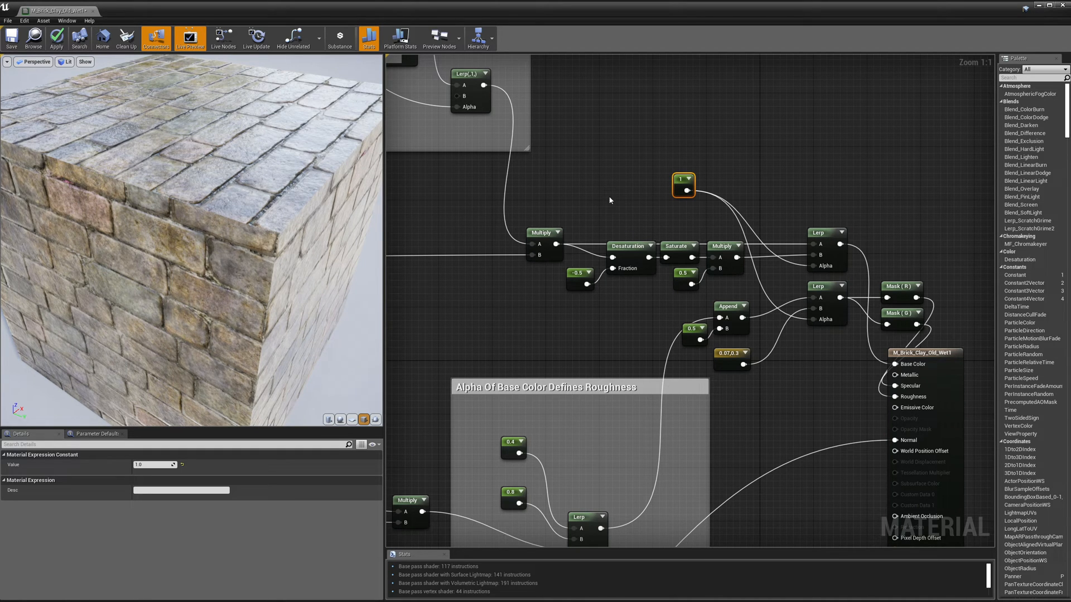
- Move all the wetness nodes together up above the original color Multiply and the material output node
left_click_drag(592, 152, 887, 368)
left_click_drag(901, 321, 908, 208)
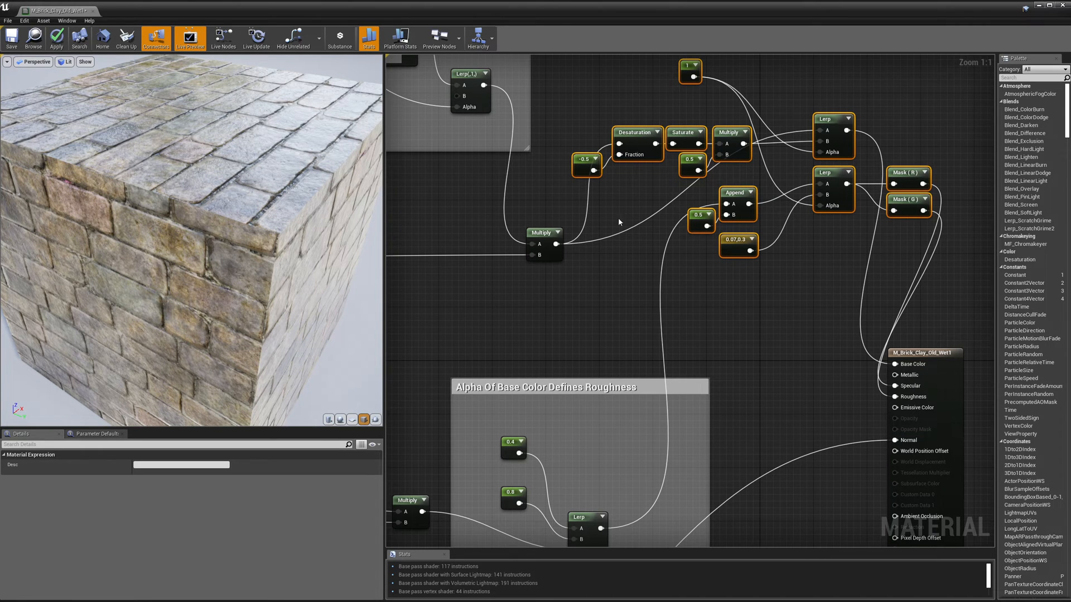
left_click_drag(283, 303, 262, 315)
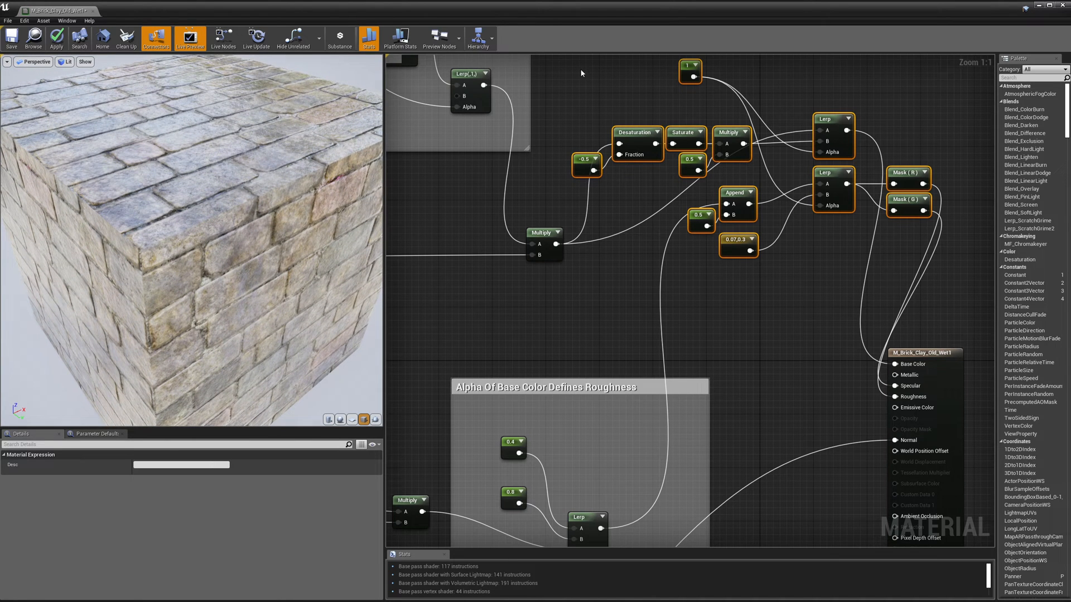
left_click_drag(581, 76, 935, 263)
left_click_drag(582, 70, 922, 279)
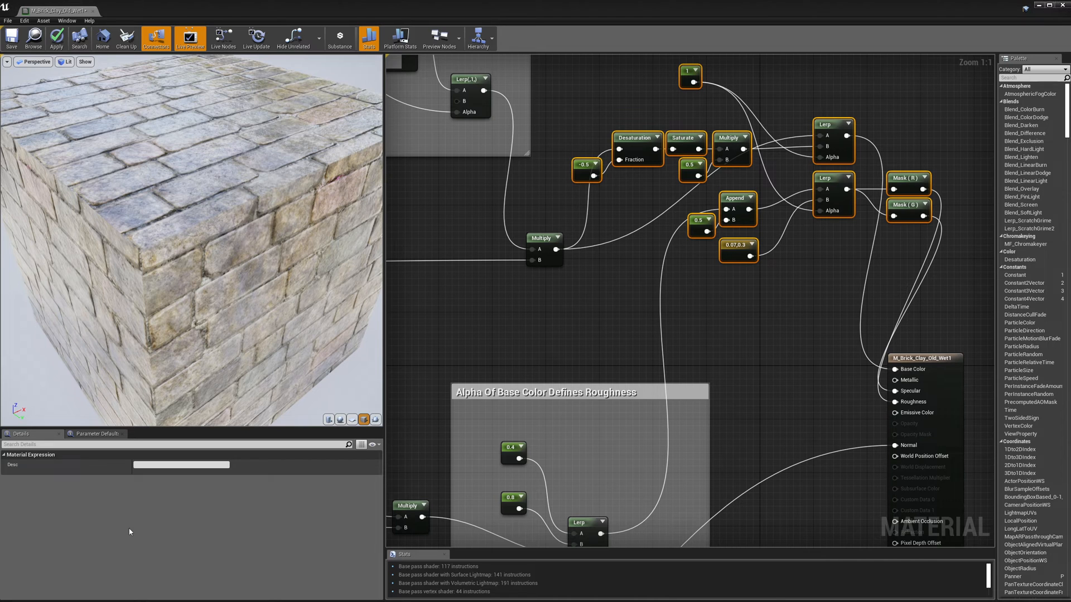
- Return to the Materials folder and look up the Material Function option among the asset types that can be created
left_click(1039, 6)
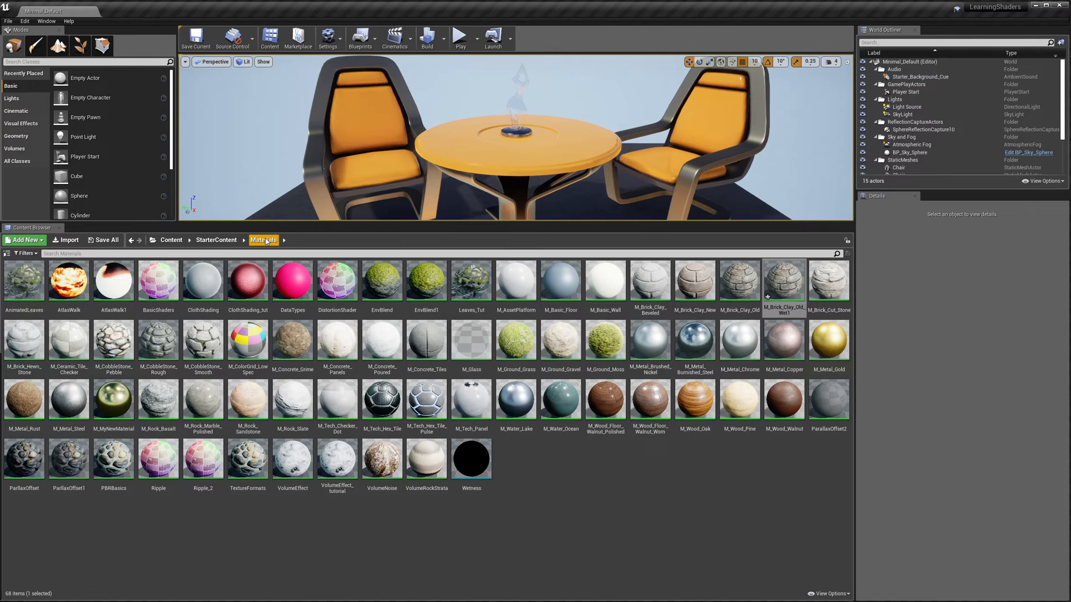
left_click(480, 462)
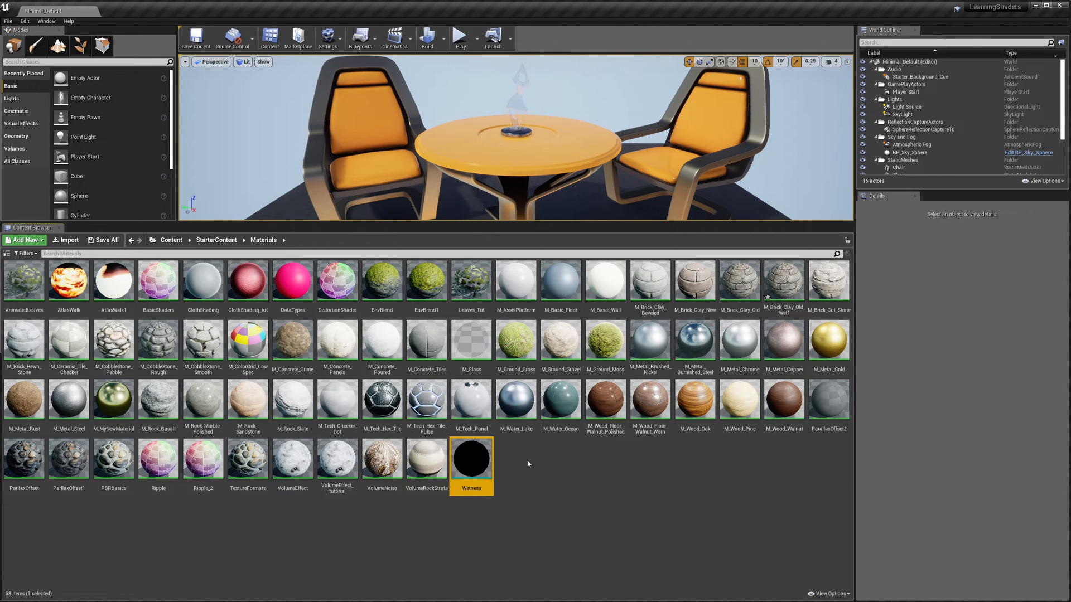
right_click(528, 463)
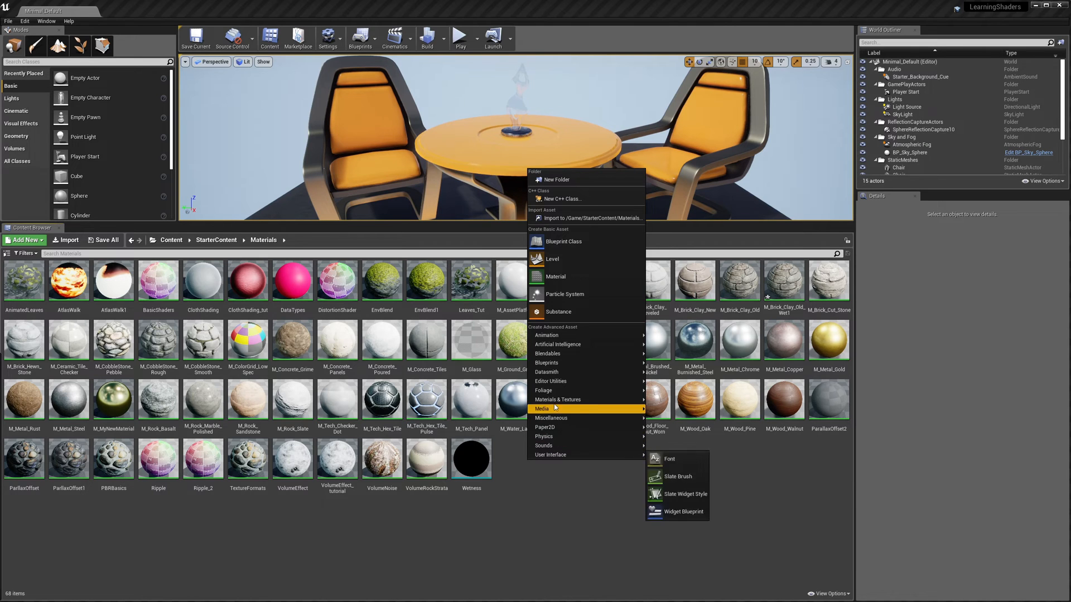
mouse_move(556, 402)
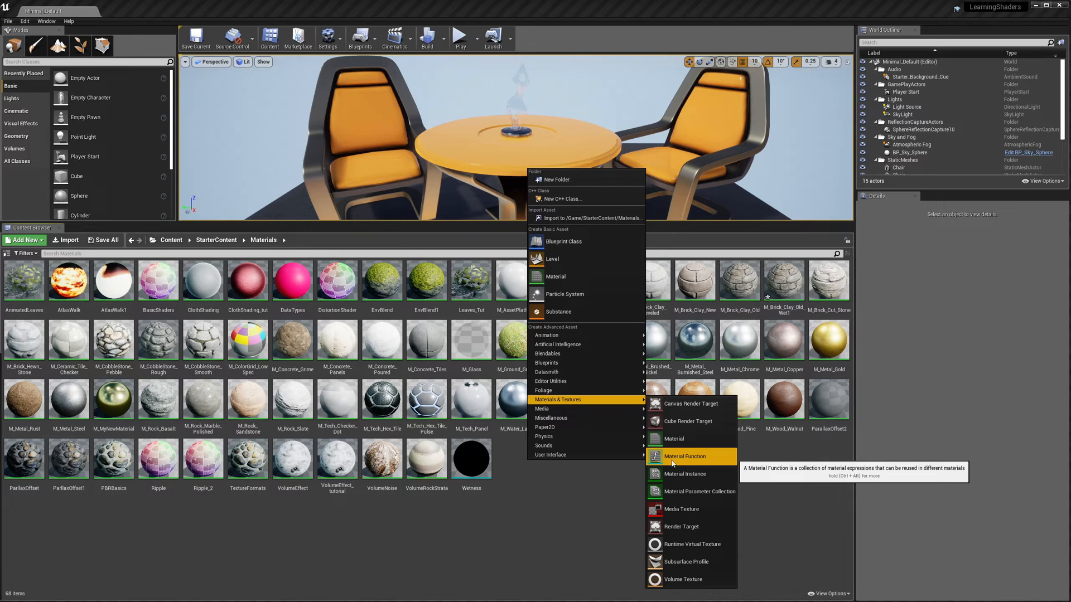
left_click(547, 492)
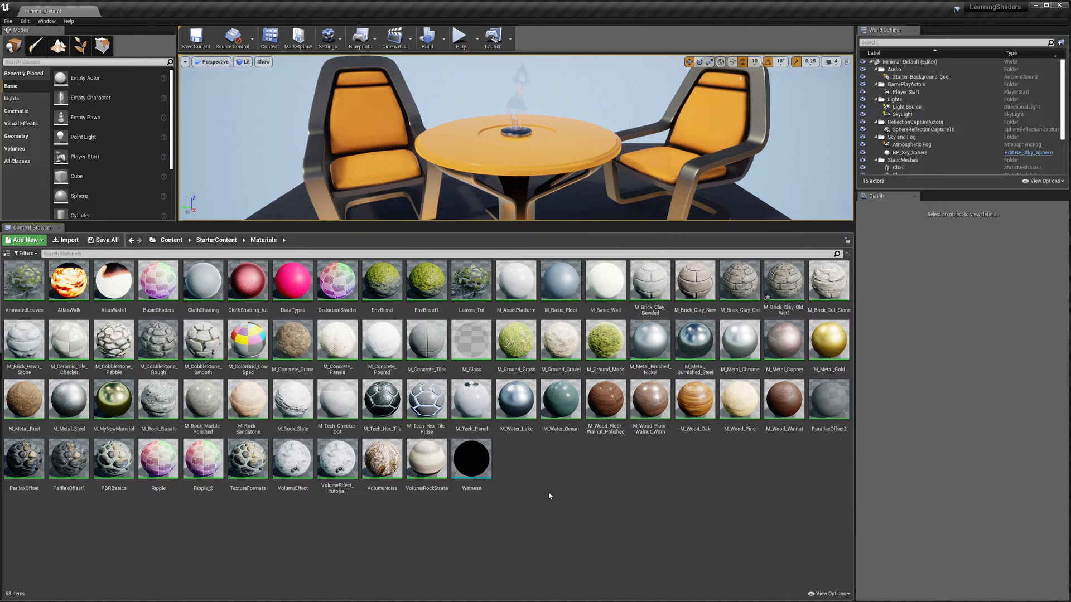
- Open the existing Wetness material function, enlarge its editor to fill the screen, and examine its inputs, Lerps and outputs
double_click(477, 460)
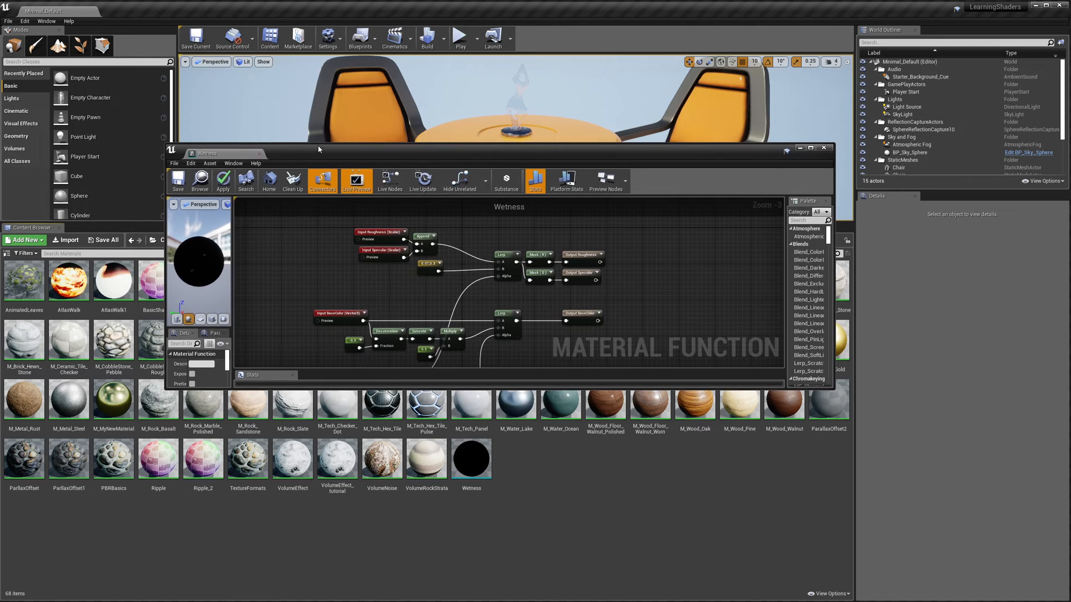
left_click_drag(324, 150, 152, 6)
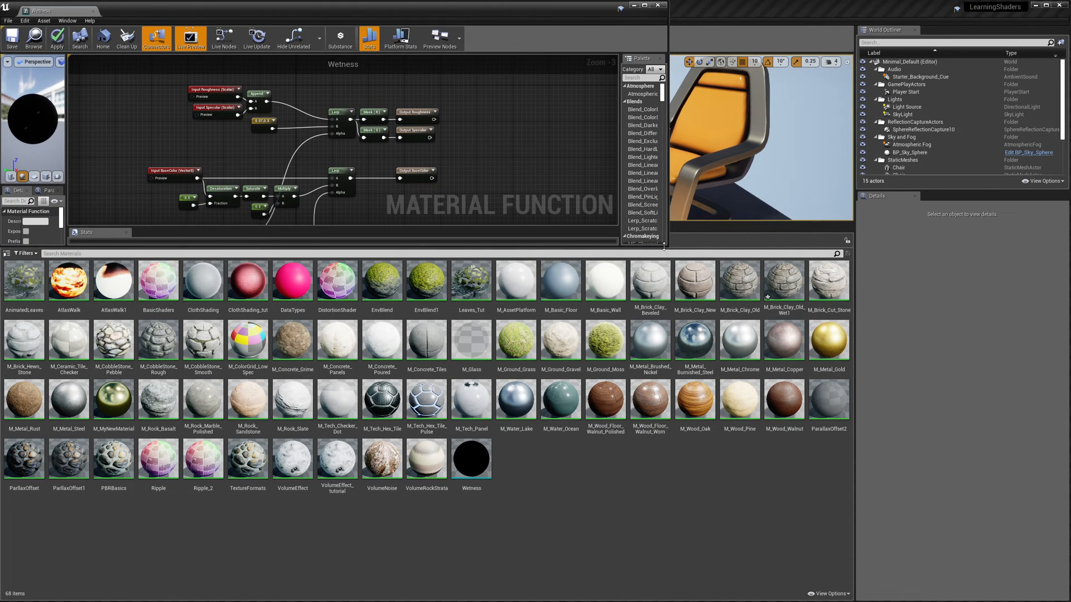
left_click_drag(667, 246, 1067, 600)
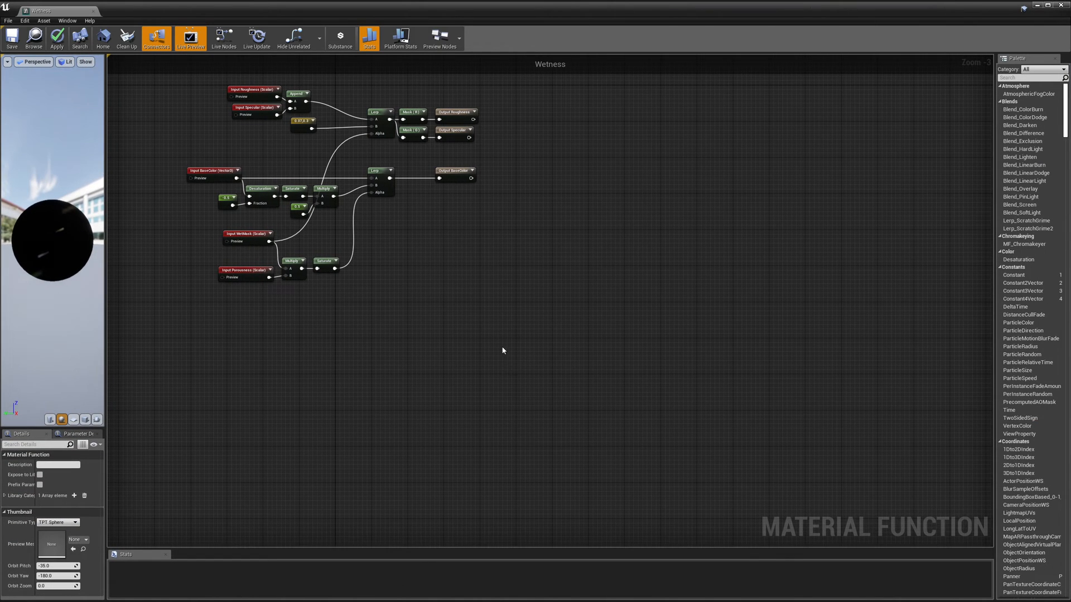
scroll(504, 356, "up", 3)
right_click_drag(544, 372, 671, 434)
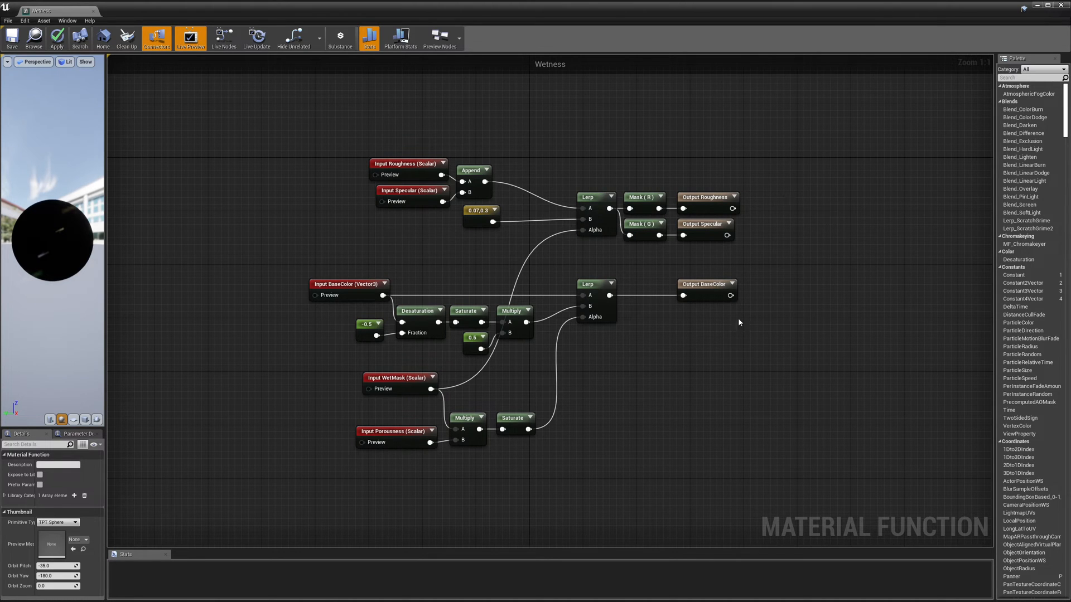
- Look over the Wetness function's output and input nodes, and widen the Details area to read the input properties in full
left_click_drag(774, 159, 694, 333)
left_click_drag(256, 119, 353, 207)
left_click_drag(799, 171, 709, 329)
left_click(709, 339)
left_click(402, 166)
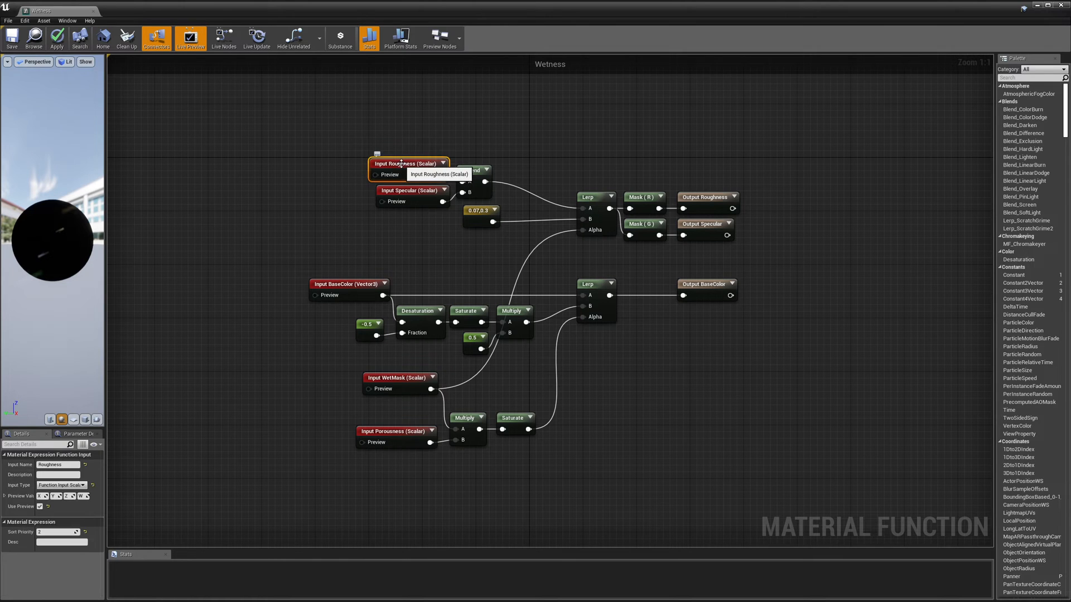
left_click(415, 192)
left_click_drag(109, 330, 321, 318)
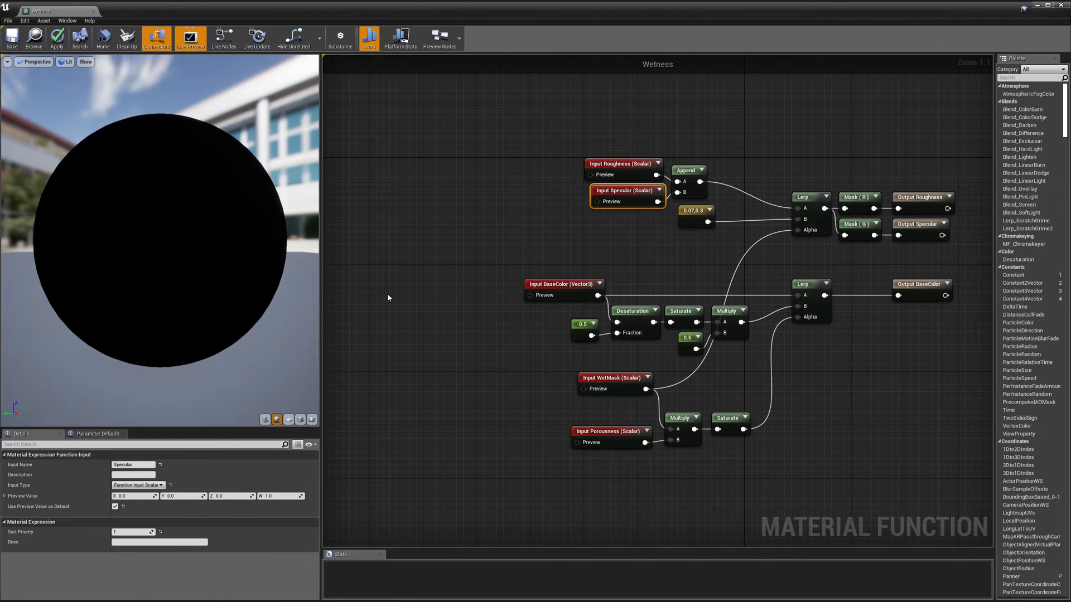
- Examine how the Roughness and Specular inputs, the 0.07,0.3 constant and the WetMask input feed the Lerp behind the two scalar outputs
left_click(609, 163)
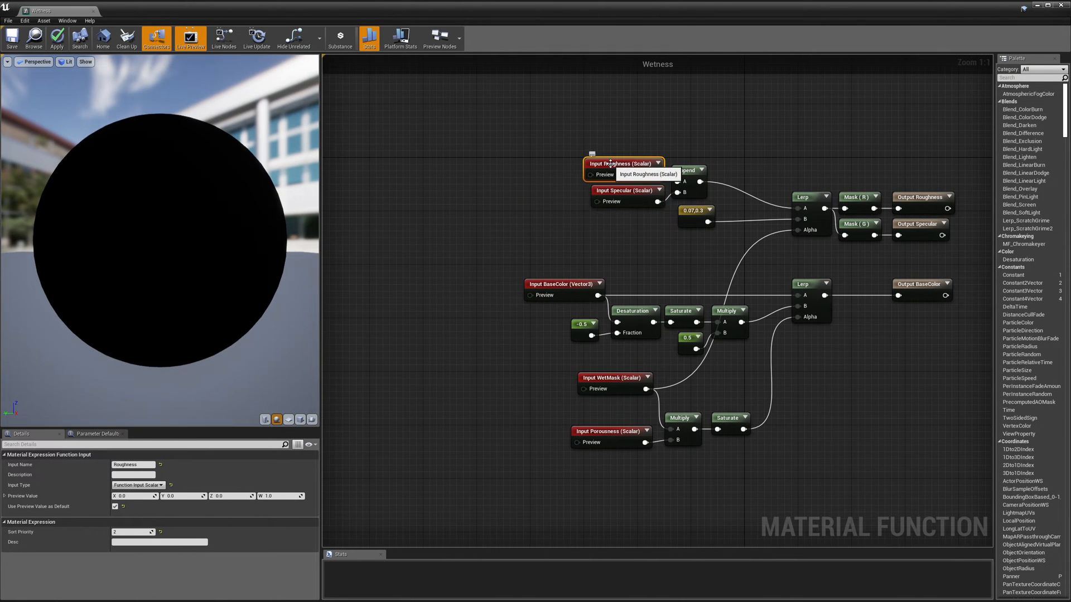
left_click(134, 465)
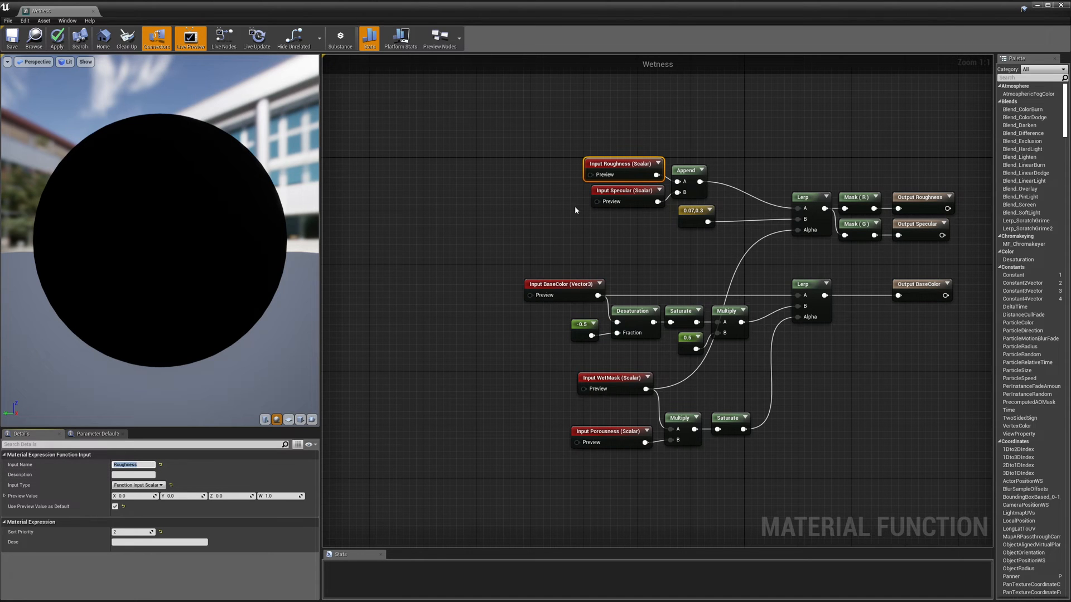
left_click(616, 190)
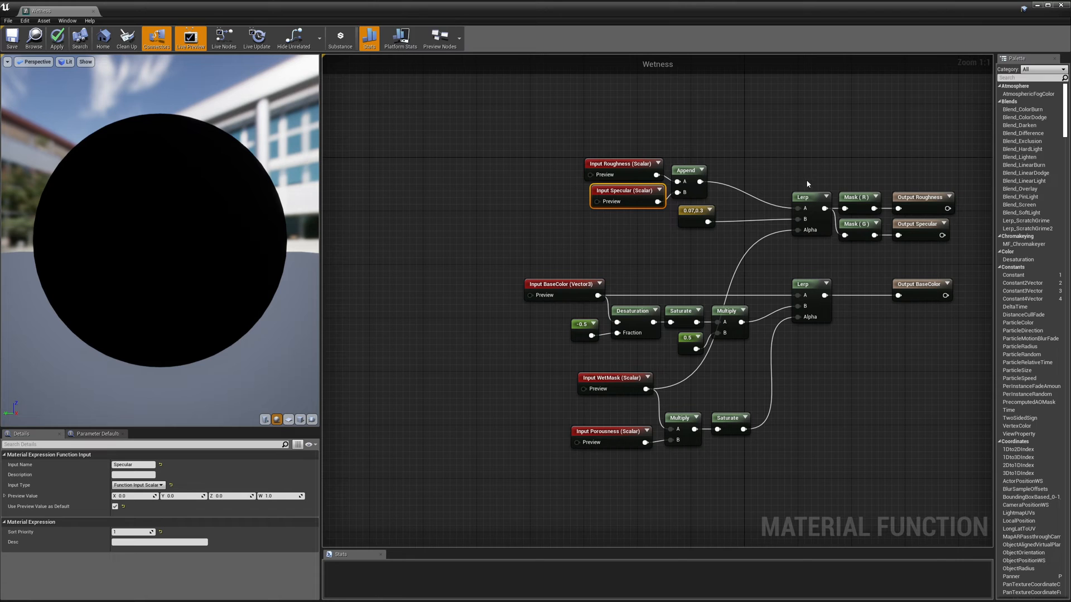
left_click_drag(691, 191, 690, 191)
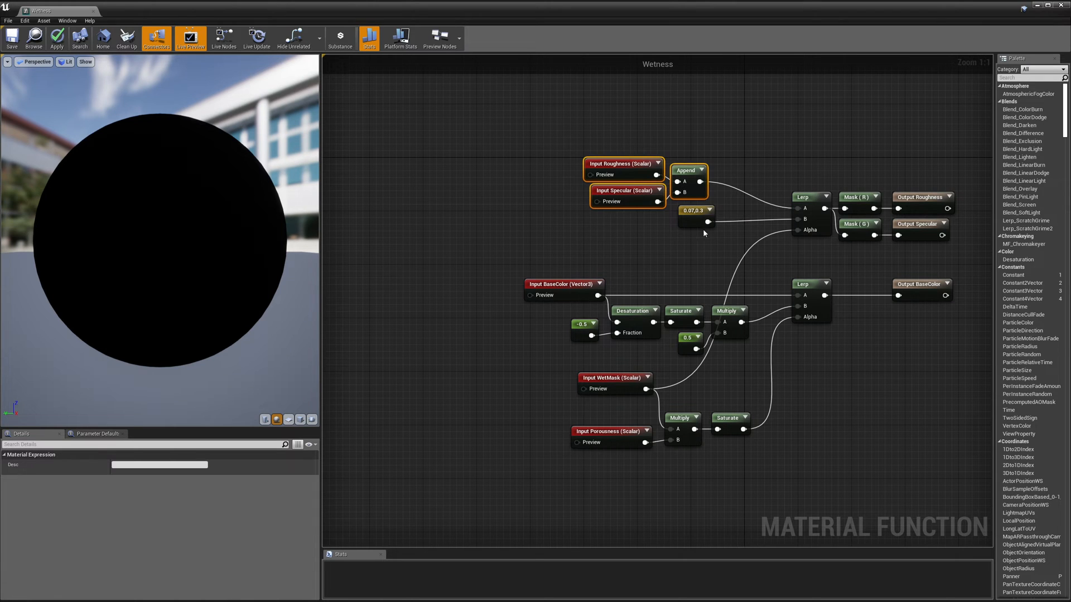
left_click(692, 218)
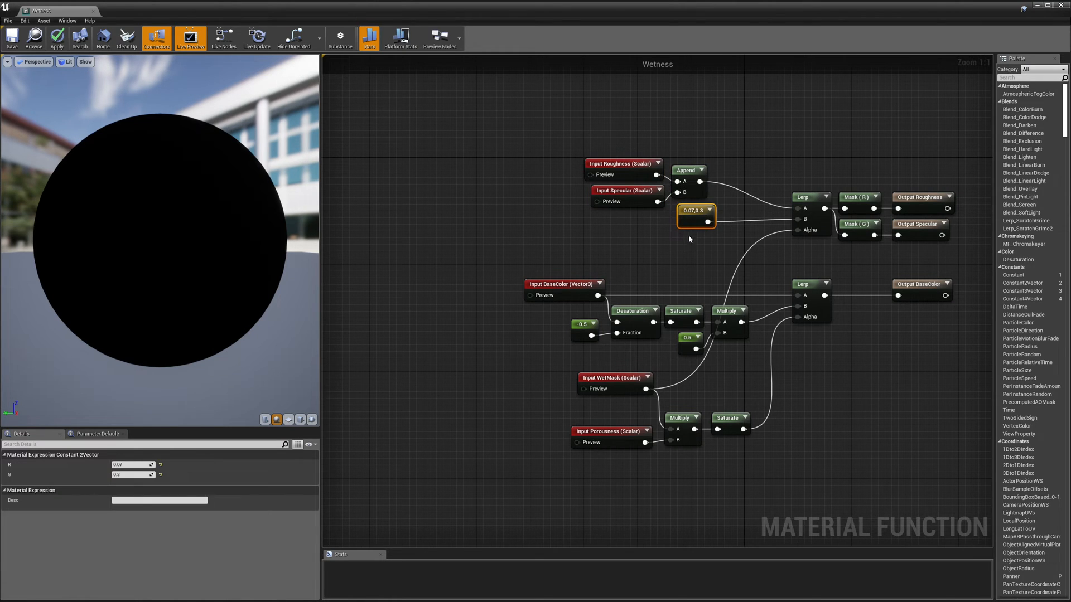
left_click(615, 377)
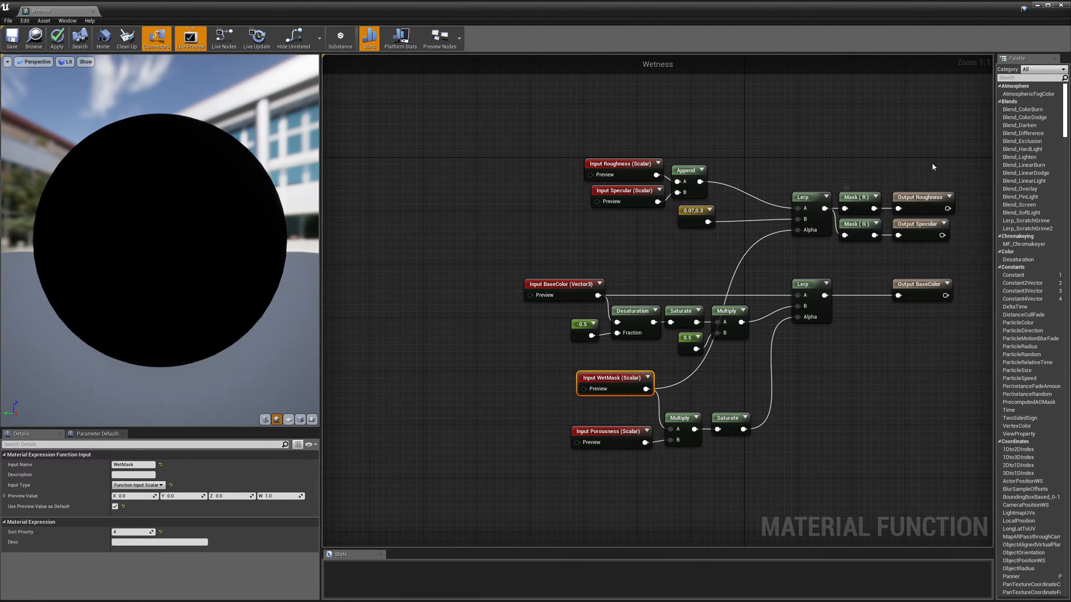
left_click_drag(924, 147, 927, 121)
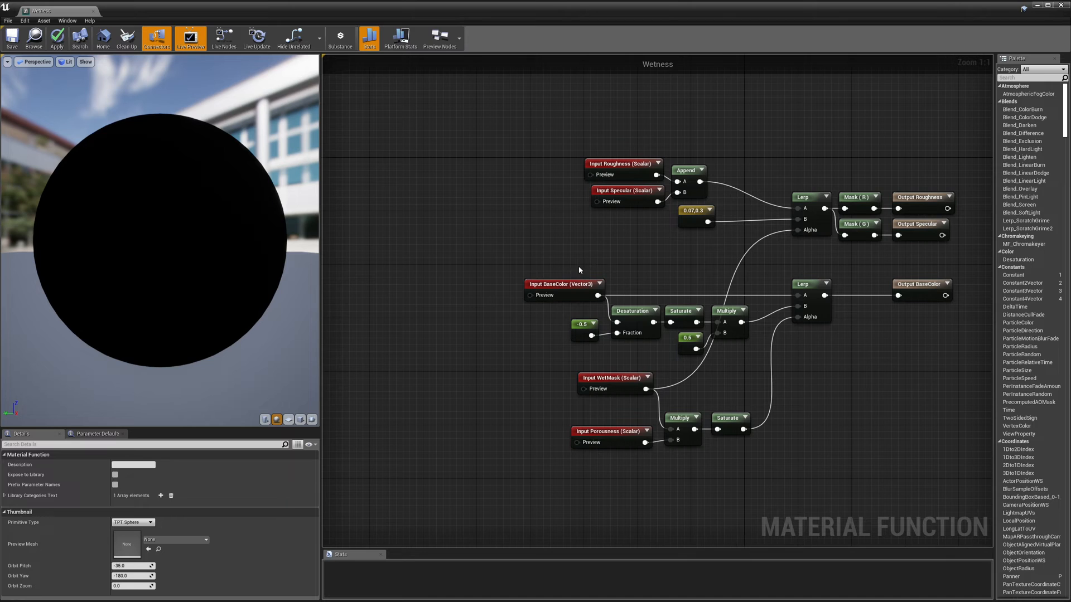
- Examine the BaseColor input and its Desaturation, Saturate and Multiply chain that produces the darkened wet color
left_click(563, 285)
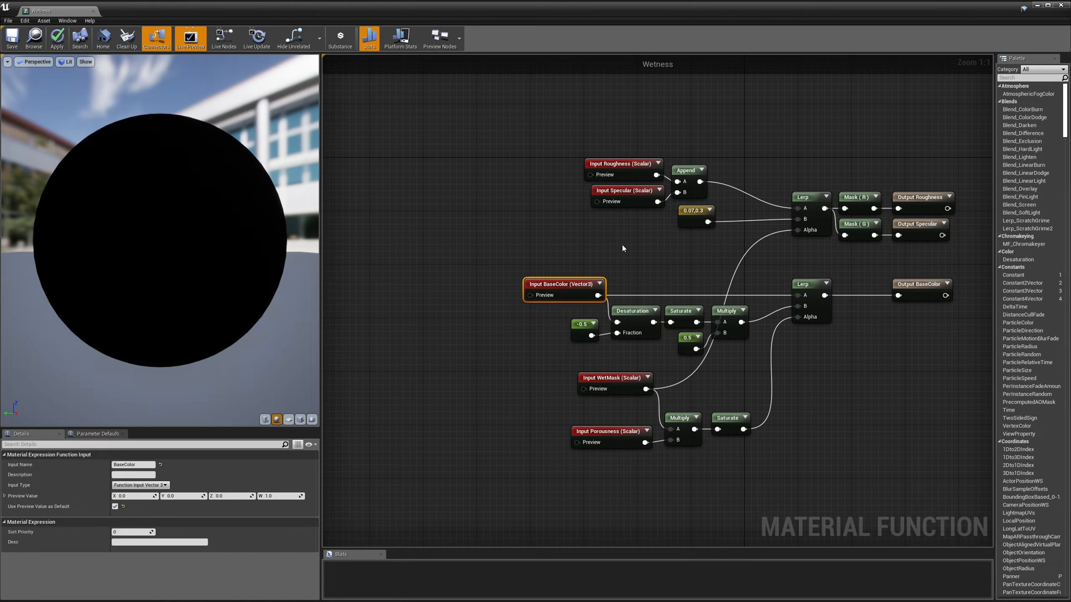
left_click_drag(574, 315, 622, 354)
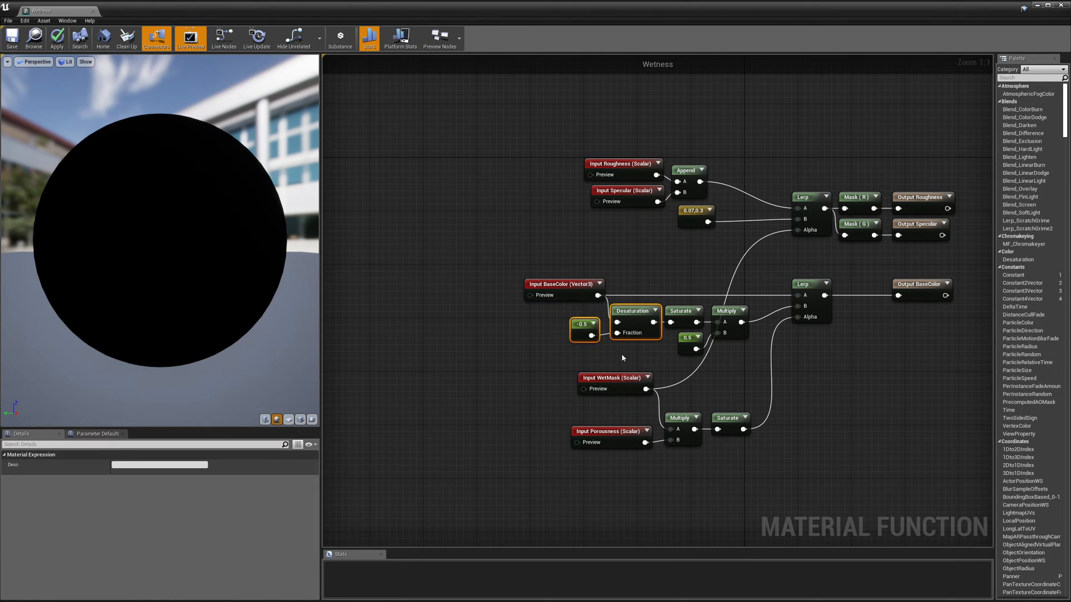
left_click(584, 355)
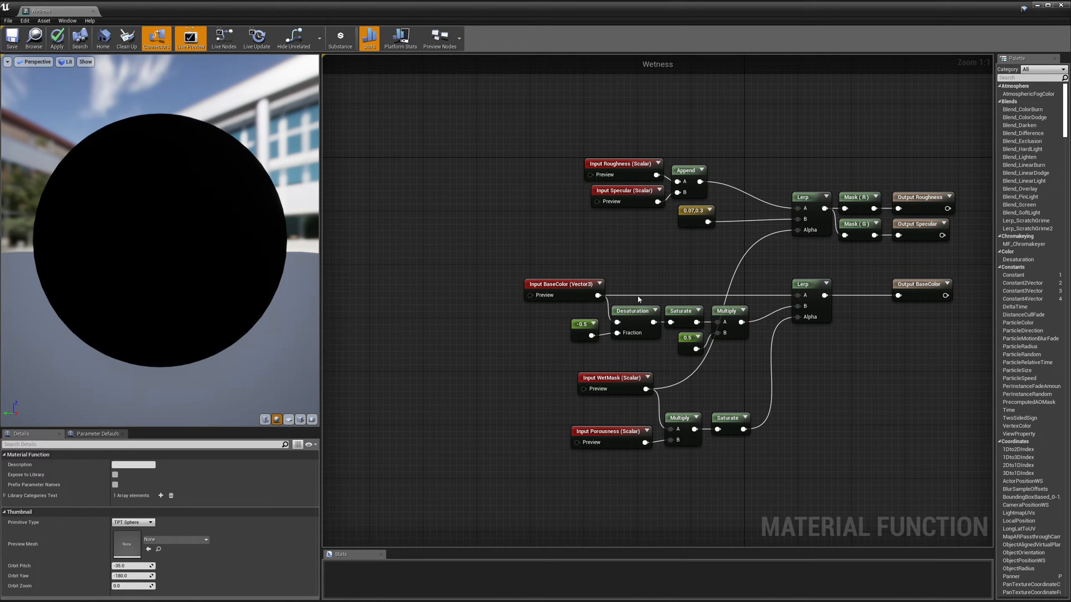
left_click(556, 284)
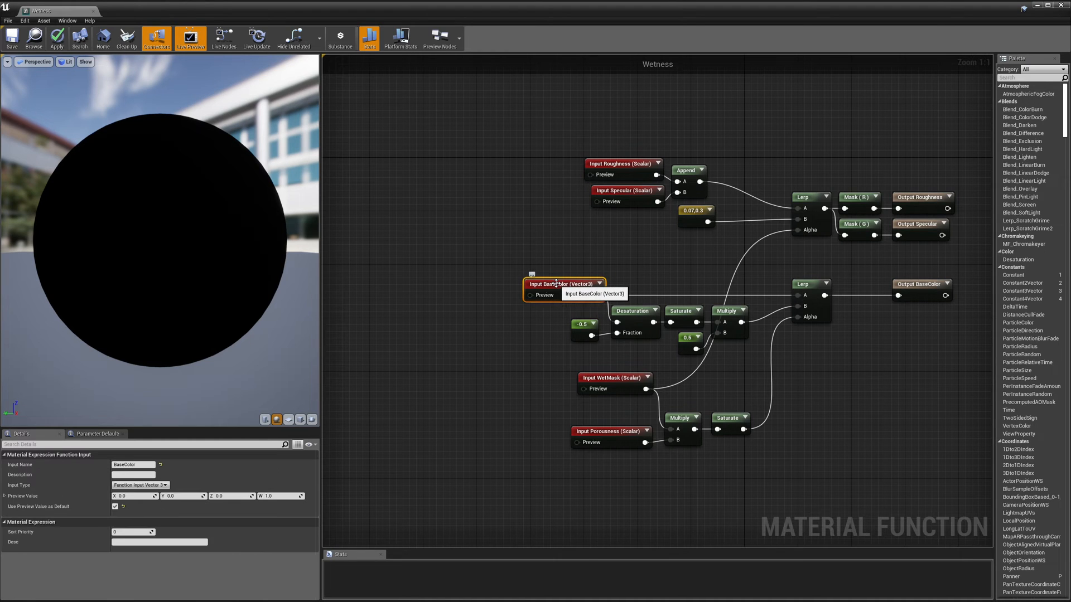
left_click_drag(743, 365, 581, 317)
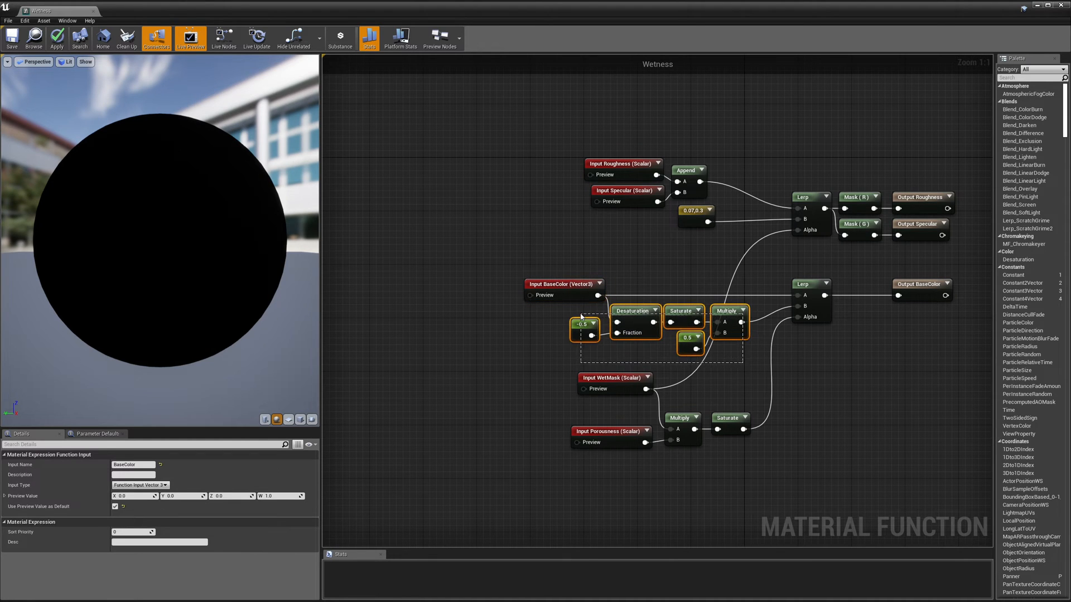
left_click(740, 370)
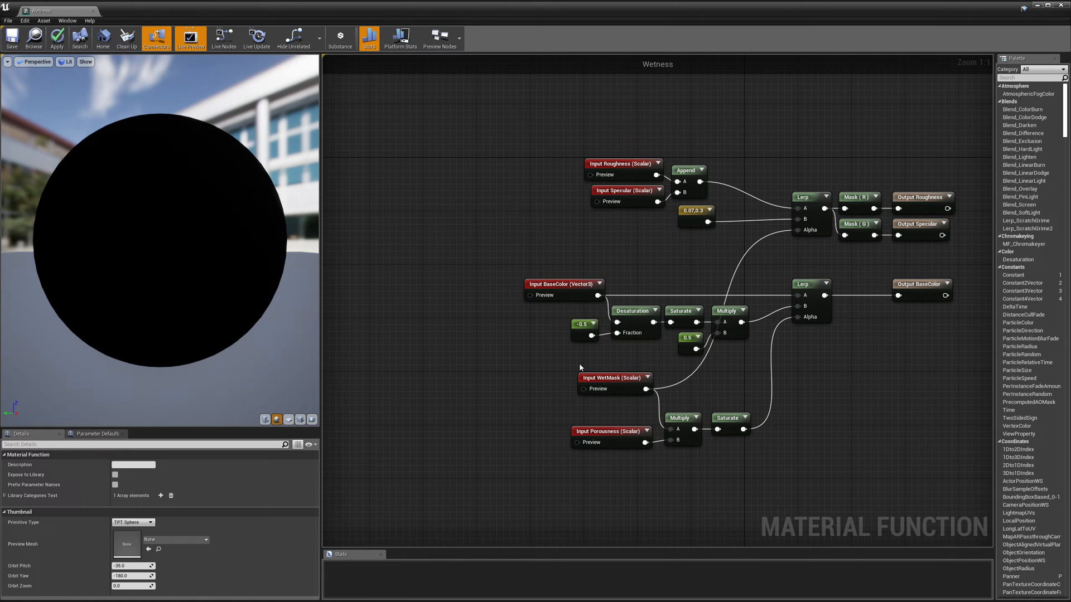
- Examine how the WetMask and Porousness inputs control the base color Lerp, and review the complete Wetness node network
left_click(613, 380)
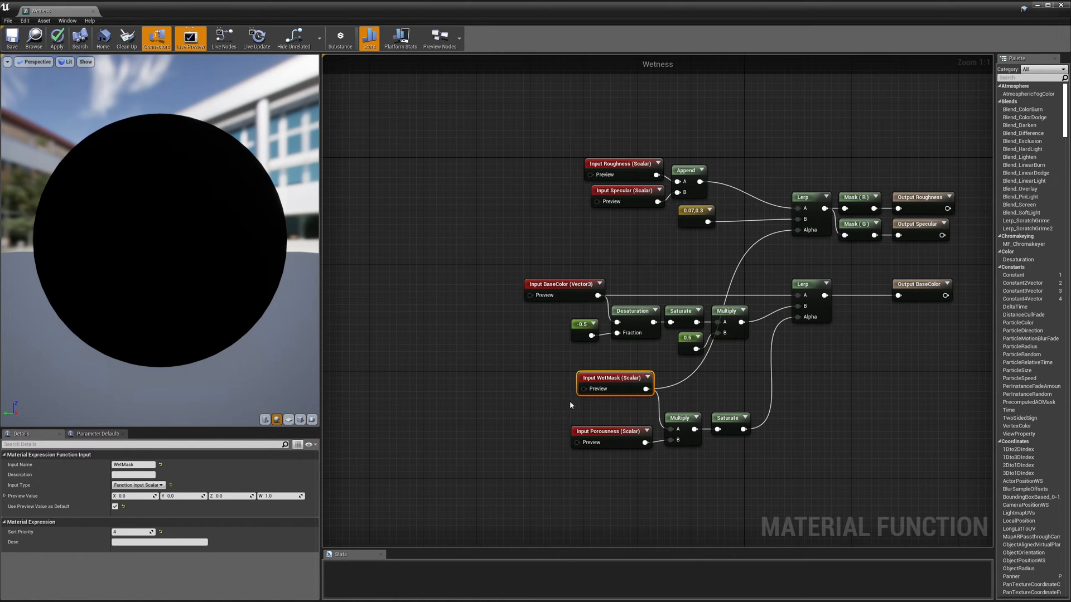
left_click(610, 443)
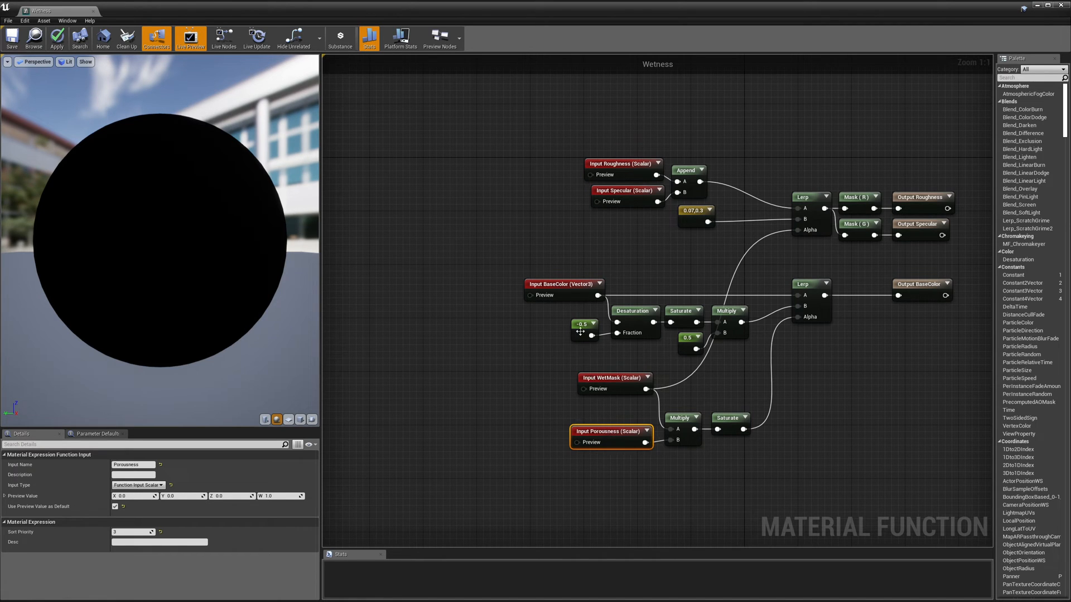
left_click_drag(563, 307, 751, 353)
left_click(509, 357)
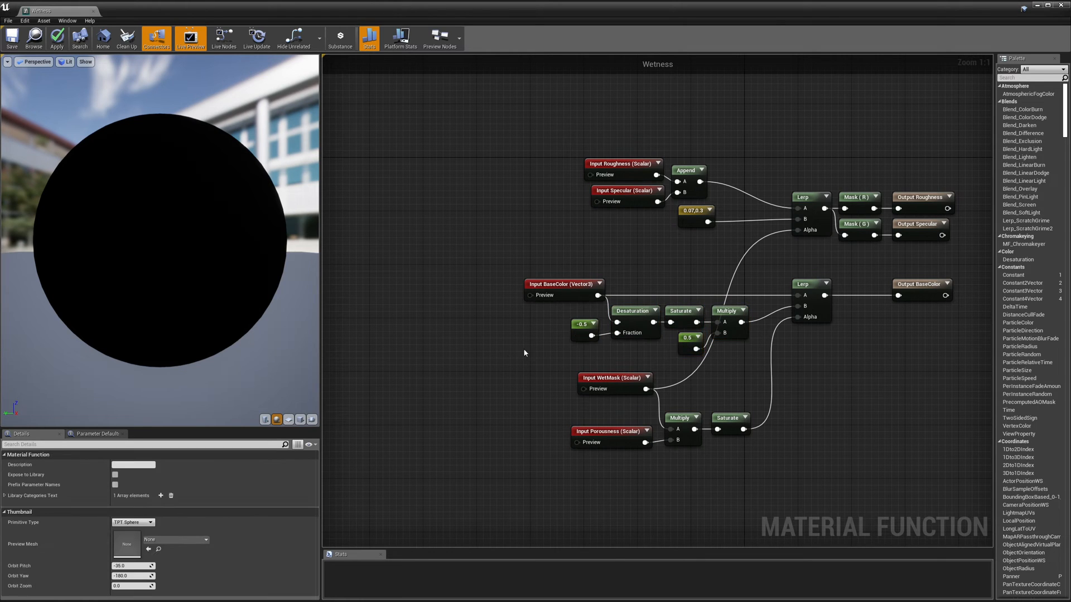
left_click_drag(604, 148, 597, 235)
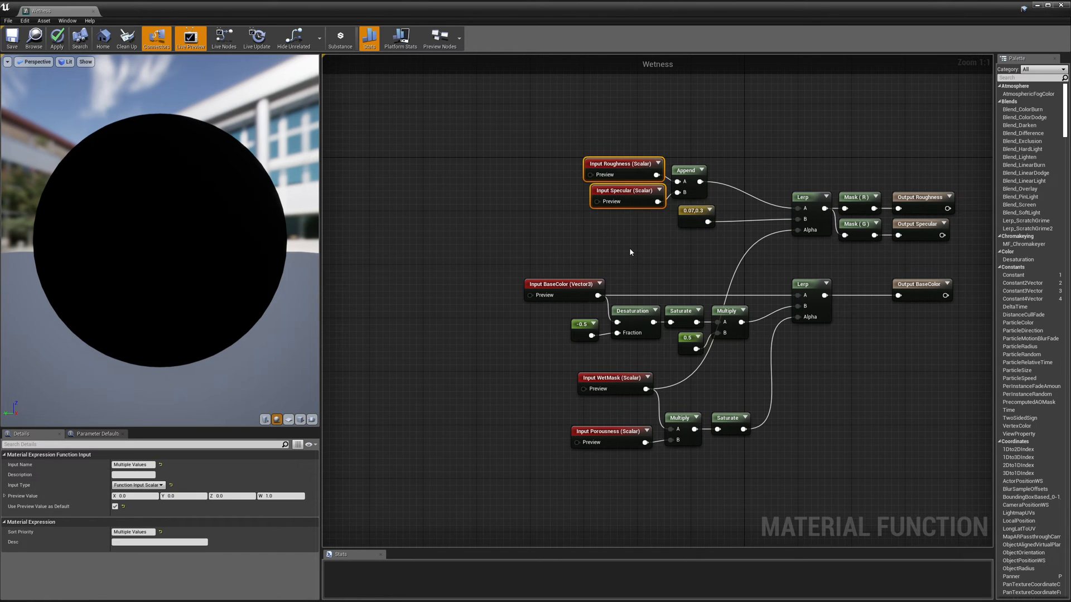
left_click(610, 433)
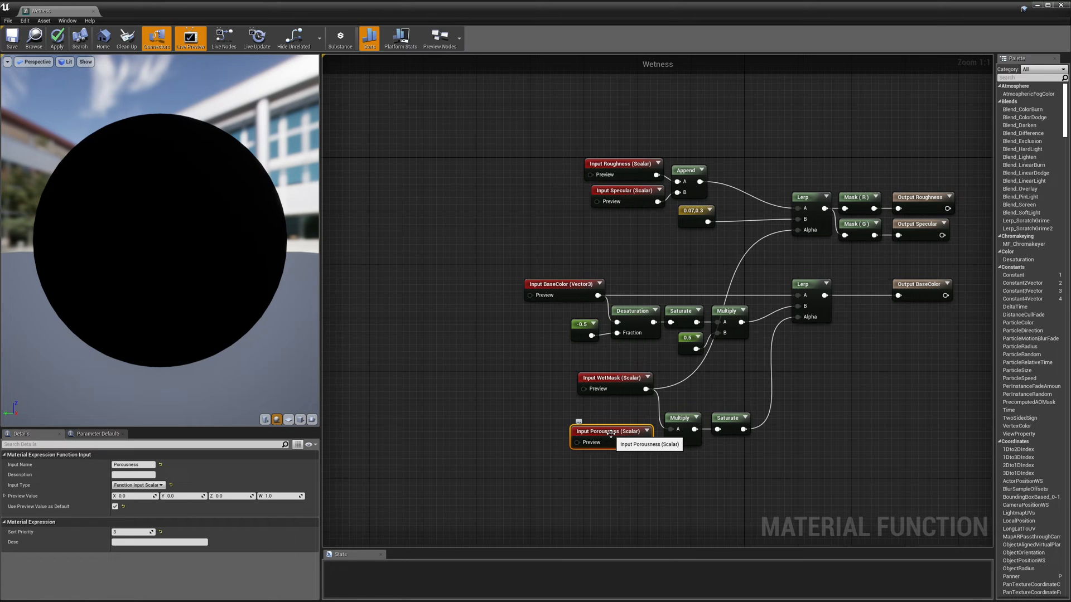
left_click(614, 471)
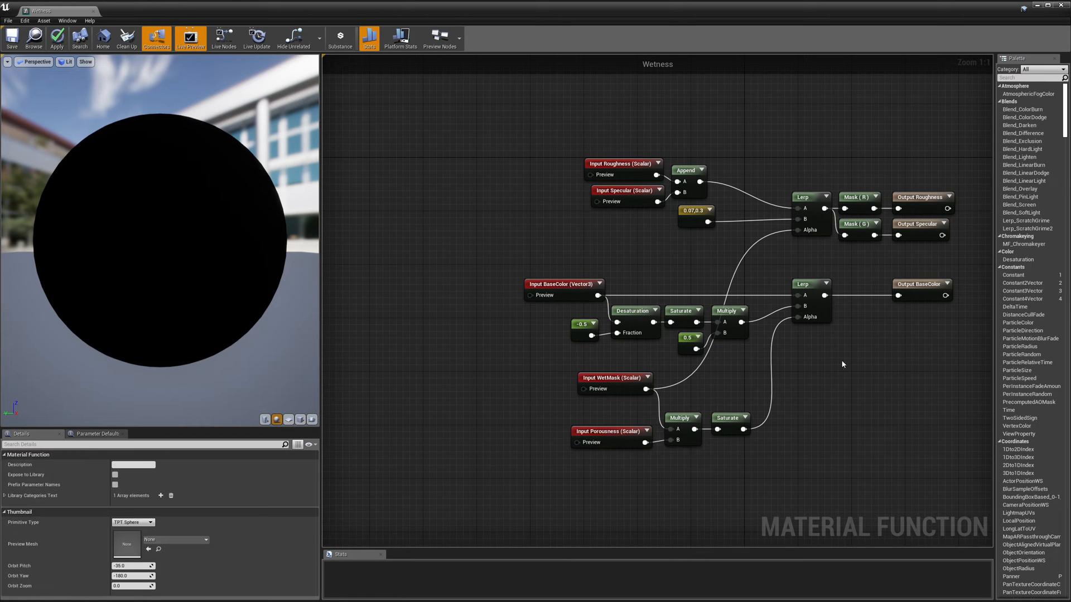
left_click_drag(524, 119, 909, 446)
key("Home")
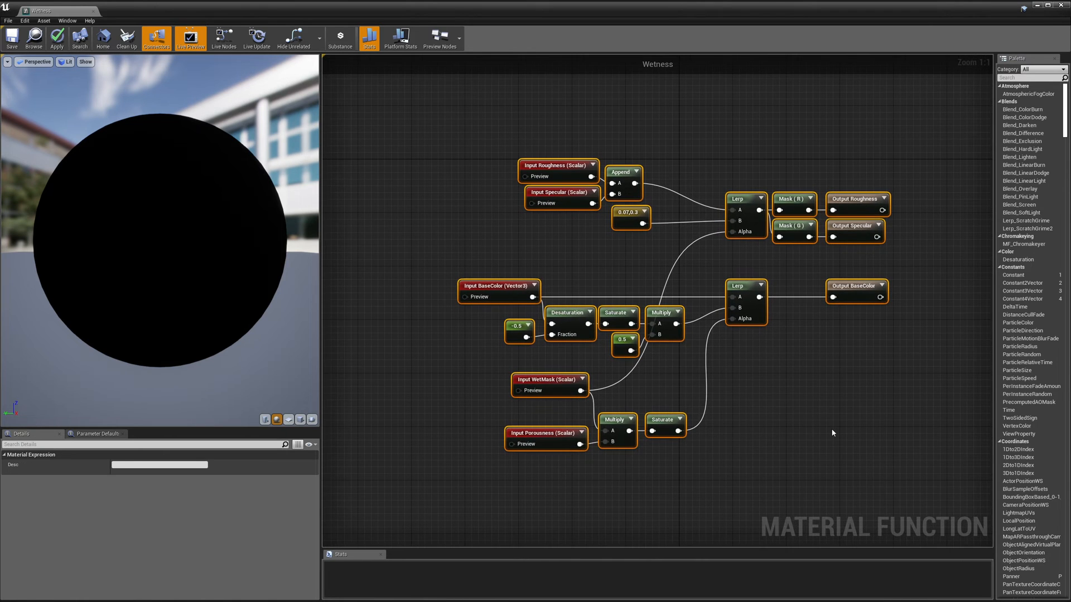
left_click(795, 402)
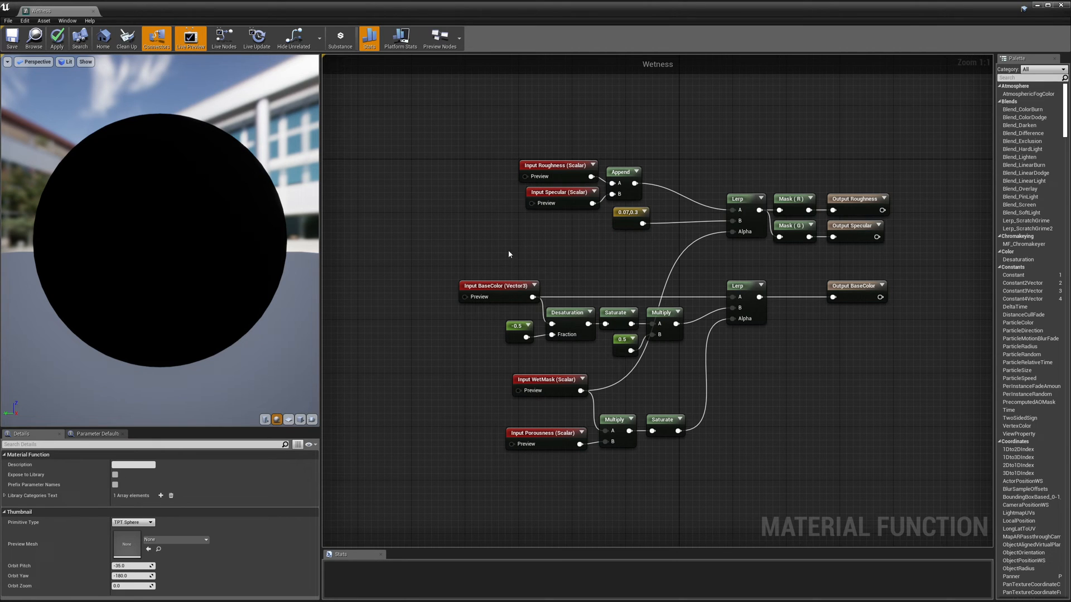
left_click_drag(410, 111, 892, 506)
left_click(838, 459)
- Put the Wetness editor away and add the Wetness function from the Materials folder to the M_Brick_Clay_Old_Wet1 graph
left_click(1047, 6)
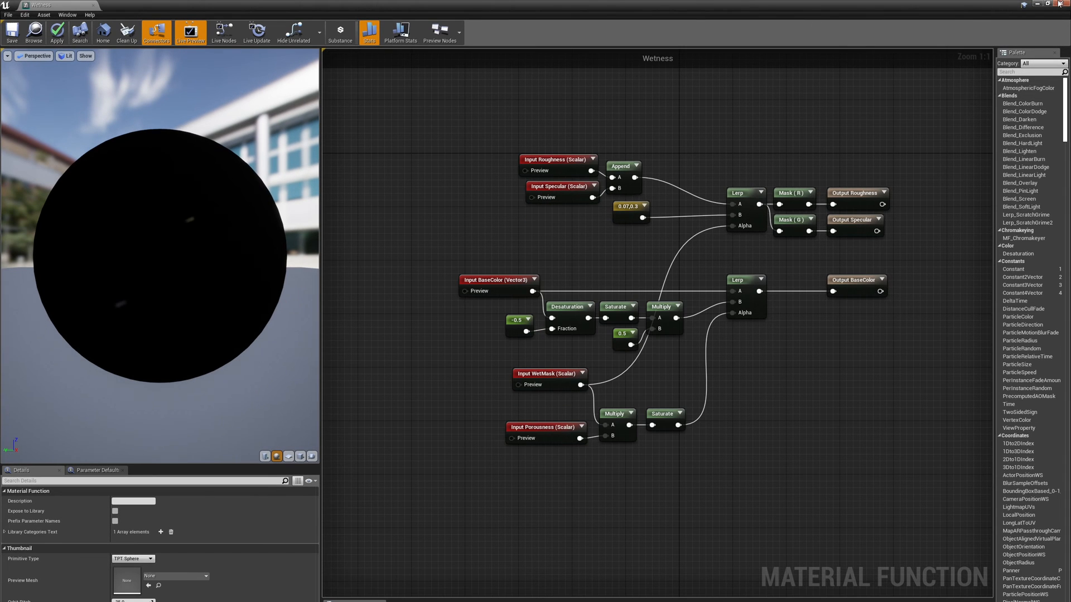
left_click(1038, 6)
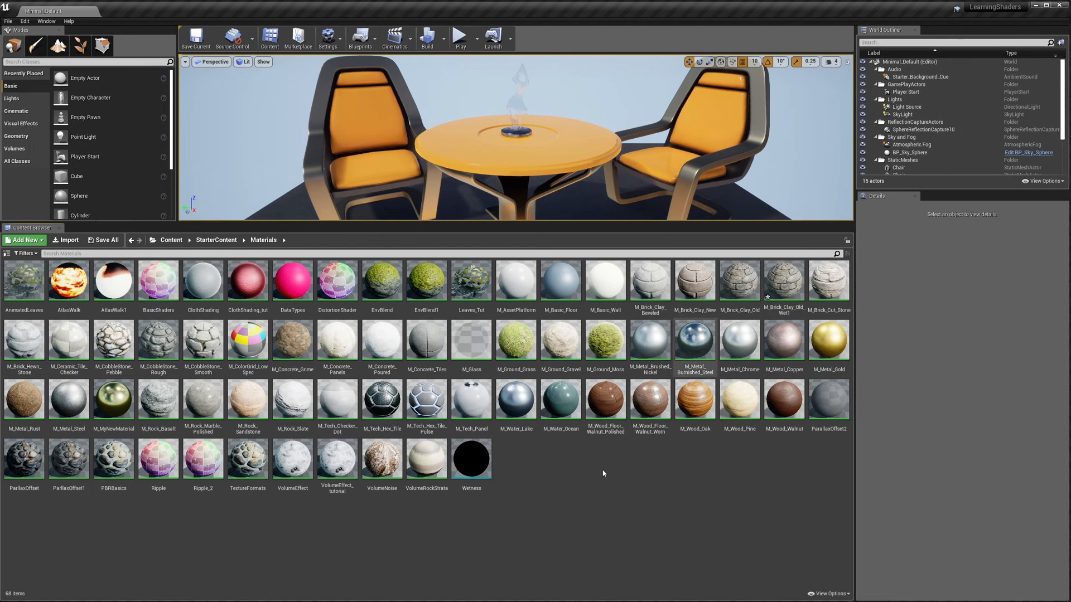
left_click(472, 463)
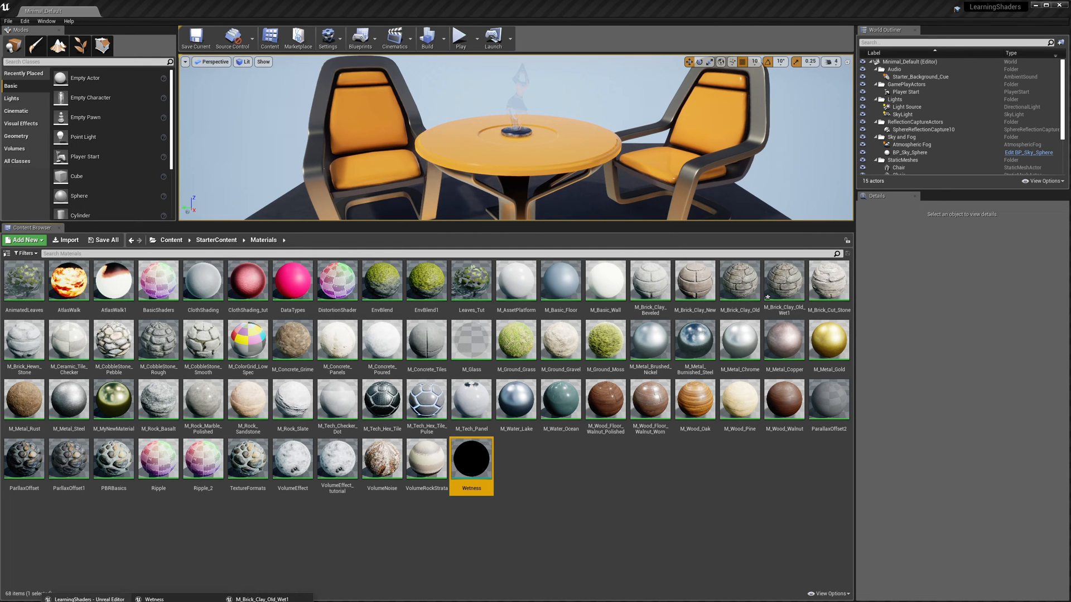
left_click(262, 597)
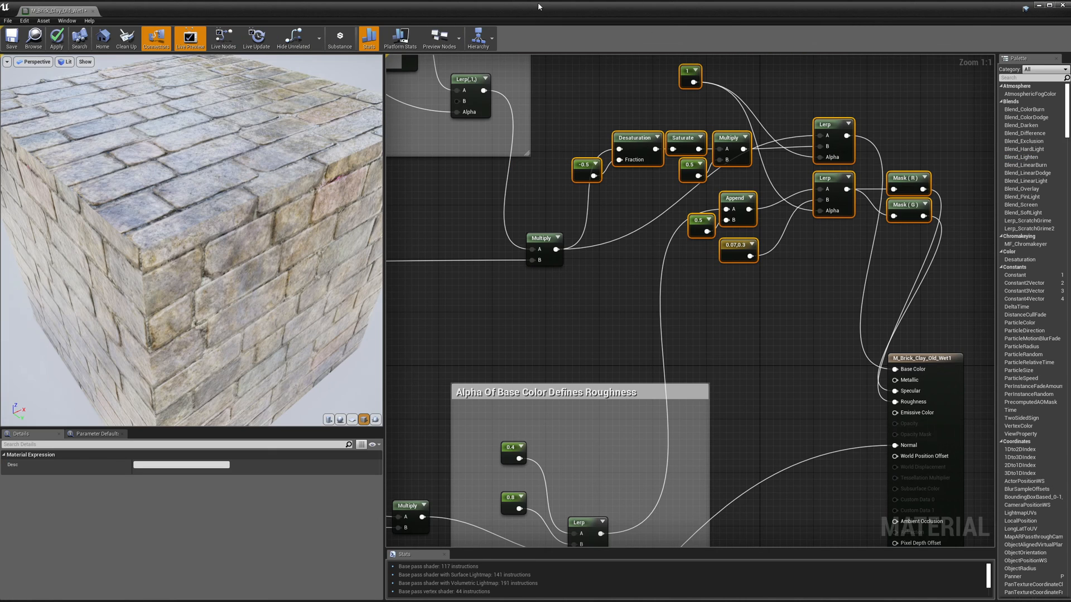
left_click_drag(509, 10, 436, 510)
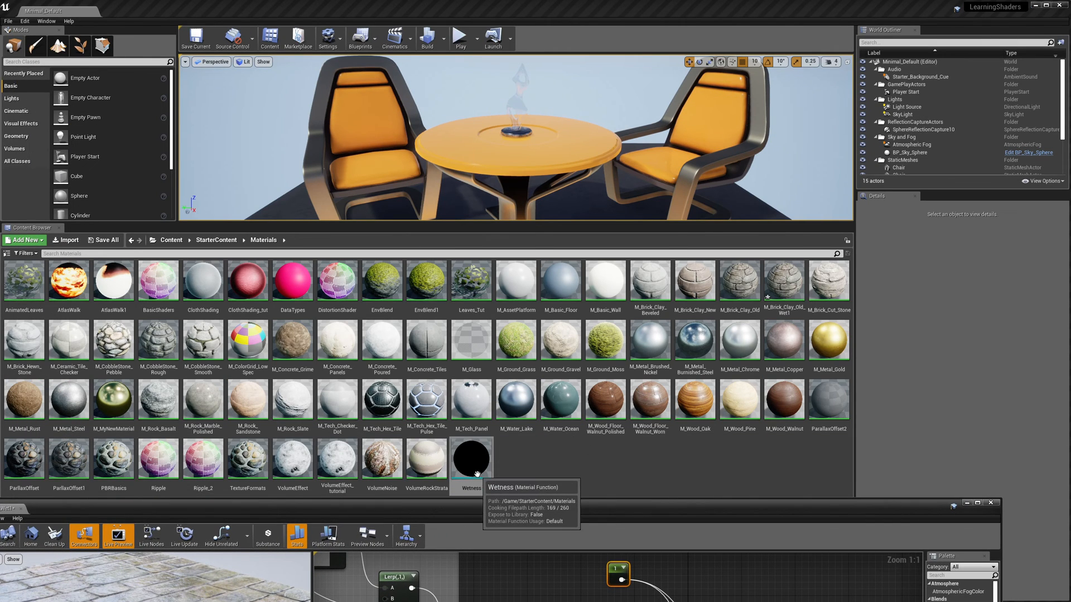
left_click_drag(478, 470, 727, 590)
left_click_drag(730, 504, 802, 6)
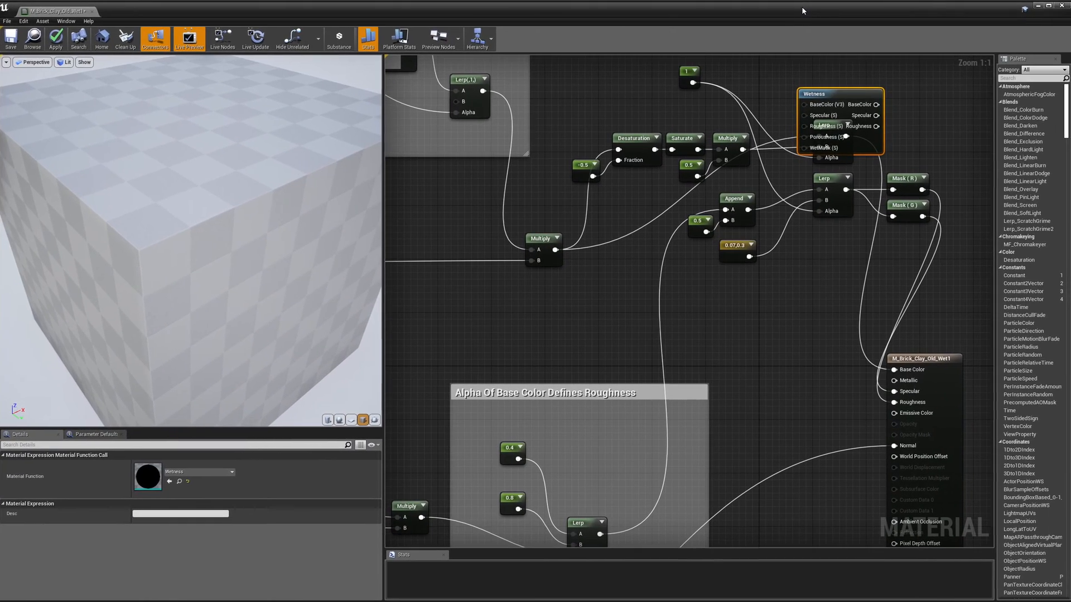
- Move the Wetness function node below the manually built wetness nodes, near the material output node
left_click_drag(865, 92, 806, 324)
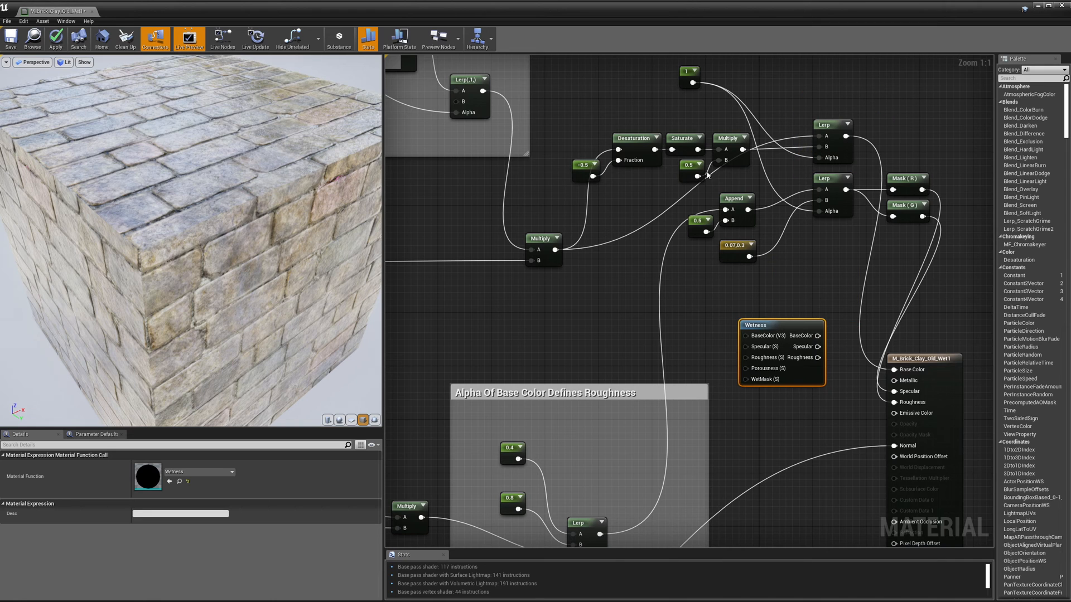
left_click_drag(583, 72, 931, 265)
left_click_drag(783, 325, 769, 306)
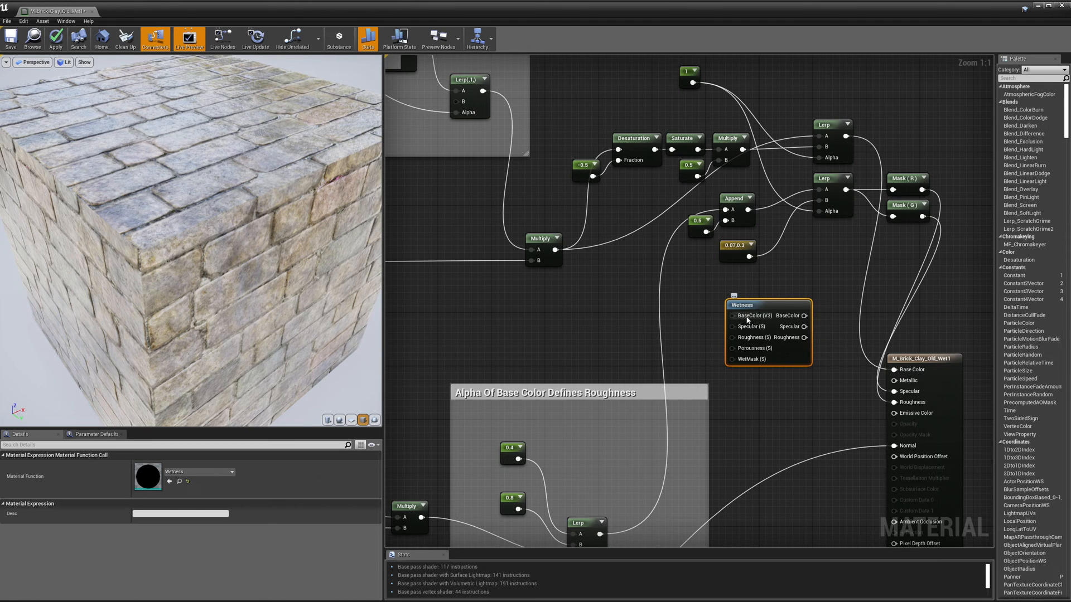
right_click_drag(767, 399, 648, 355)
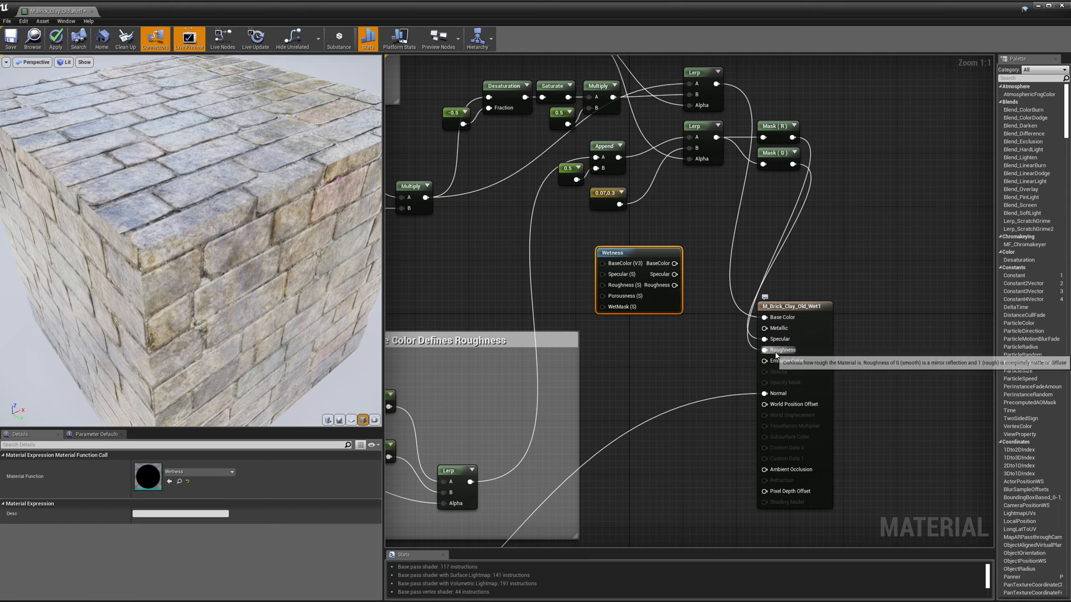
left_click_drag(646, 252, 666, 240)
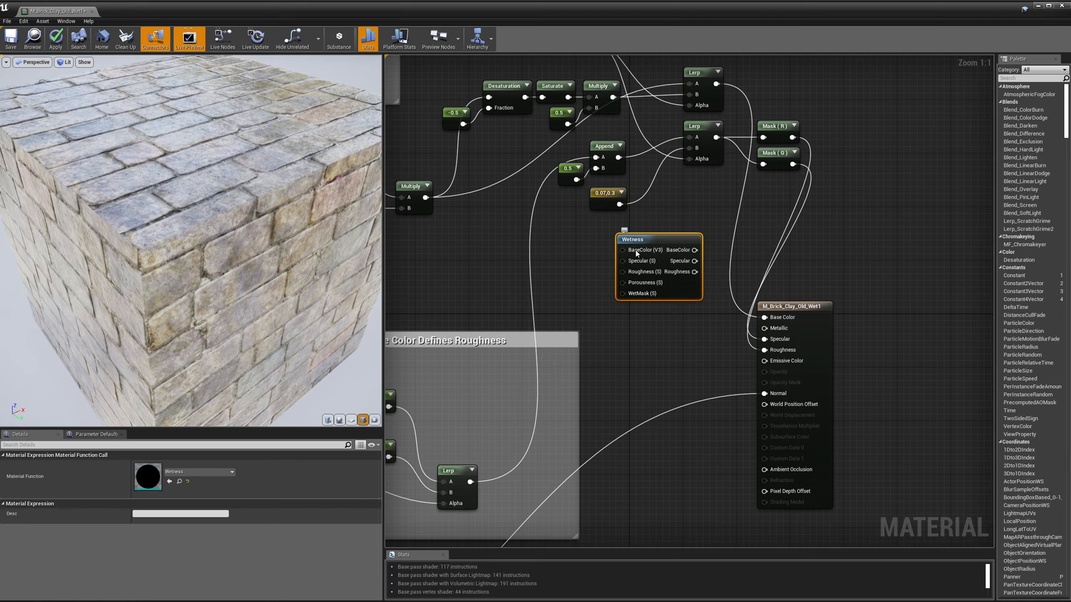
- Open the Wetness function from its node in the brick material and check the Roughness input's Sort Priority
mouse_move(678, 245)
left_mouse_down()
mouse_move(682, 230)
mouse_move(657, 249)
left_mouse_up()
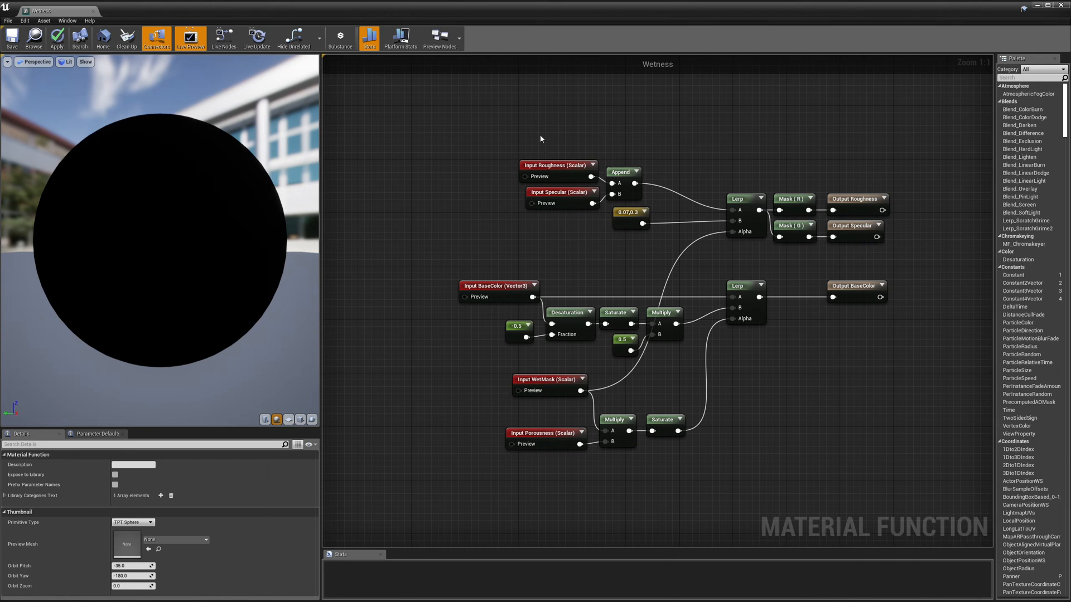
left_click(545, 168)
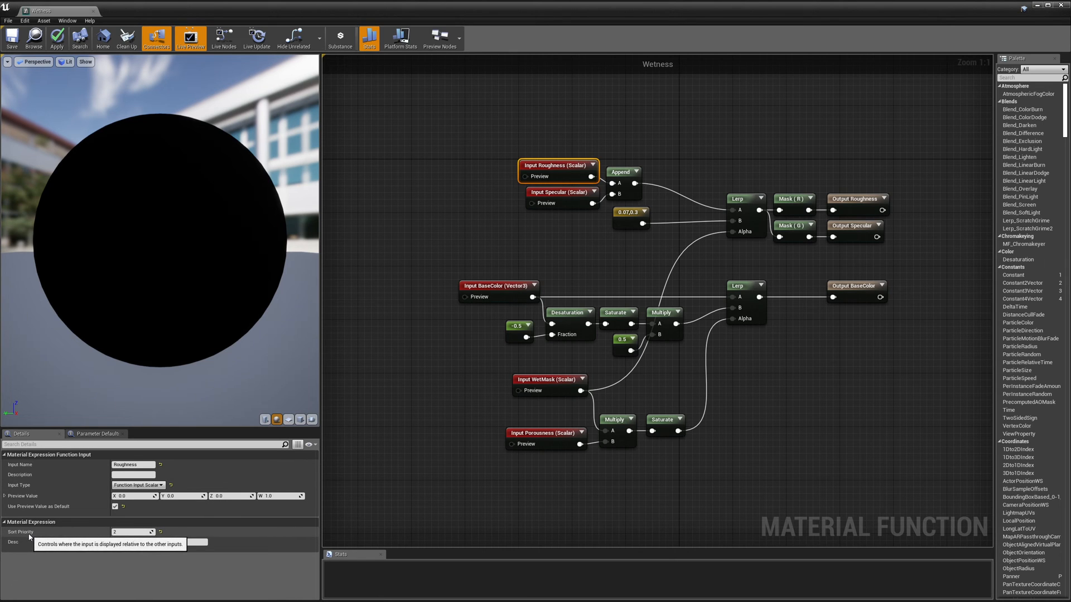
- Compare the Sort Priority settings of the Roughness, Specular and BaseColor inputs in the Wetness function
left_click(540, 192)
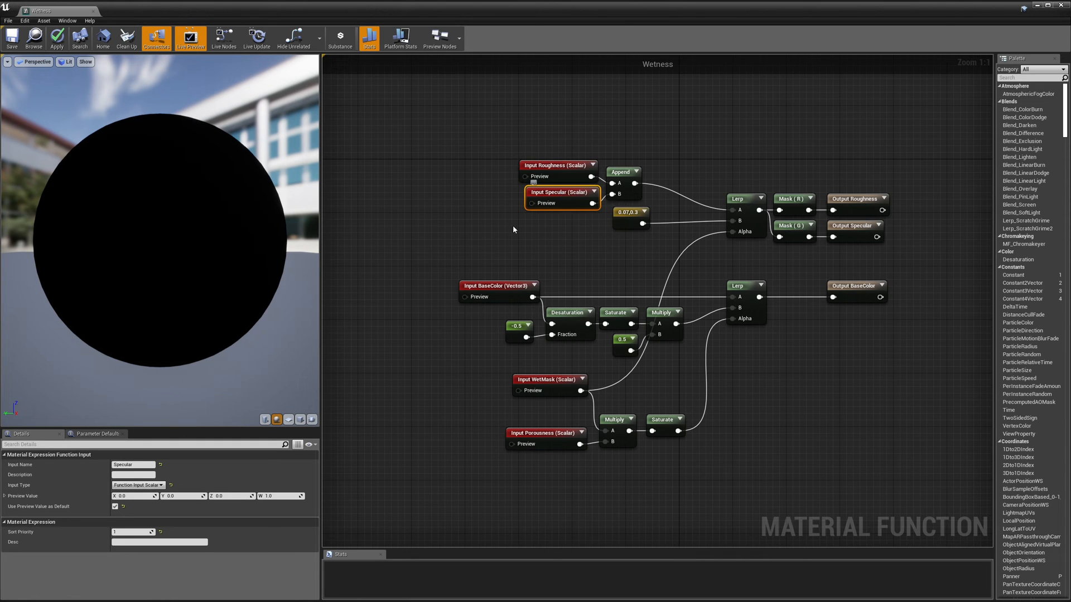
left_click(492, 285)
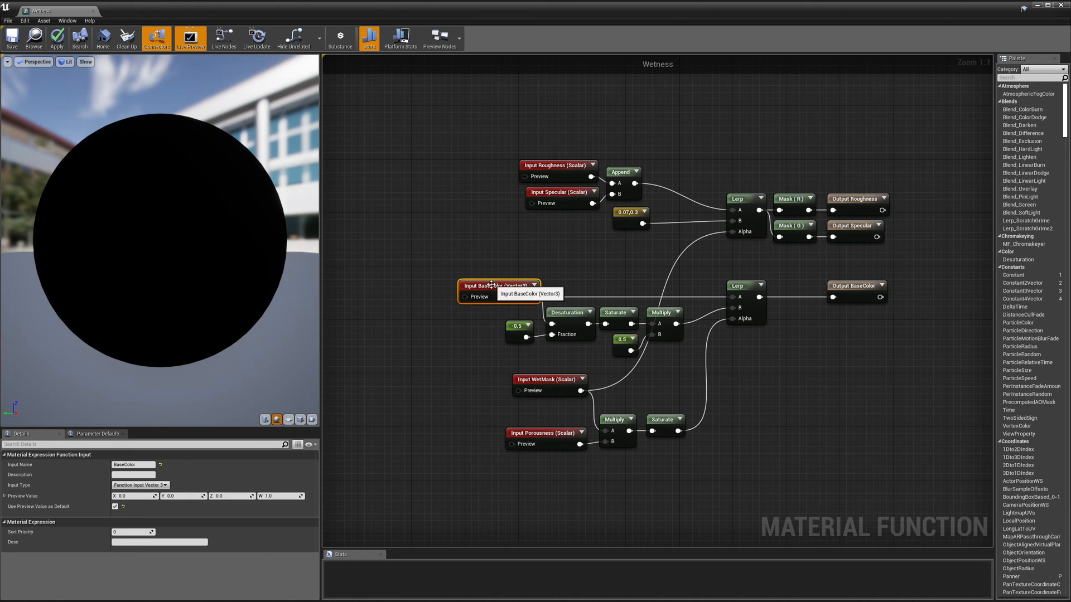
left_click(132, 532)
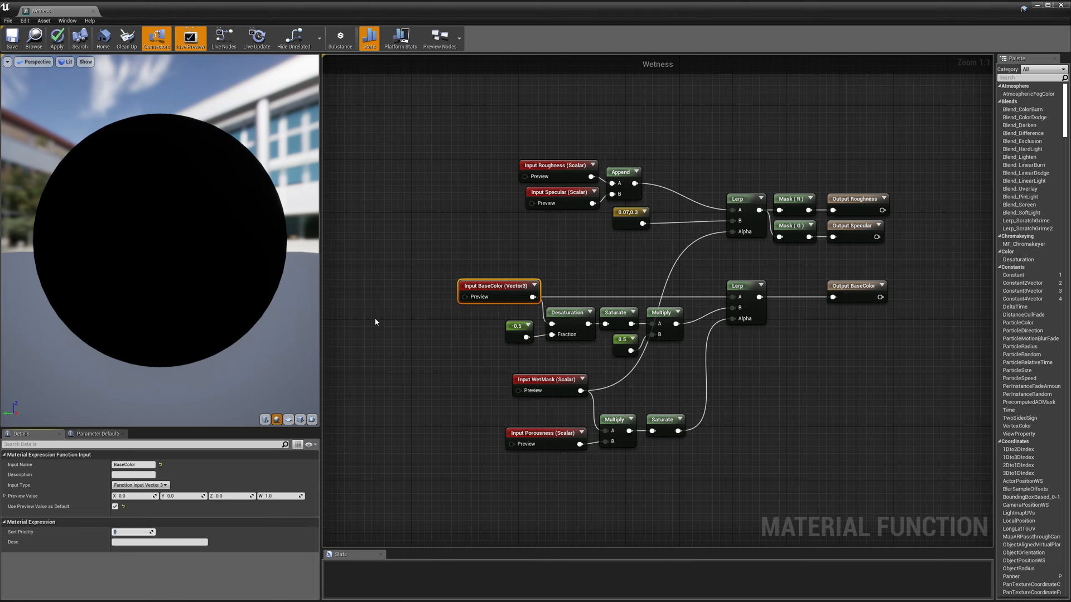
left_click(541, 167)
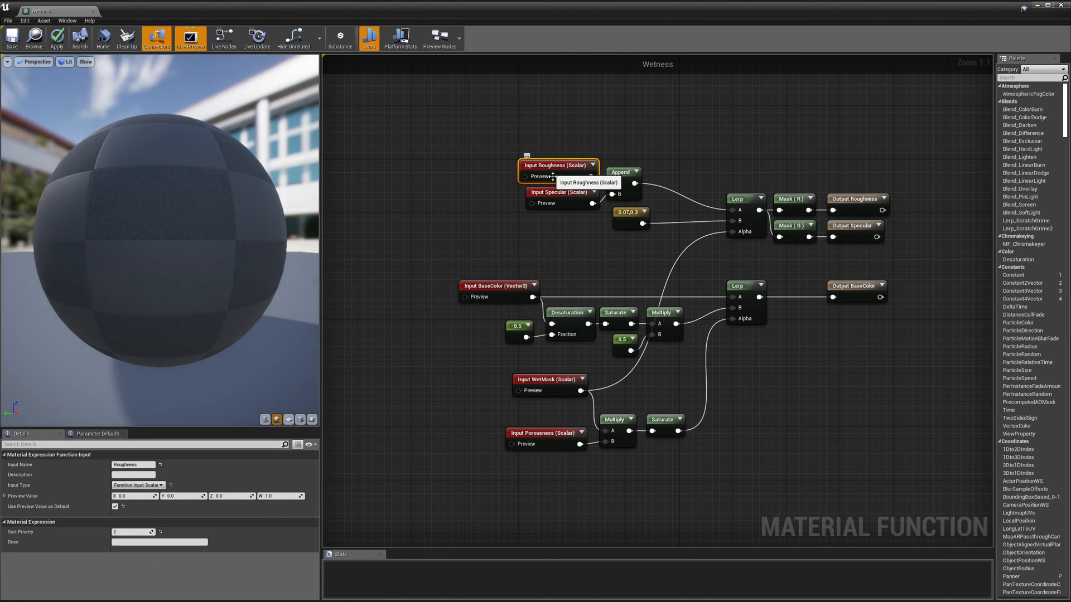
left_click(554, 194)
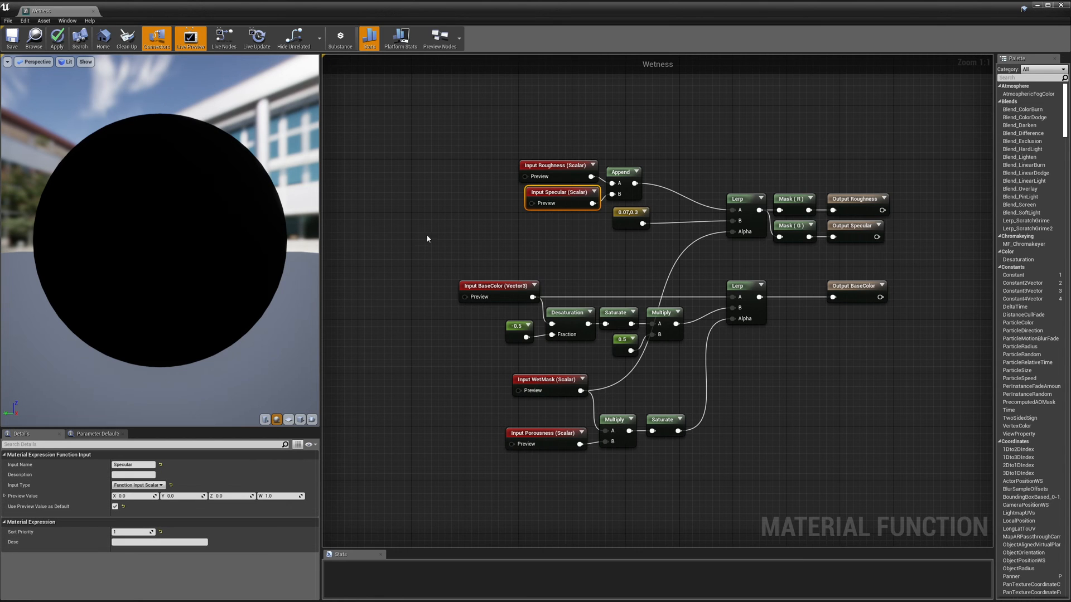
left_click(555, 168)
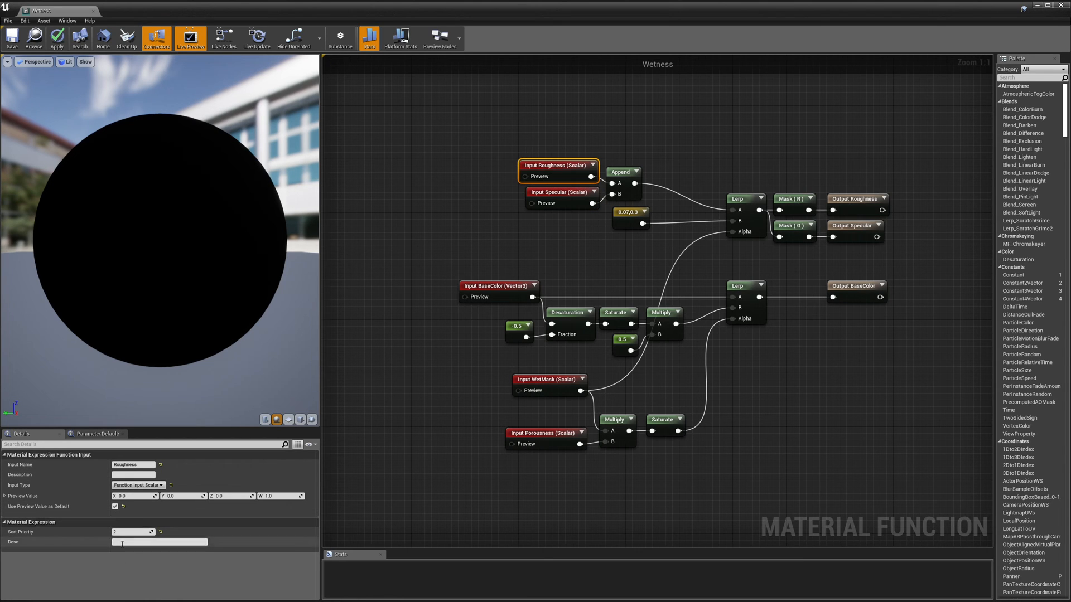
- Check the Sort Priority of the Roughness, Specular and BaseColor outputs, and put the Wetness function editor away
left_click_drag(955, 160, 858, 334)
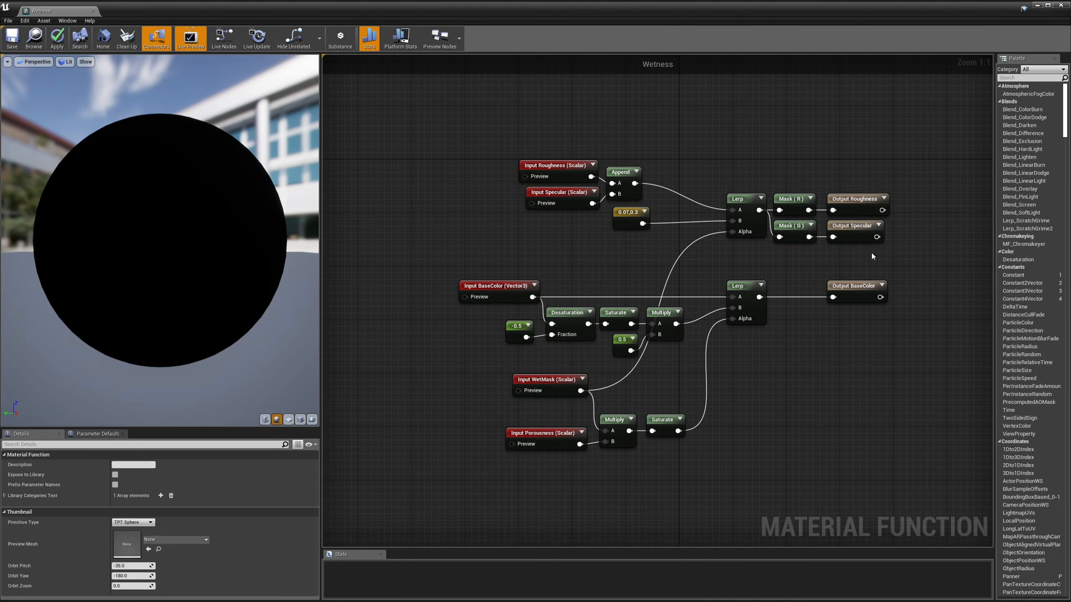
left_click(859, 211)
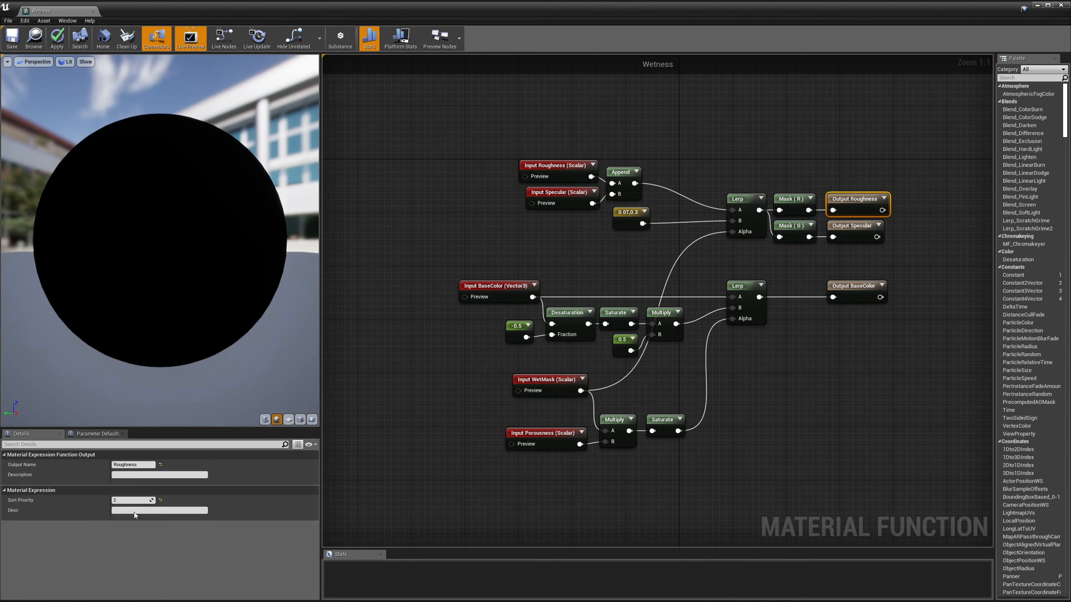
left_click(862, 233)
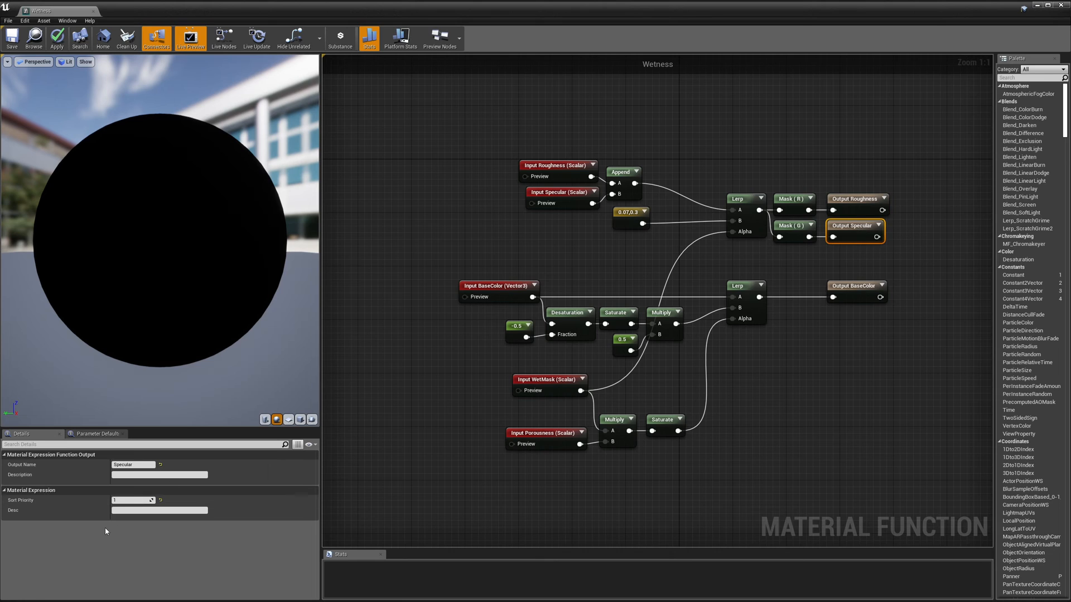
left_click(856, 287)
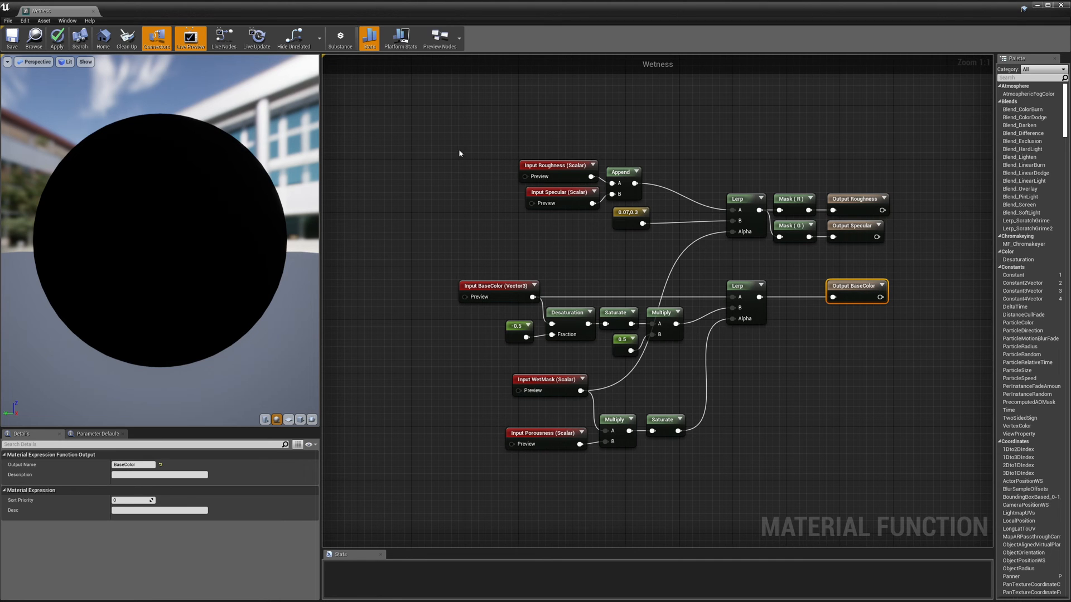
left_click(1036, 5)
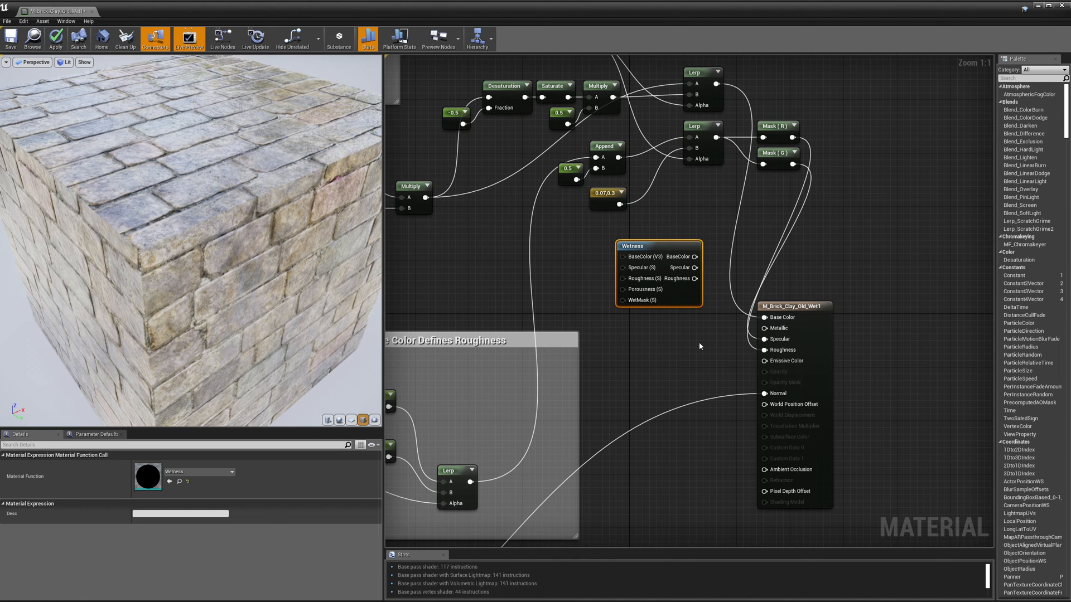
- Feed the Wetness node's BaseColor from the color Multiply, Specular from the 0.5 constant, and Roughness from the roughness Lerp
right_click_drag(699, 346, 768, 439)
left_click_drag(590, 94, 937, 286)
right_click_drag(785, 309, 792, 217)
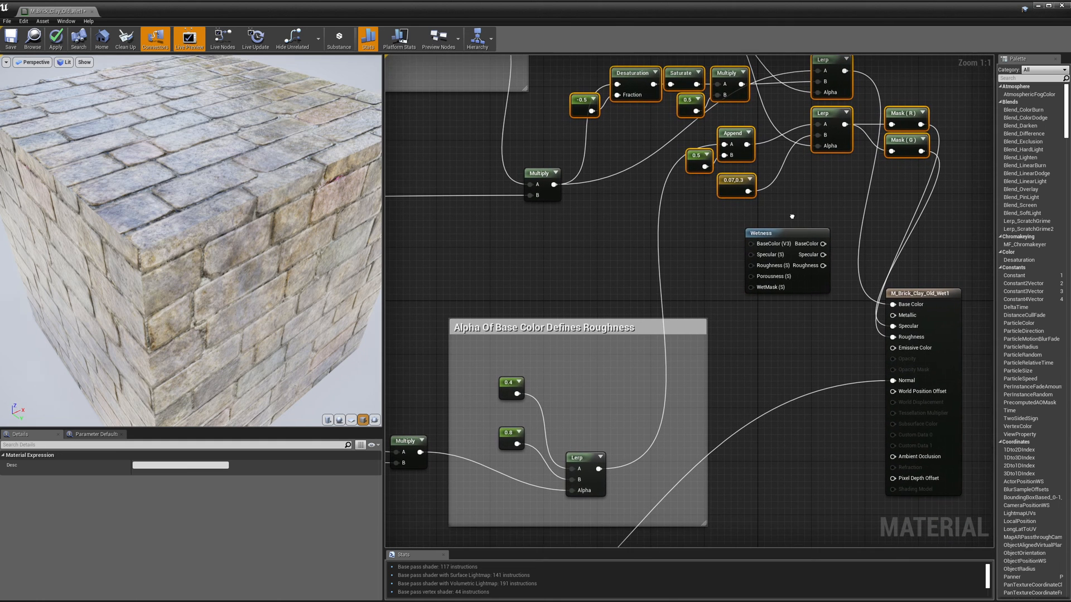
right_click_drag(702, 223, 685, 325)
left_click_drag(538, 287, 733, 345)
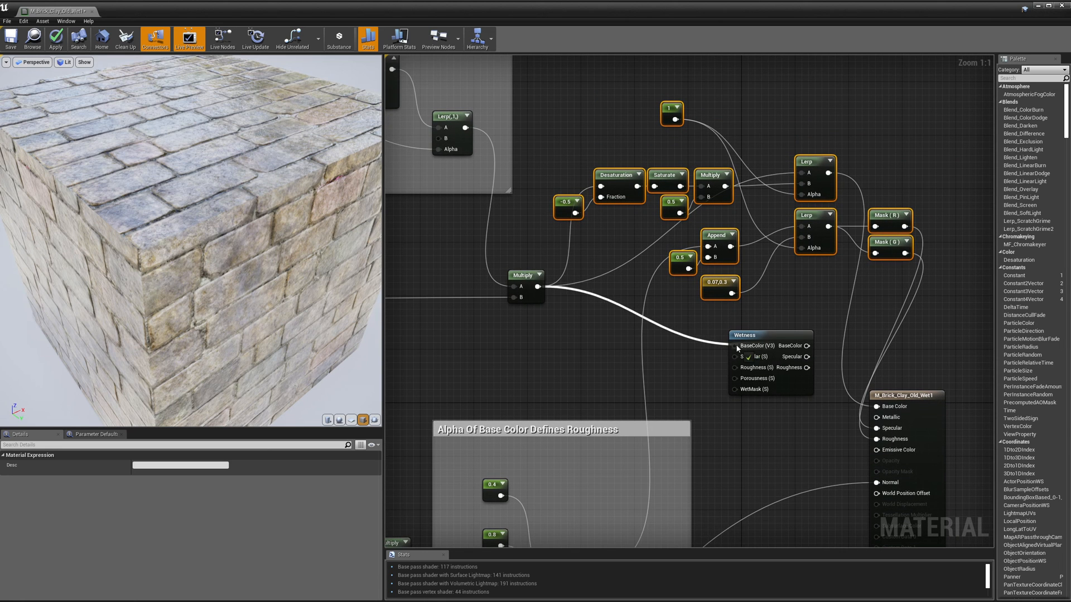
right_click_drag(771, 426, 707, 375)
left_click_drag(652, 203, 698, 292)
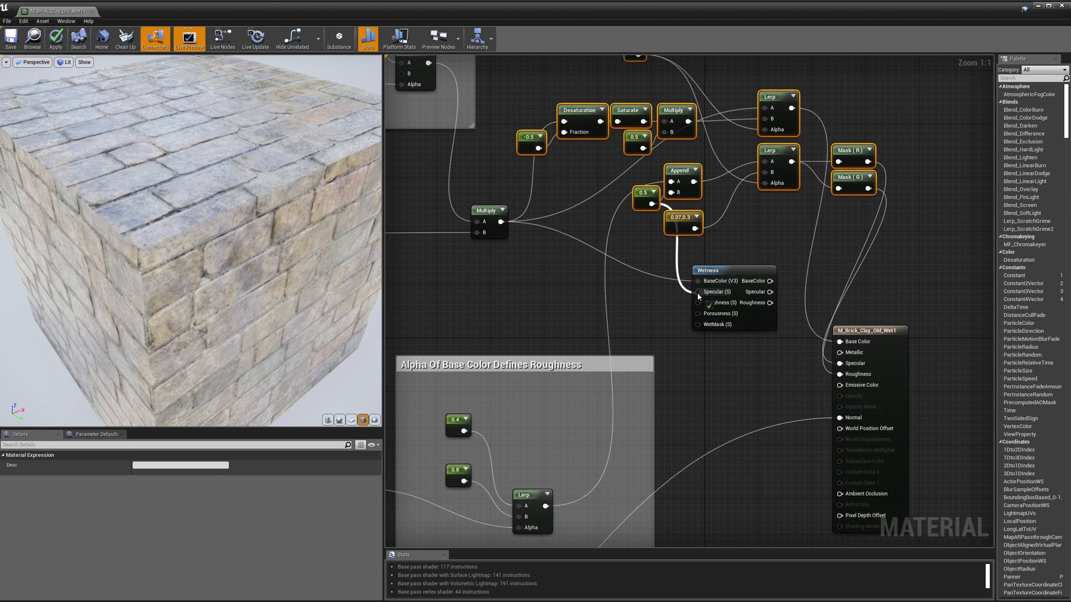
left_click_drag(545, 505, 697, 303)
- Connect the Wetness node's BaseColor, Specular and Roughness outputs to the matching material inputs, and move the node lower beside them
left_click_drag(770, 281, 842, 341)
left_click_drag(770, 292, 840, 363)
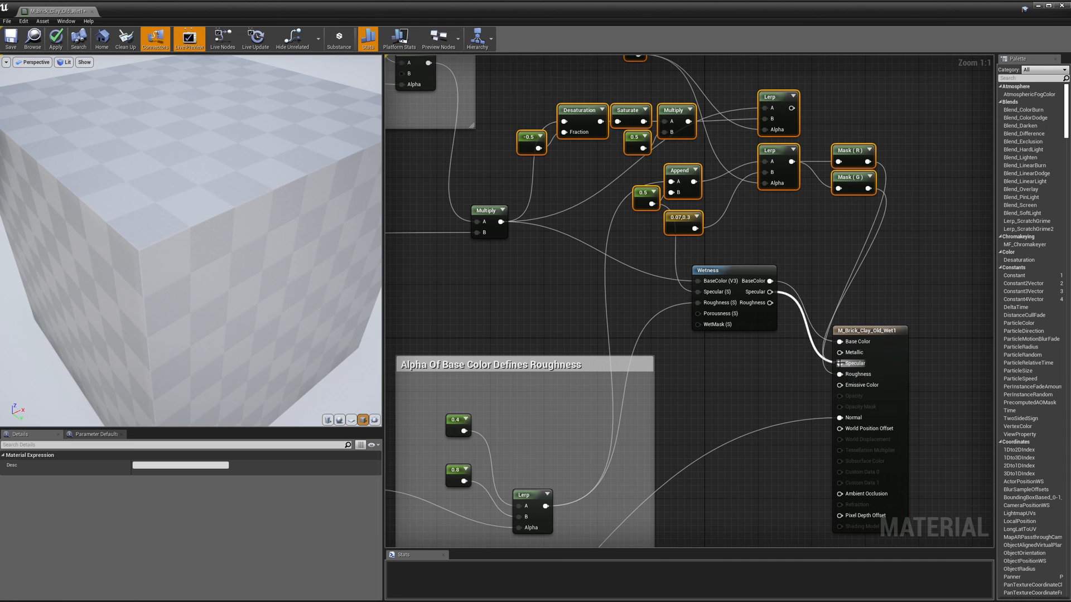
left_click_drag(769, 302, 840, 374)
left_click_drag(711, 326, 711, 372)
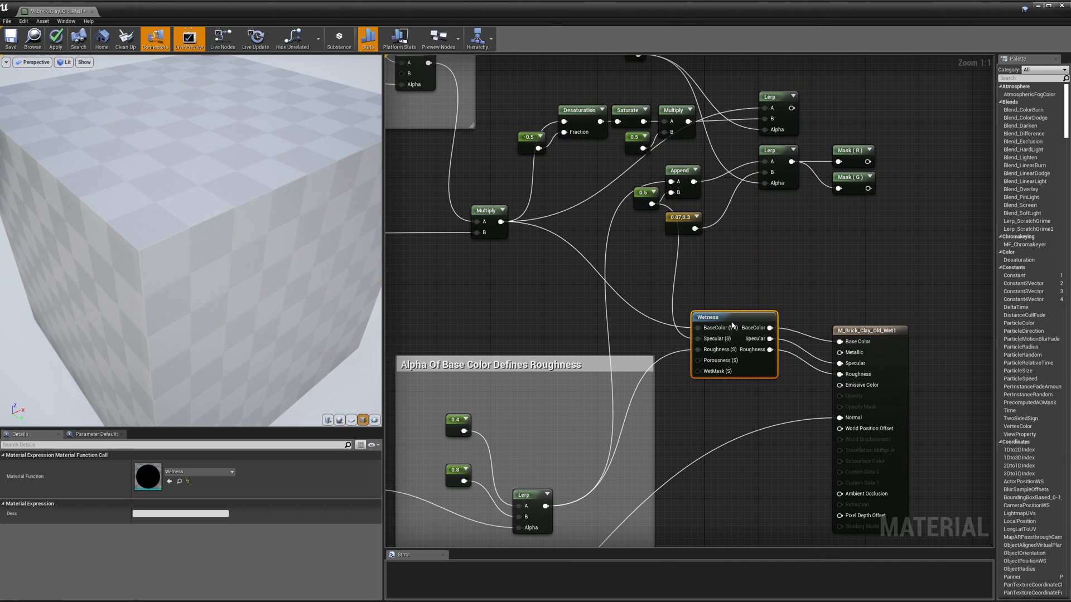
- Connect the constant 1 node to the Wetness node's WetMask input and inspect the bricks in the preview
right_click_drag(718, 399, 780, 470)
left_click_drag(699, 126, 758, 443)
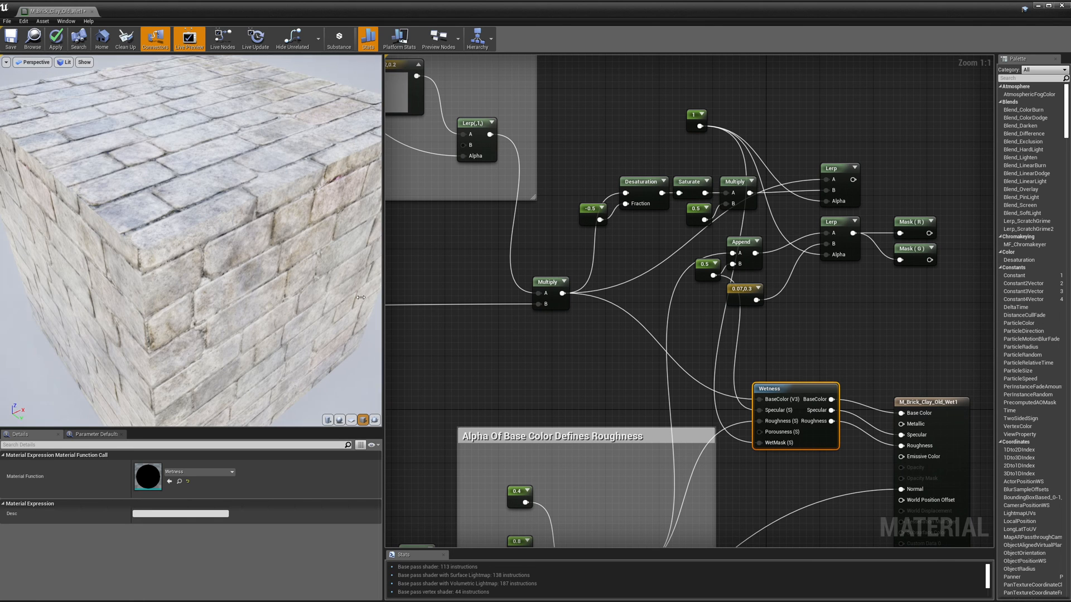
left_click_drag(190, 240, 219, 283)
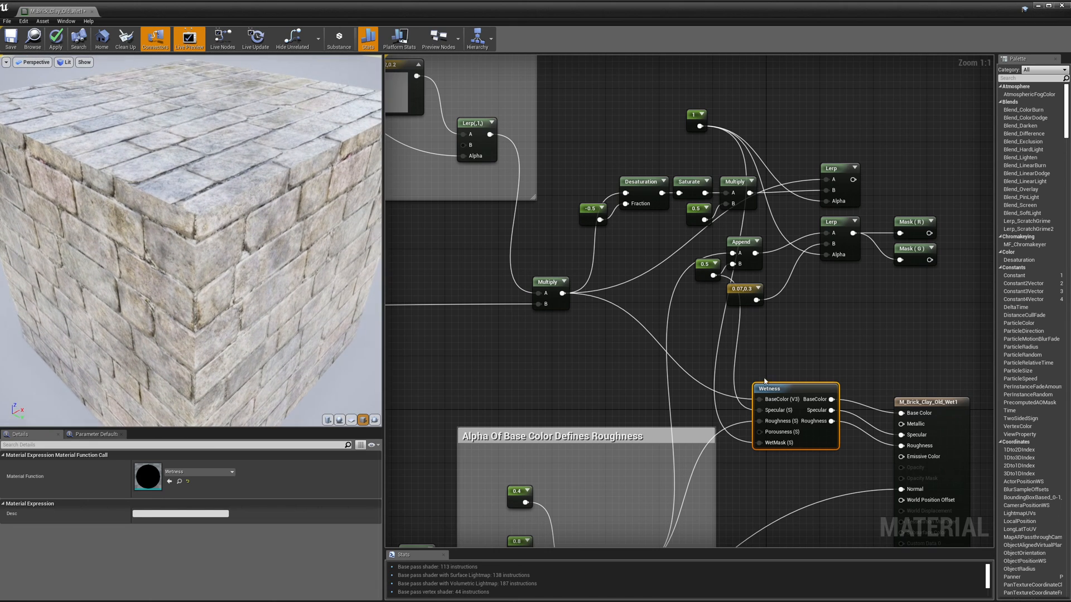
- Delete the manually built wetness nodes between the color Multiply and the material output, and move the constant 1 close to the Wetness node
left_click_drag(584, 160, 957, 290)
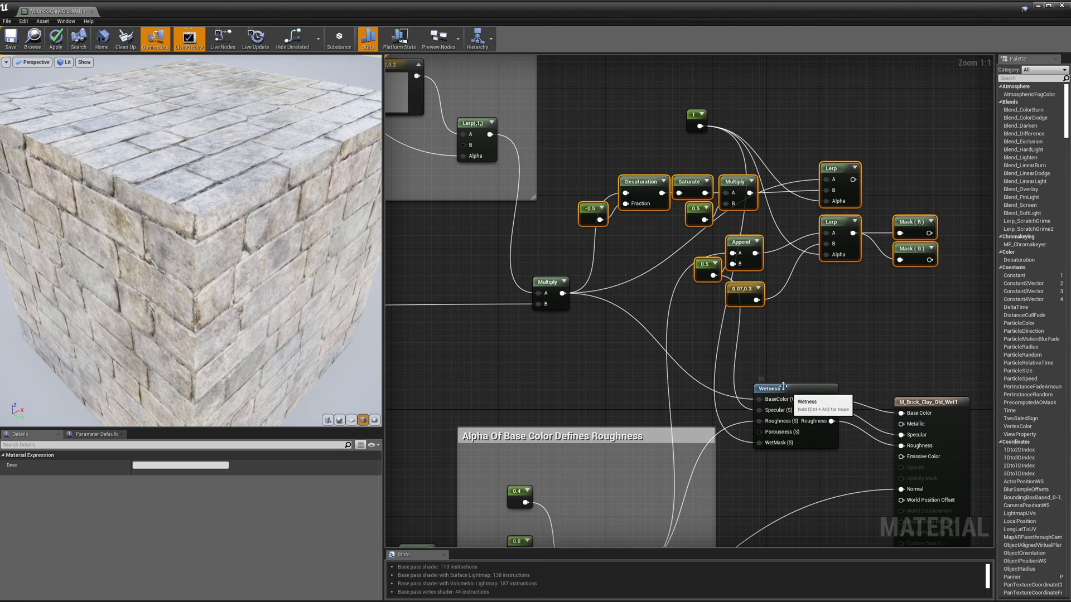
key("Delete")
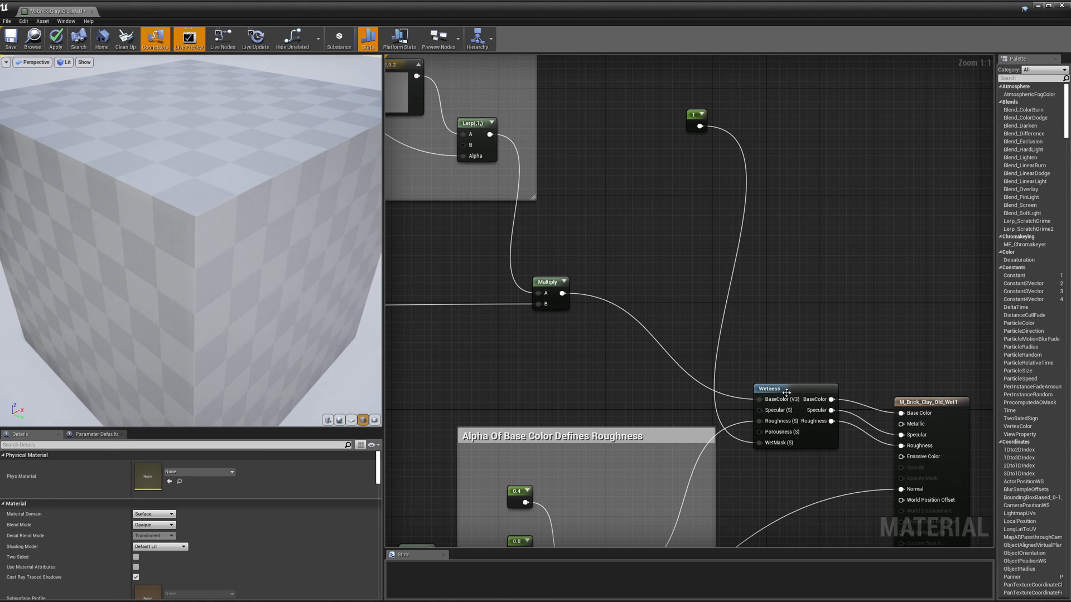
left_click_drag(785, 389, 799, 335)
left_click_drag(690, 116, 657, 371)
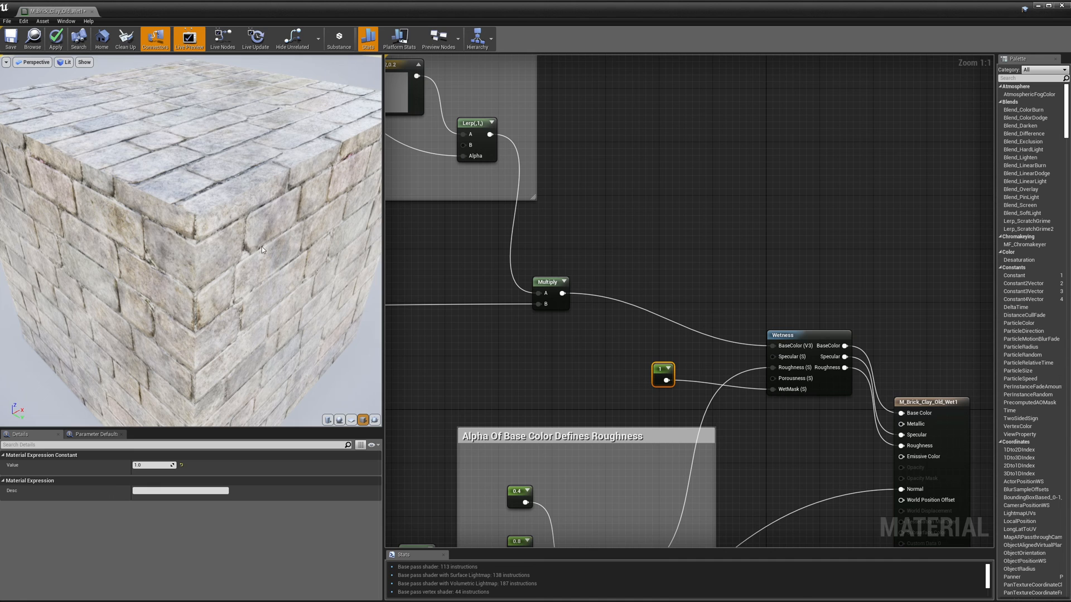
left_click_drag(256, 257, 287, 276)
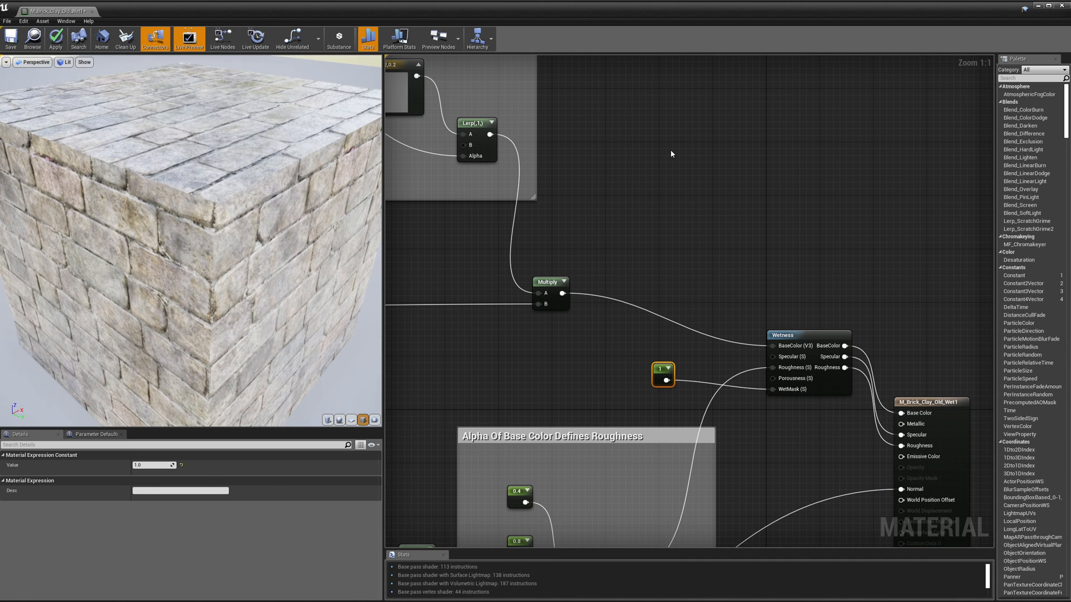
- Add a Constant node, connect it to the Wetness node's Porousness input, and place it above the WetMask constant
right_click(684, 186)
type("const")
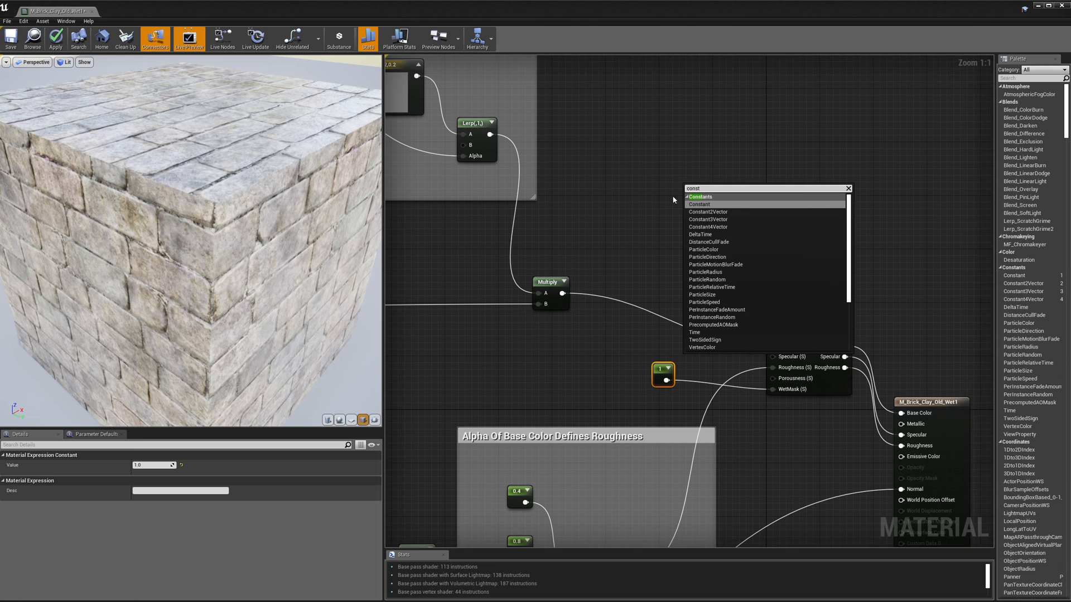
left_click(701, 204)
left_click_drag(700, 205, 773, 378)
left_click_drag(688, 190, 657, 337)
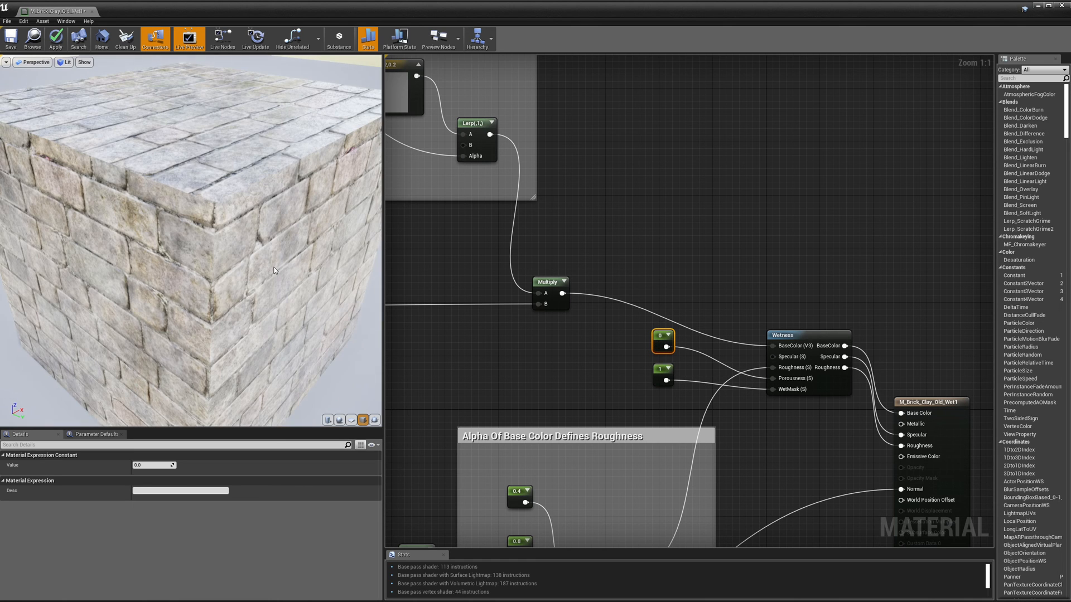
left_click_drag(191, 240, 277, 297)
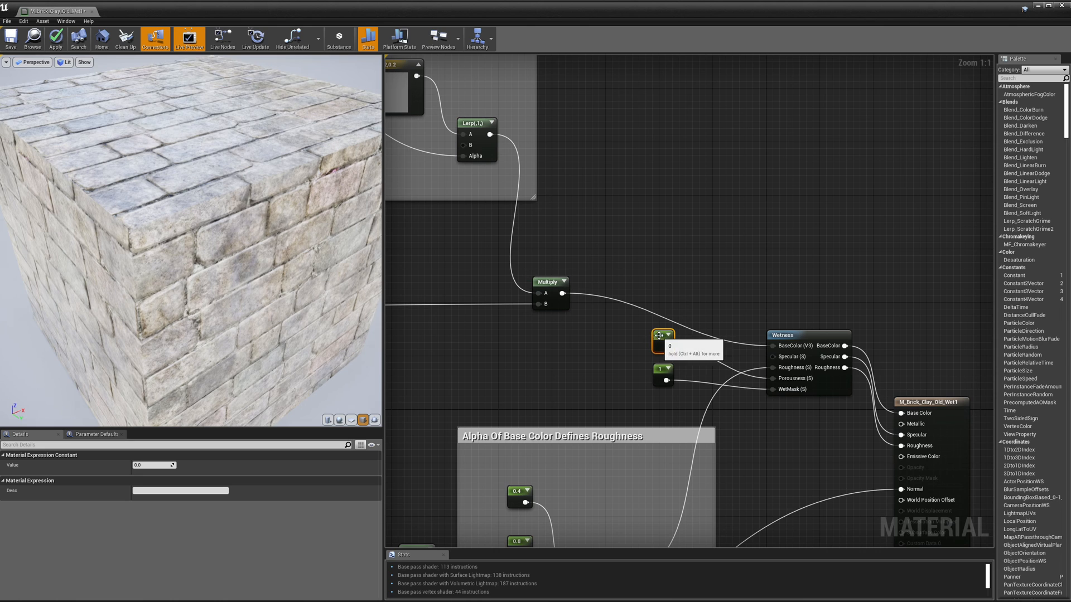
- Set the Porousness constant to 1 and move the Wetness node up, closer to its input constants
left_click(146, 465)
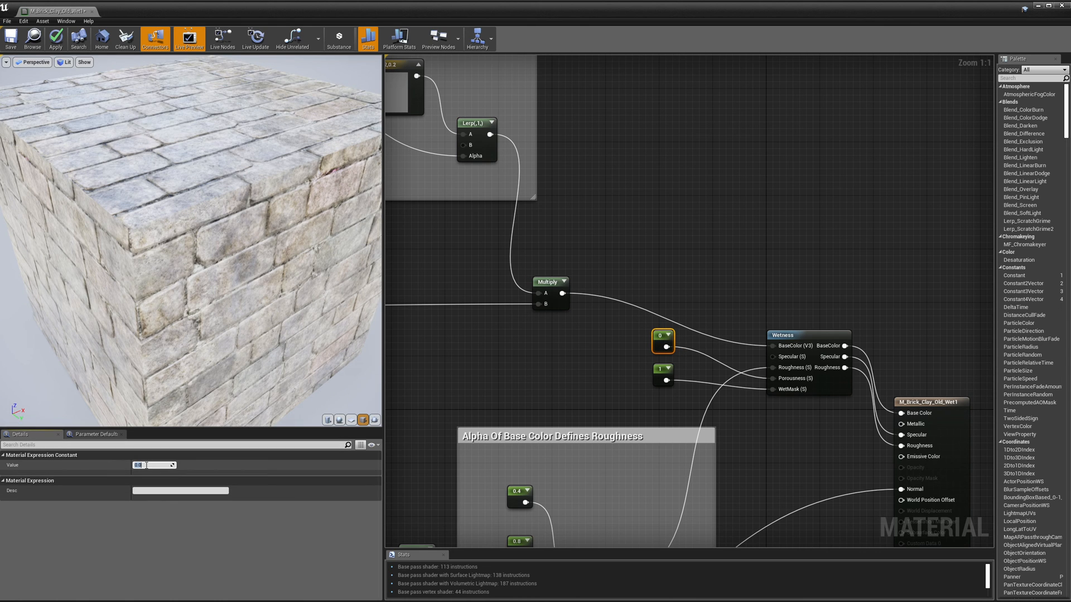
type("1")
key("Return")
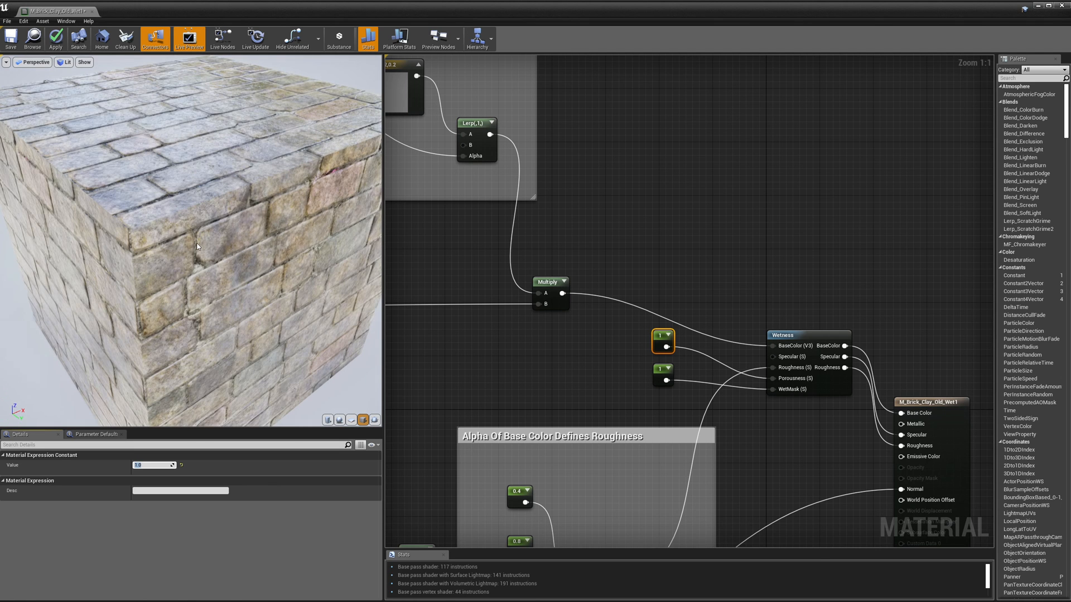
mouse_move(208, 282)
left_mouse_down()
mouse_move(262, 282)
mouse_move(205, 282)
mouse_move(198, 239)
mouse_move(167, 234)
mouse_move(206, 240)
mouse_move(212, 262)
left_mouse_up()
left_click_drag(809, 335, 795, 316)
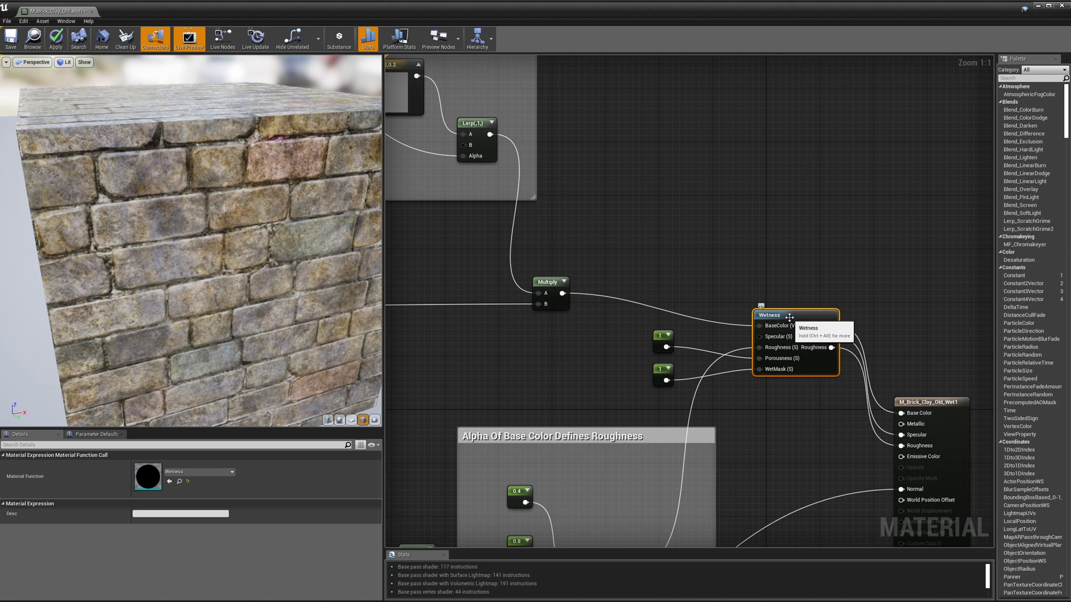
mouse_move(789, 317)
left_mouse_down()
mouse_move(783, 310)
mouse_move(796, 298)
left_mouse_up()
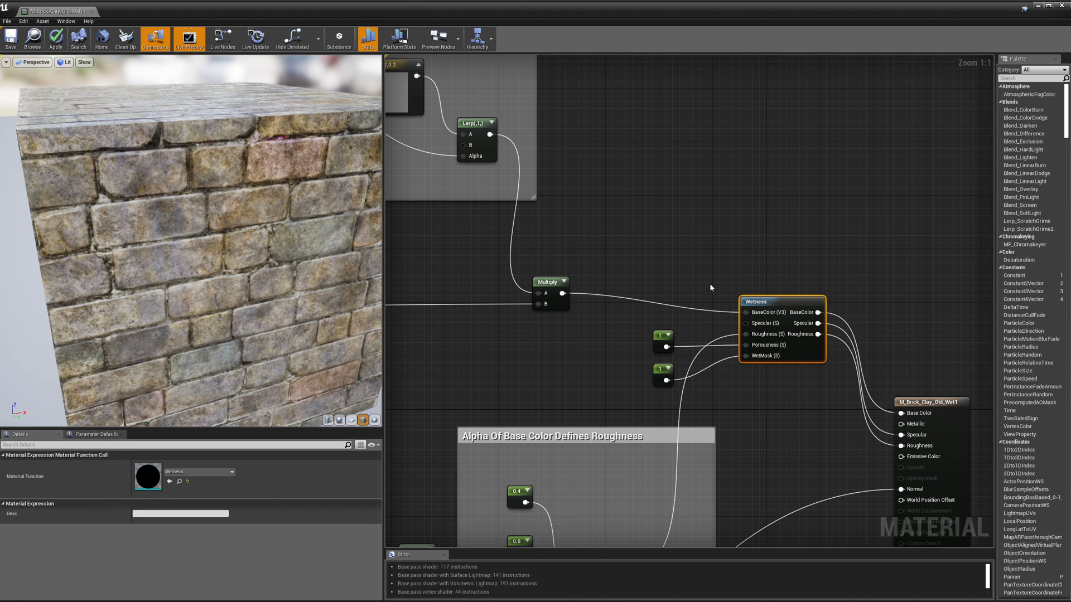